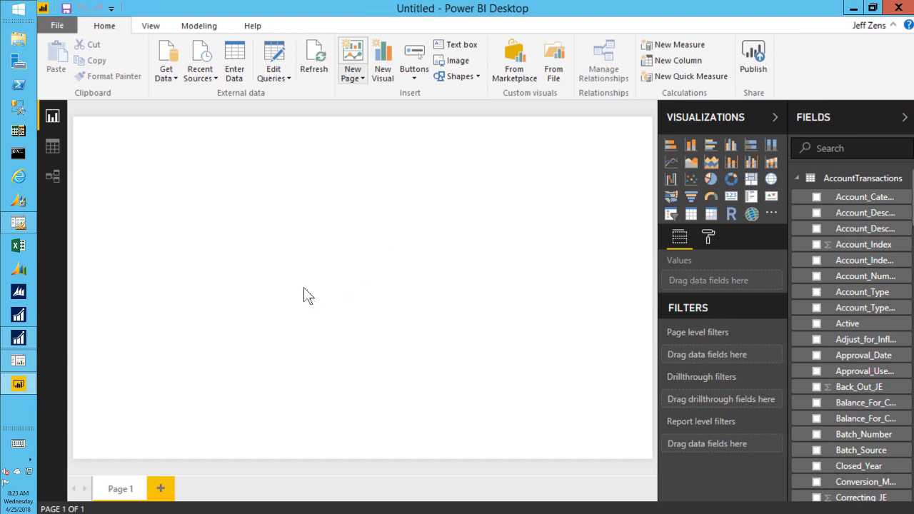
Switch to Management Reporter to review the Sales - Default row definition, and return to Power BI Desktop.
click(19, 223)
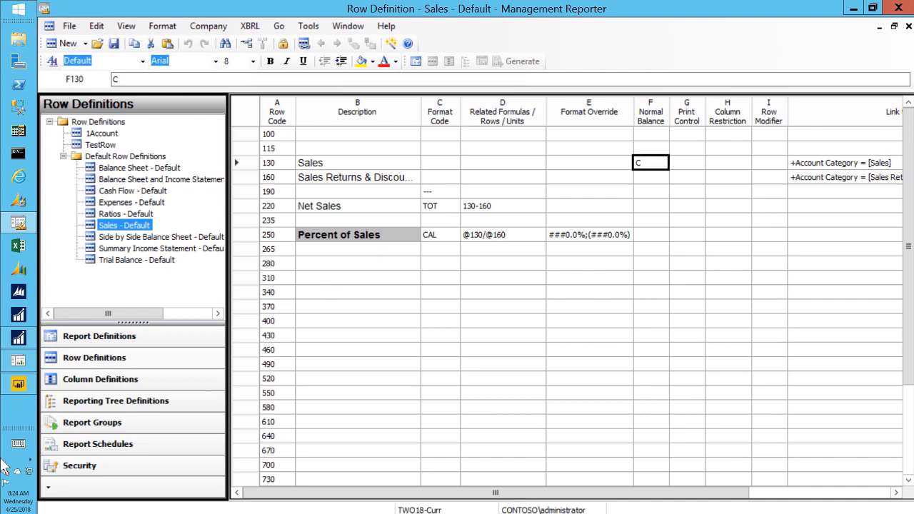
click(18, 386)
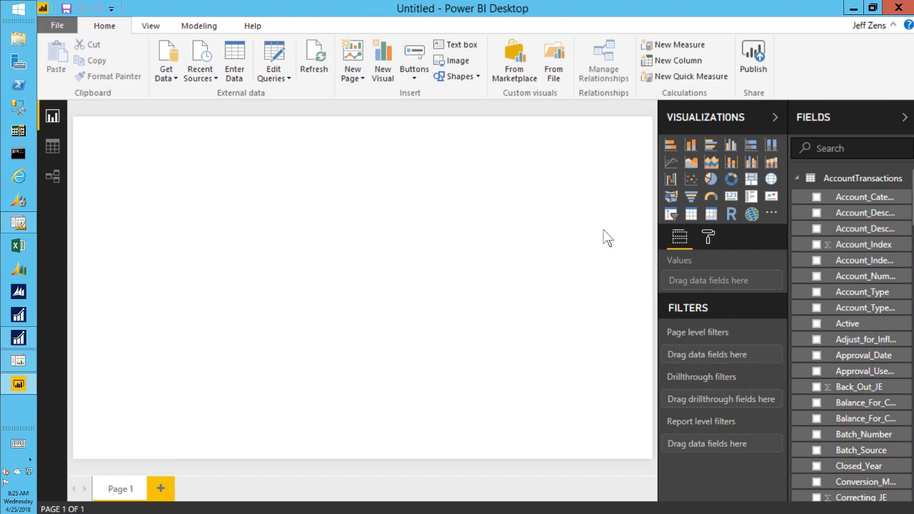
Insert an enlarged matrix with Account_Category_Number as its rows, and open that field's name for editing.
click(712, 215)
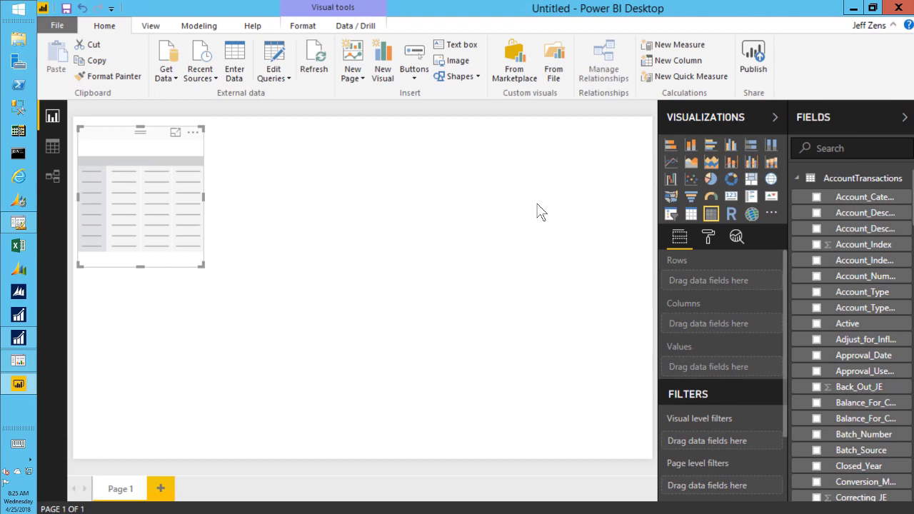
click(819, 203)
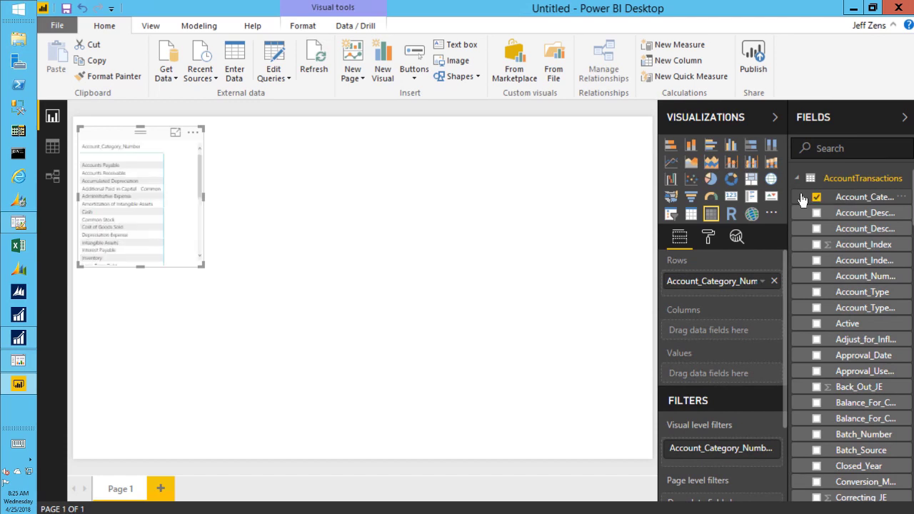
drag(201, 265, 277, 332)
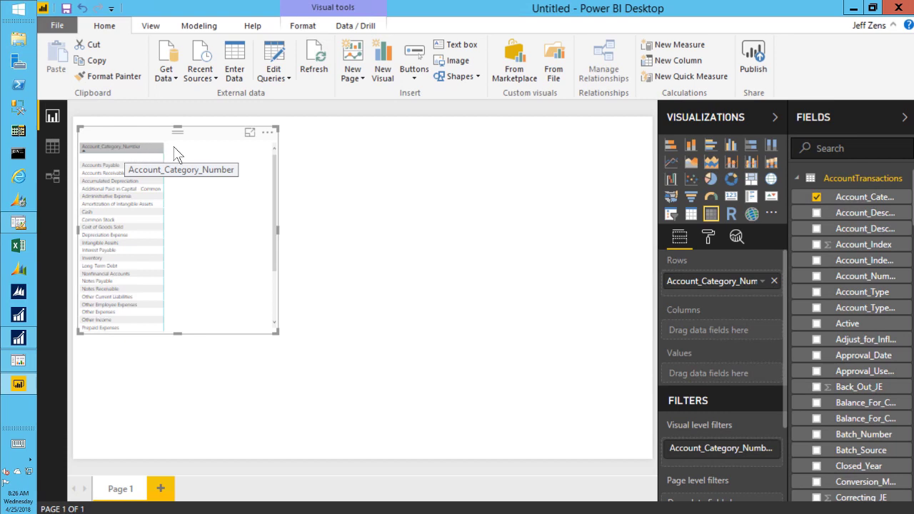
right_click(860, 197)
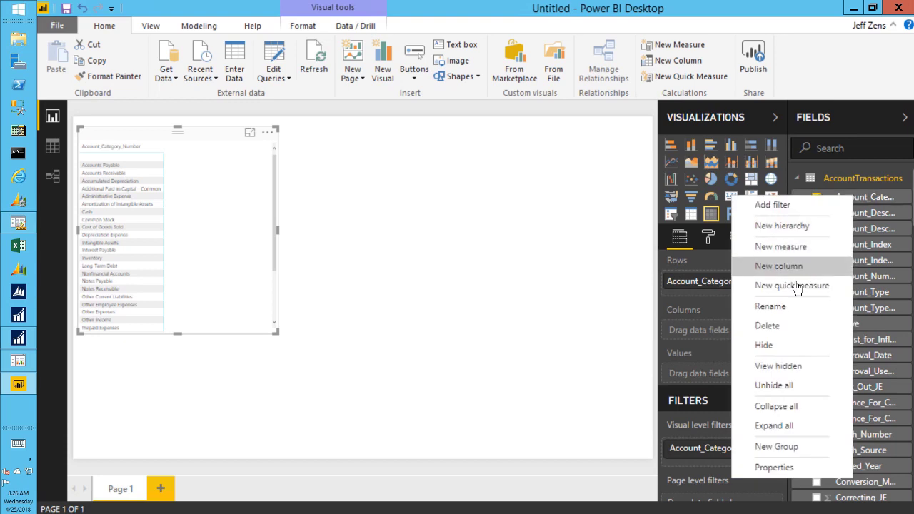
click(768, 308)
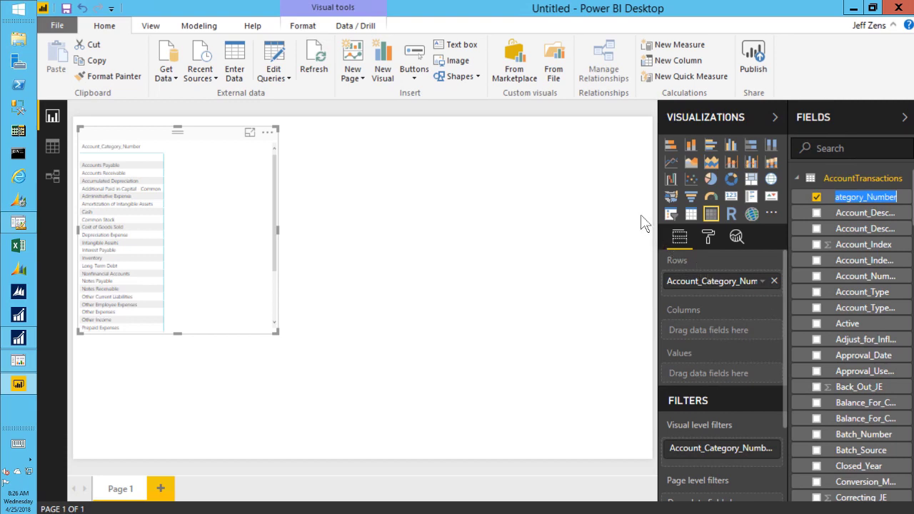
Create a calculated column named Account Category with the formula AccountTransactions[Account_Category_Number].
click(684, 62)
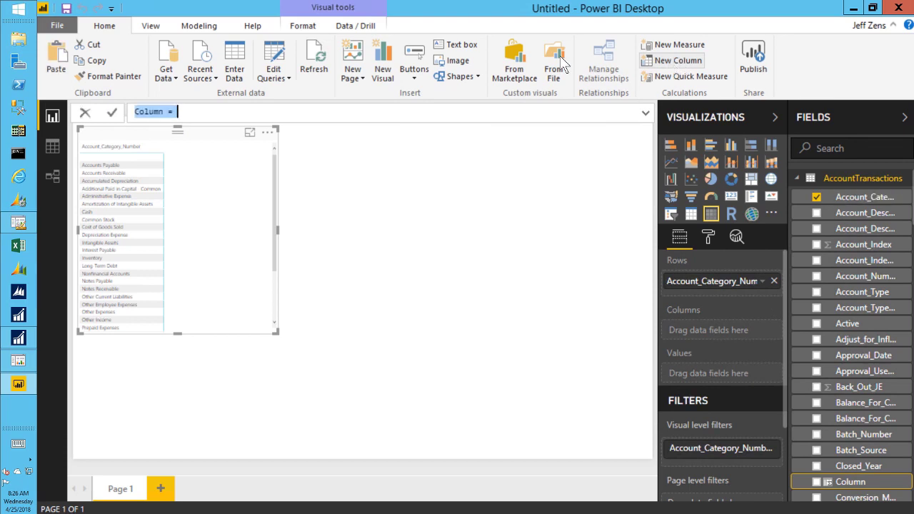
drag(163, 112, 132, 112)
text(Acc)
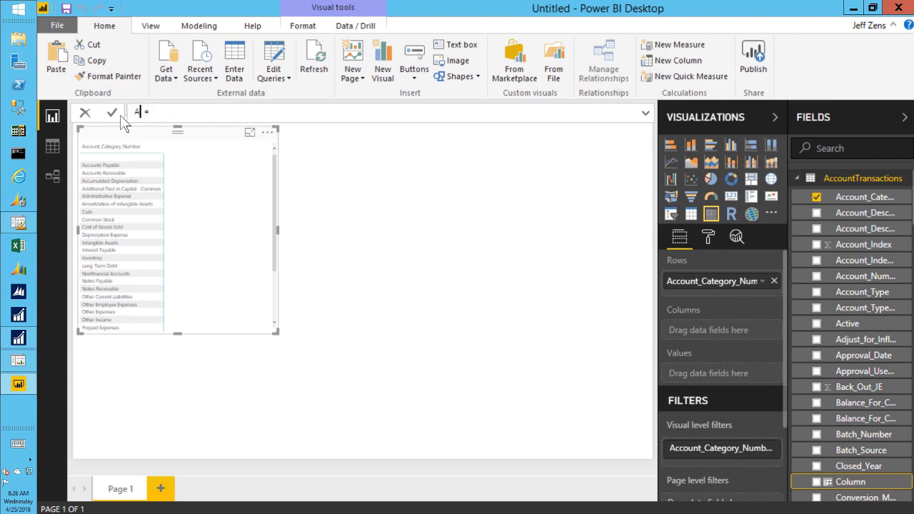
text(ount Category)
click(244, 112)
text(a)
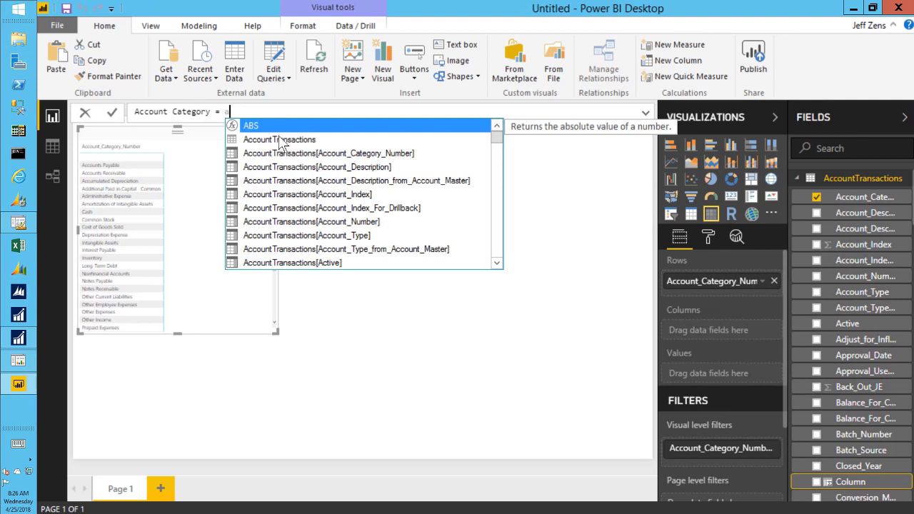
click(355, 156)
double_click(352, 152)
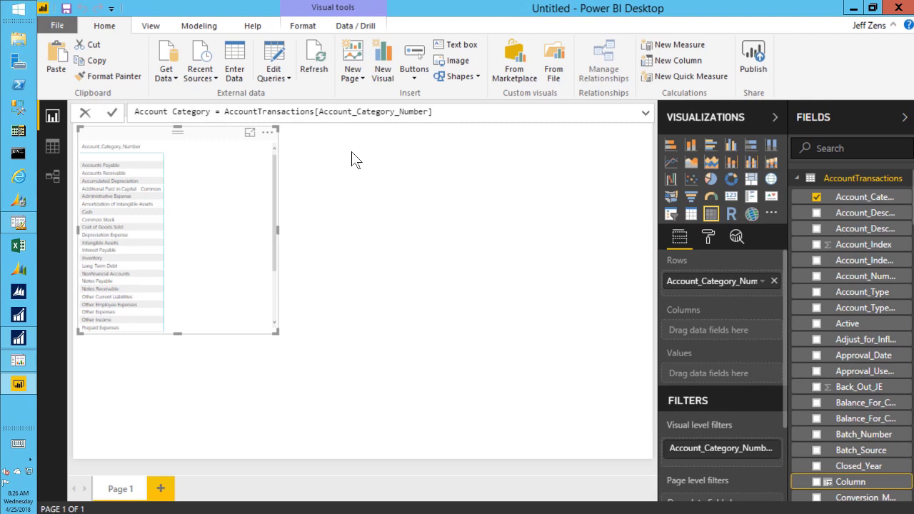
click(113, 112)
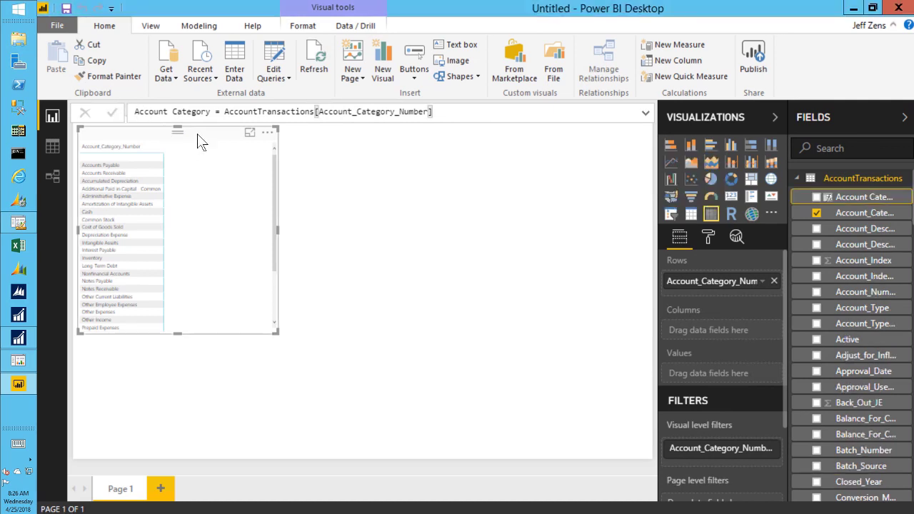
Replace the existing matrix with a new one that uses Account Category as its rows, and enlarge it.
key(Delete)
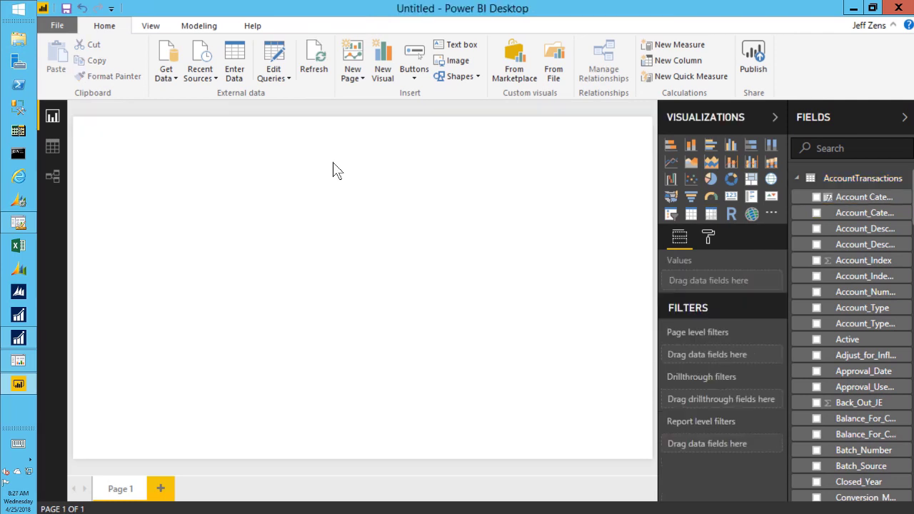
click(711, 216)
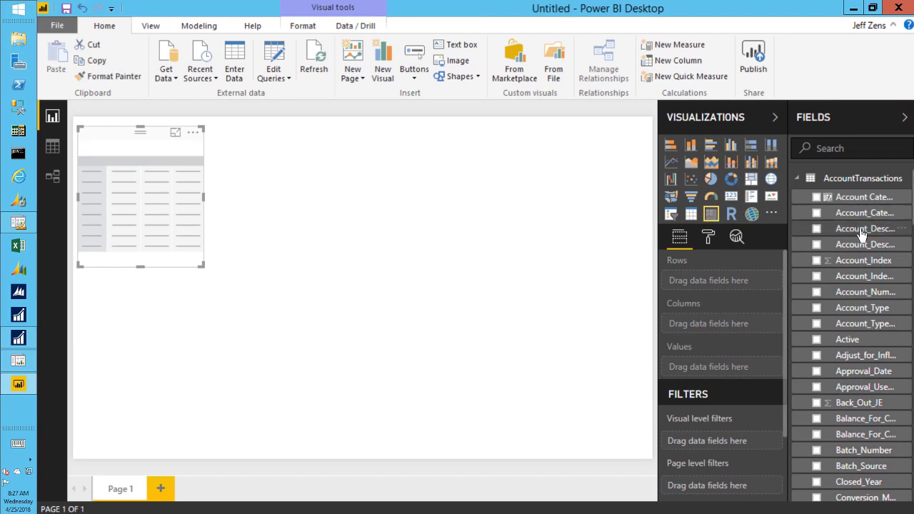
click(817, 198)
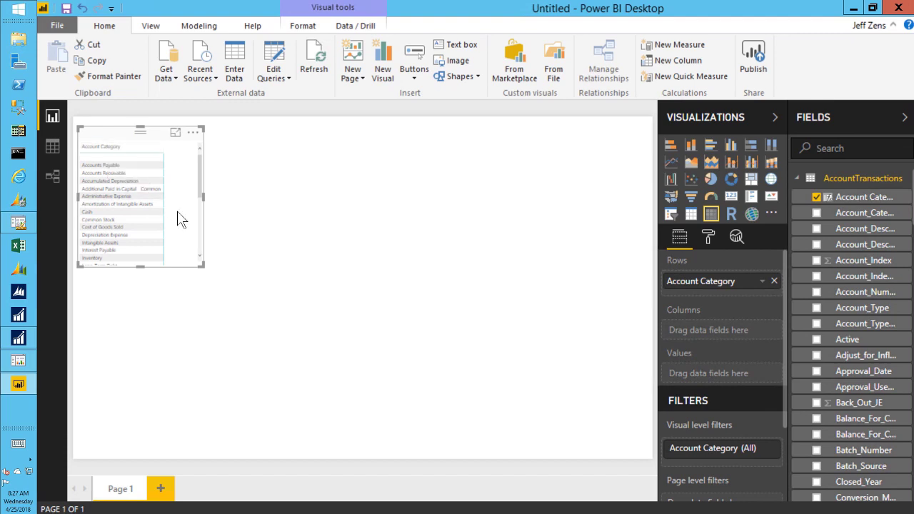
drag(205, 269, 279, 328)
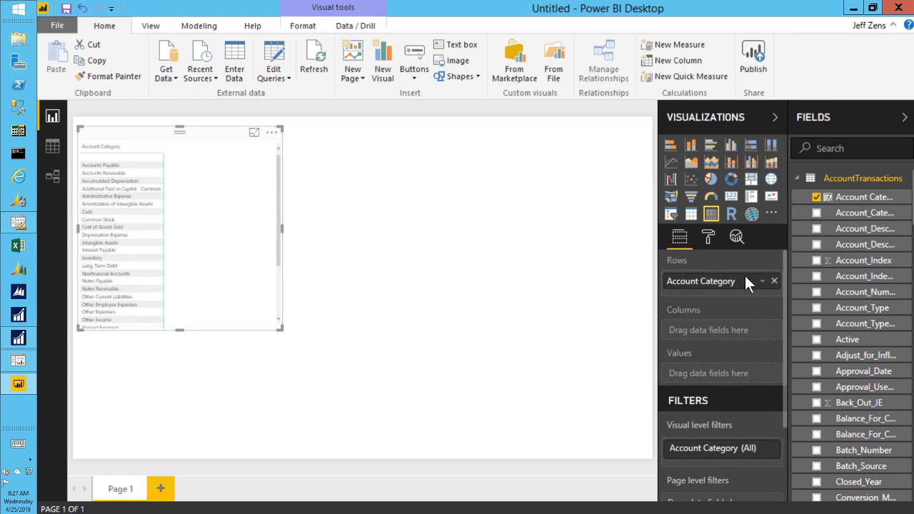
Filter the matrix's Account Category to Sales and Sales Returns and Discounts.
click(769, 449)
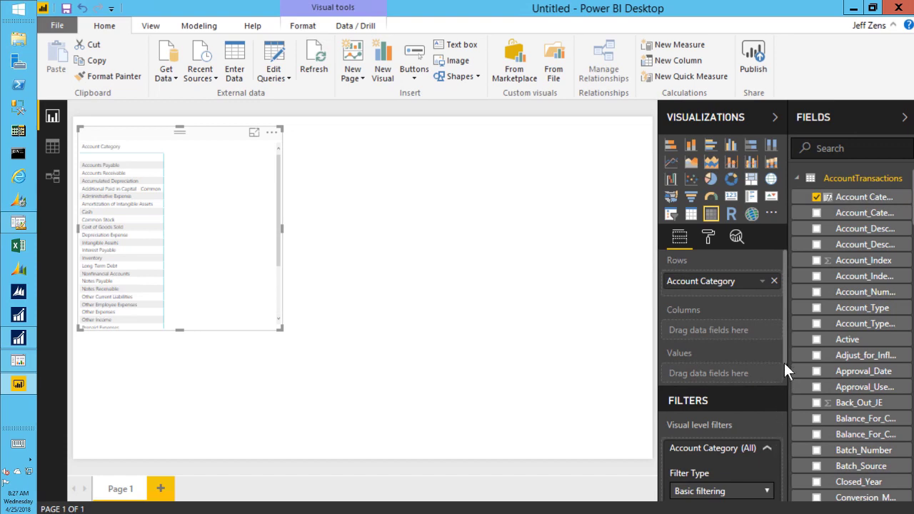
drag(785, 349, 790, 417)
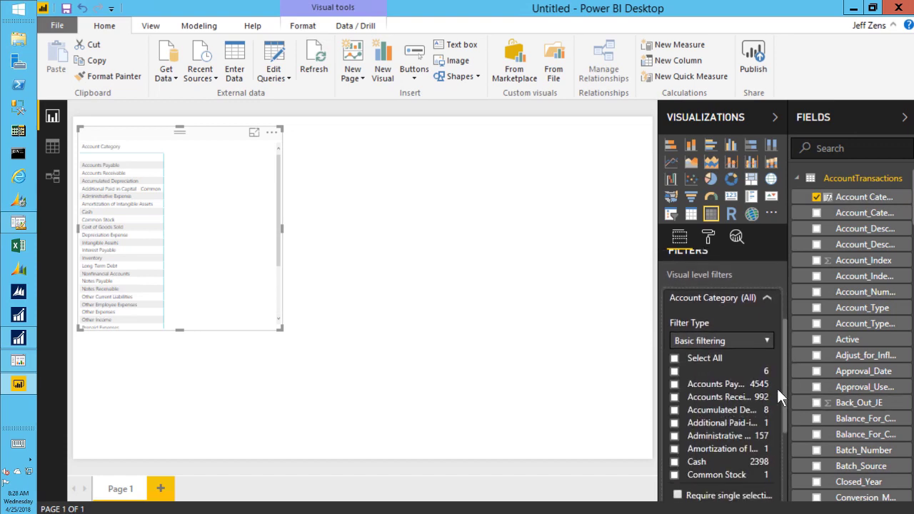
drag(771, 378, 777, 466)
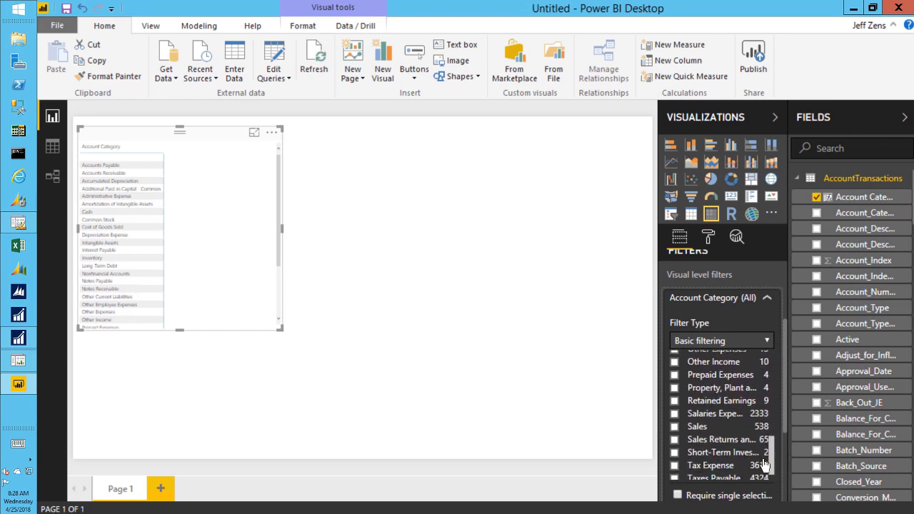
click(674, 427)
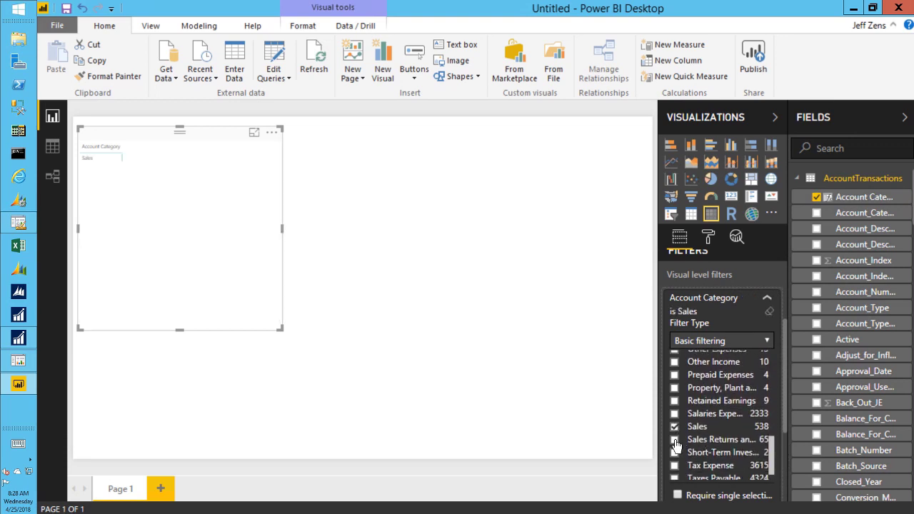
click(674, 440)
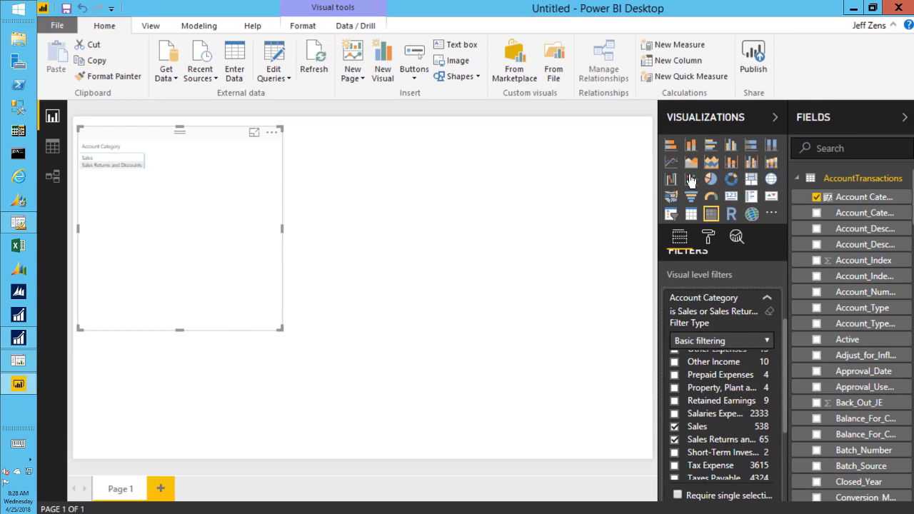
Create a Subtraction quick measure with Sum of Debit_Amount as base value and Sum of Credit_Amount as the value to subtract.
click(688, 76)
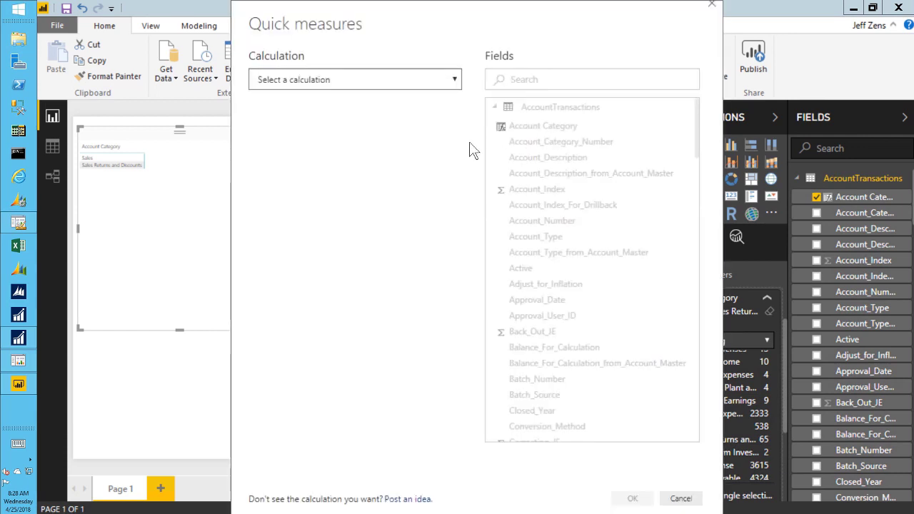
click(382, 85)
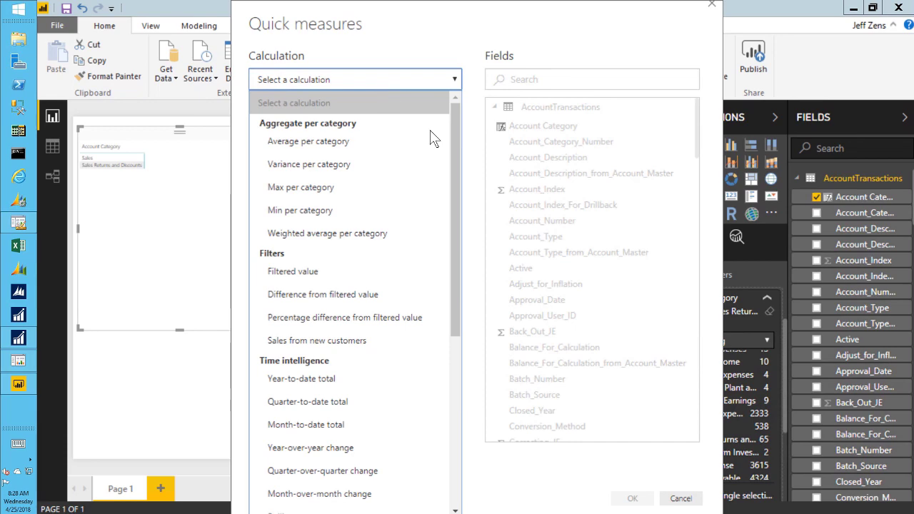
drag(455, 160, 451, 330)
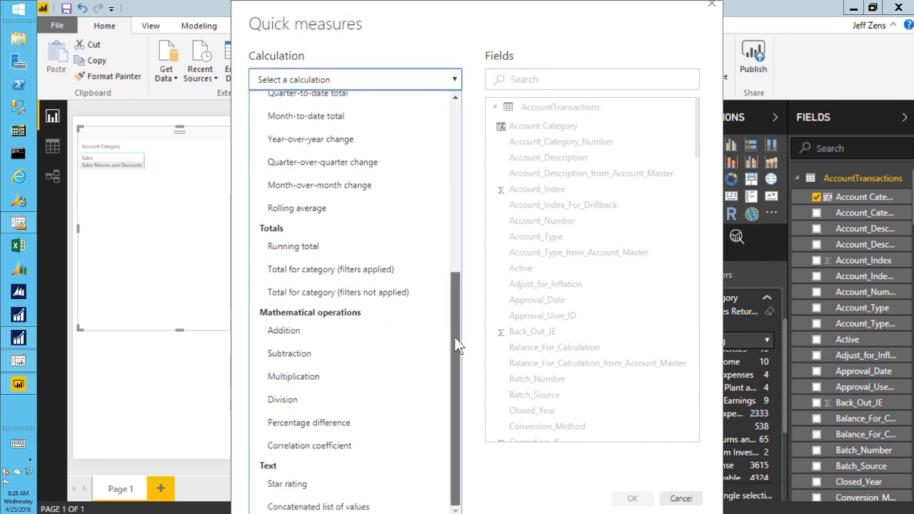
click(338, 354)
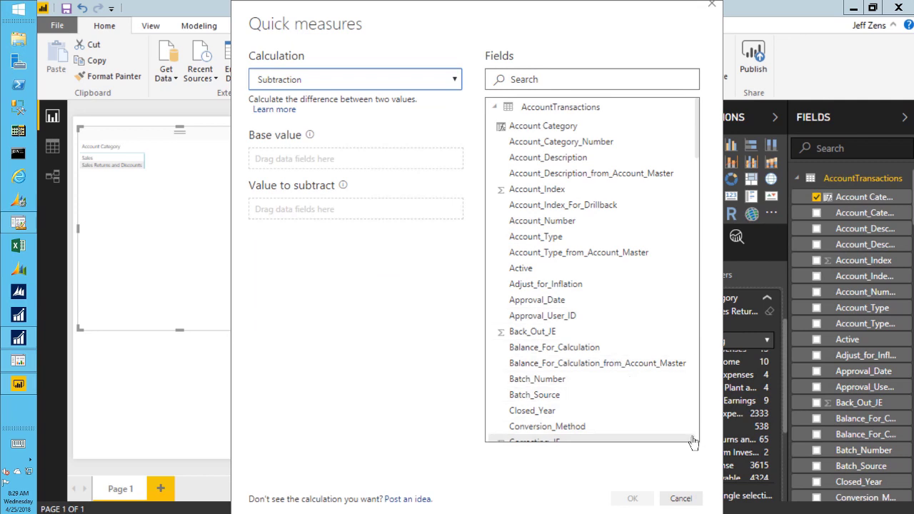
drag(696, 148, 694, 201)
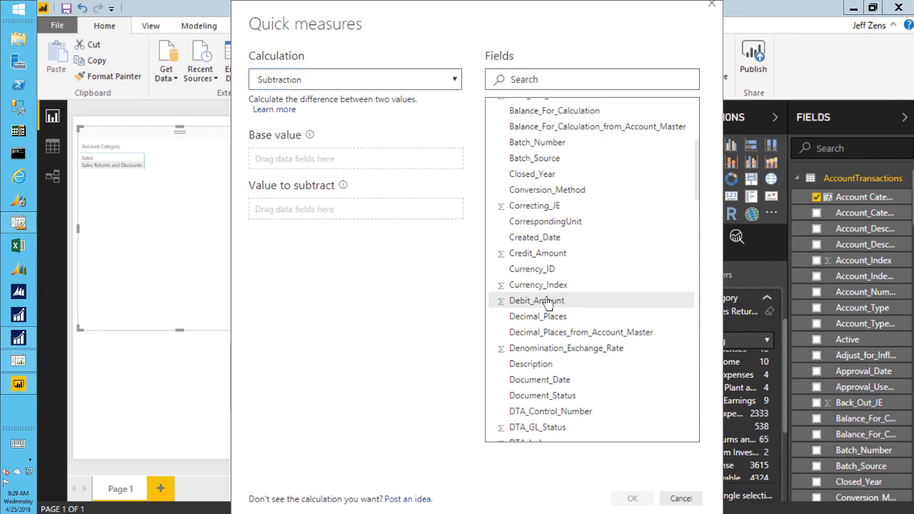
drag(564, 301, 350, 163)
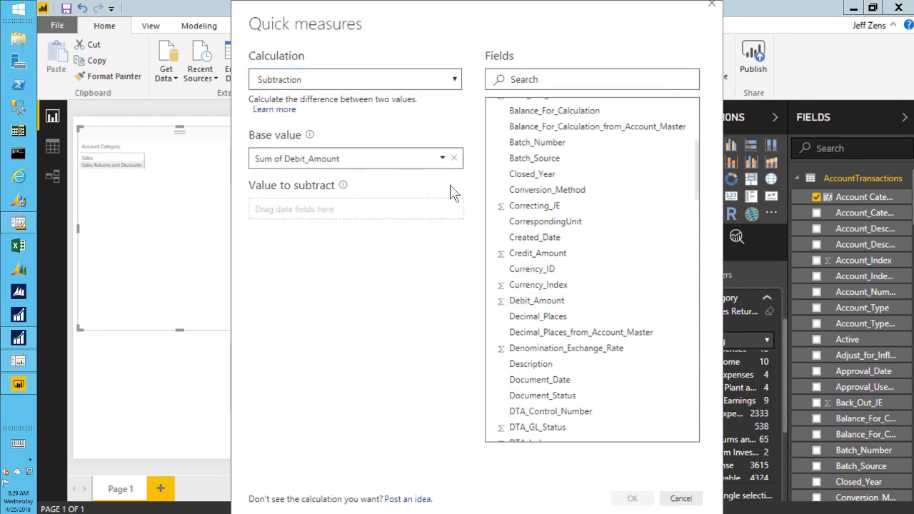
drag(542, 253, 364, 221)
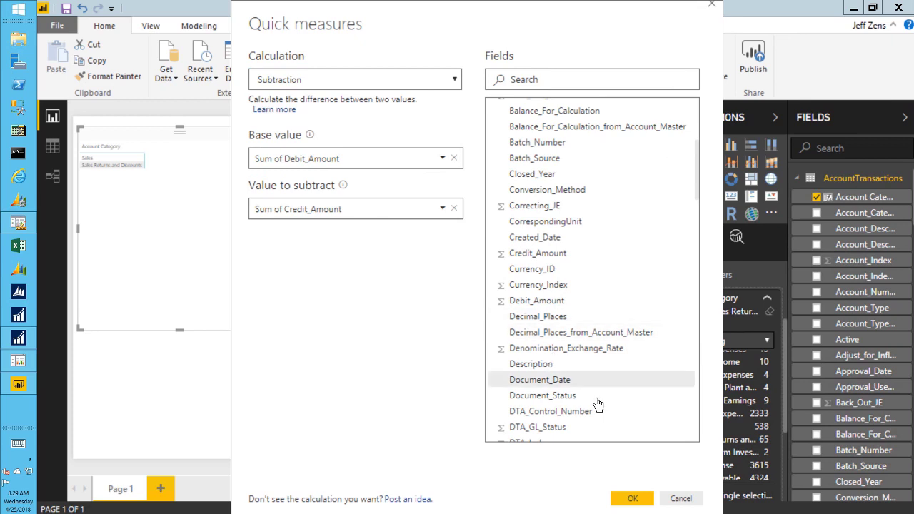
click(631, 499)
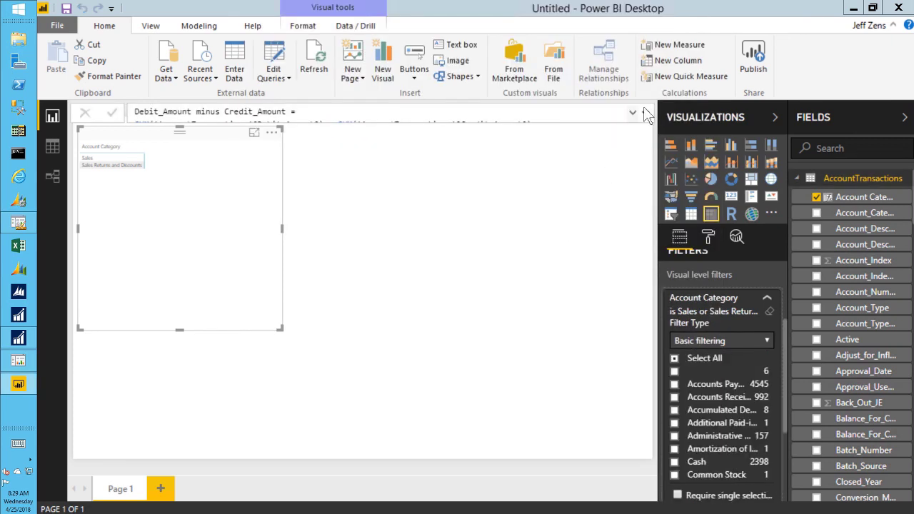
Shorten the new measure's name to Amount in its formula and commit the change.
click(645, 114)
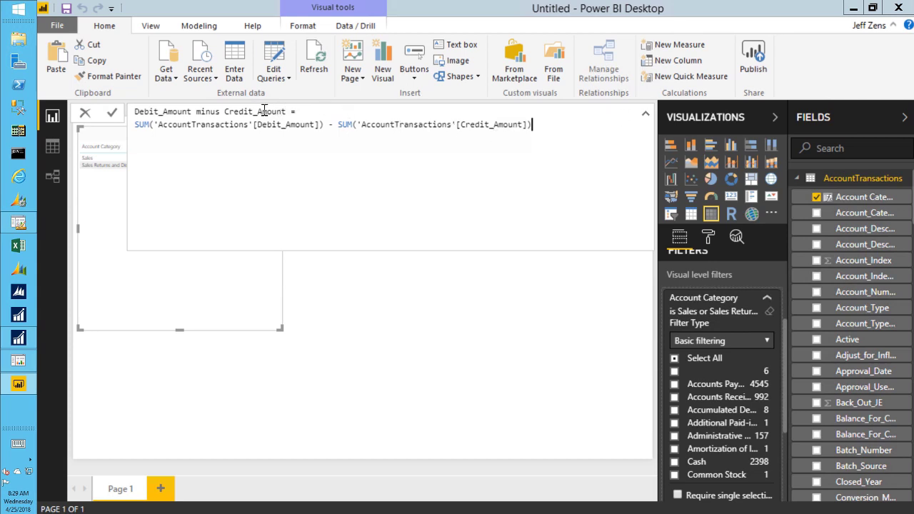
drag(258, 111, 126, 121)
key(BackSpace)
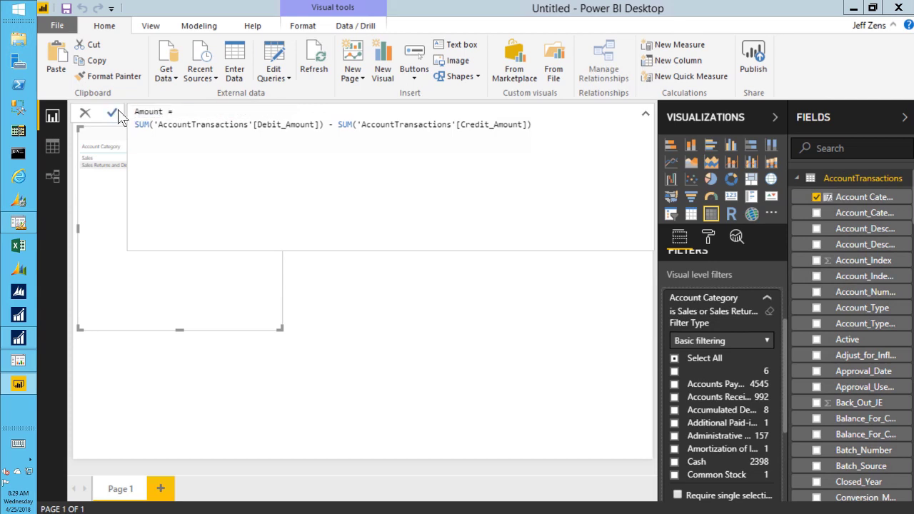
click(113, 114)
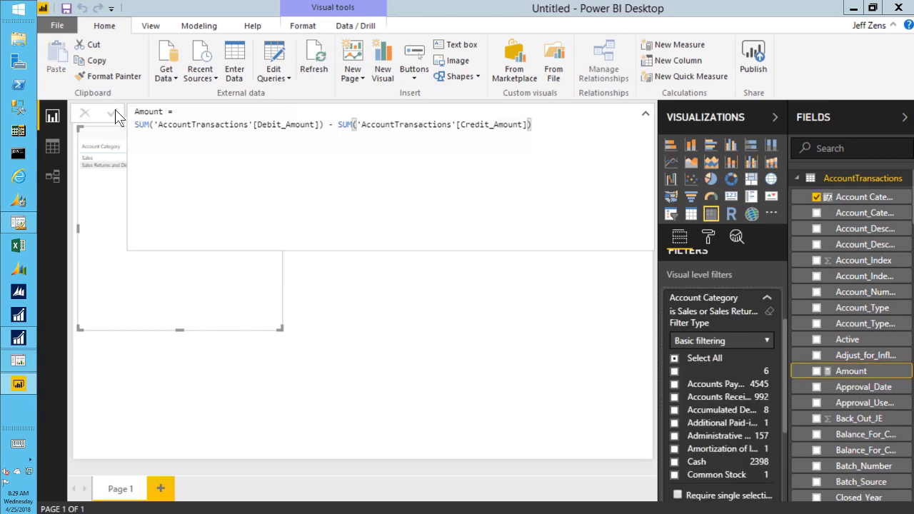
Add the Amount measure to the Account Category matrix as its values.
click(311, 284)
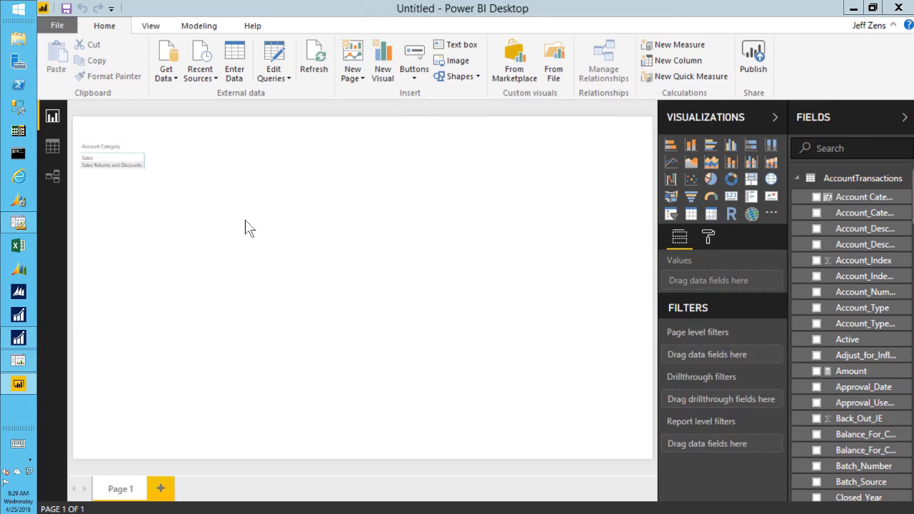
click(141, 138)
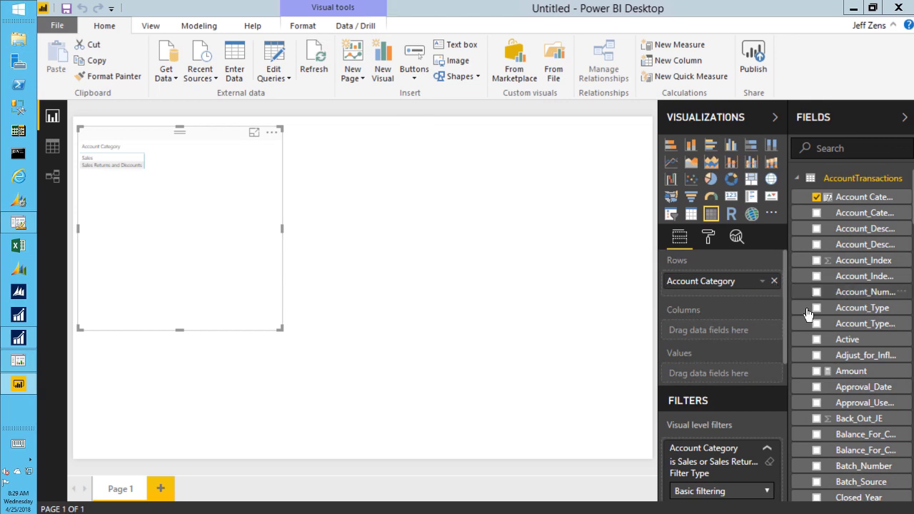
click(816, 371)
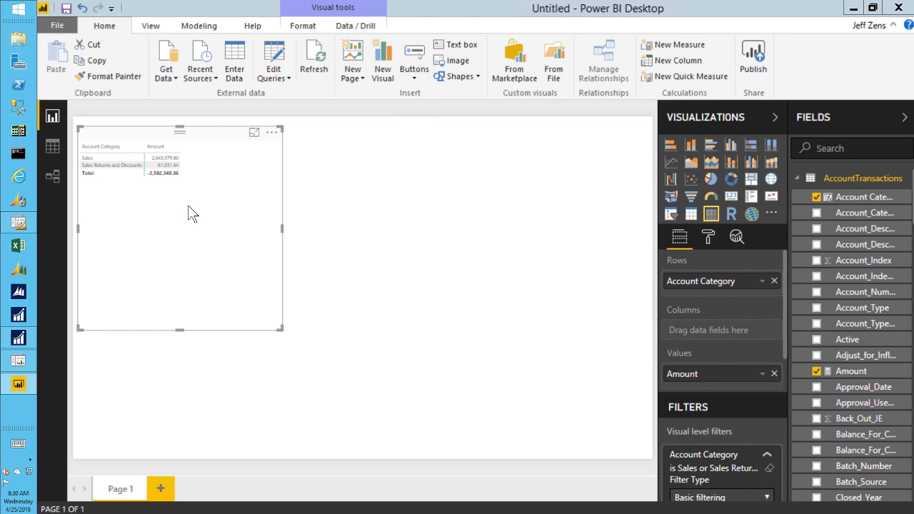
Add a slicer on the TRX_Date field to an empty area of the report page.
click(427, 266)
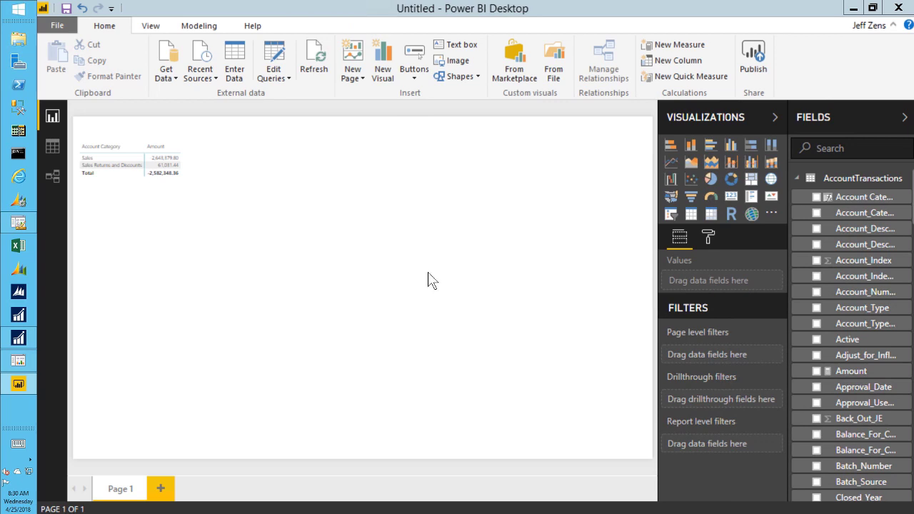
click(672, 215)
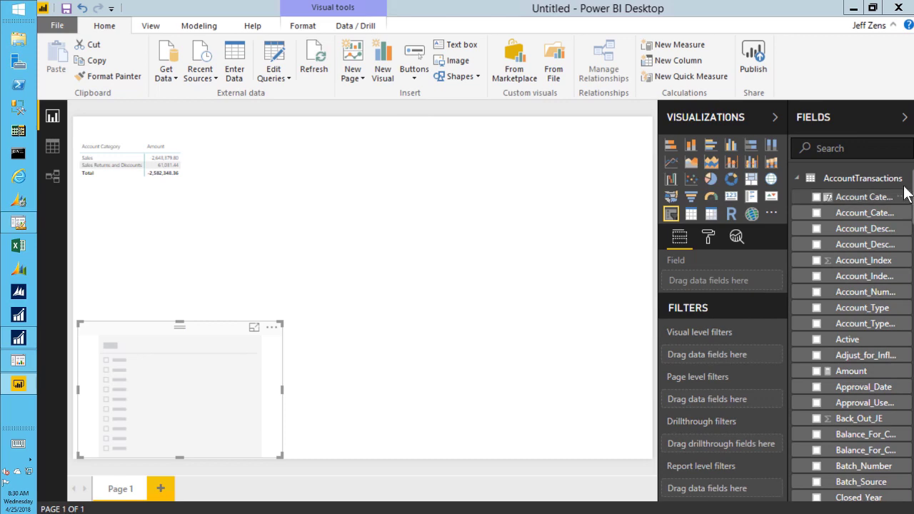
scroll(850, 336, down, 20)
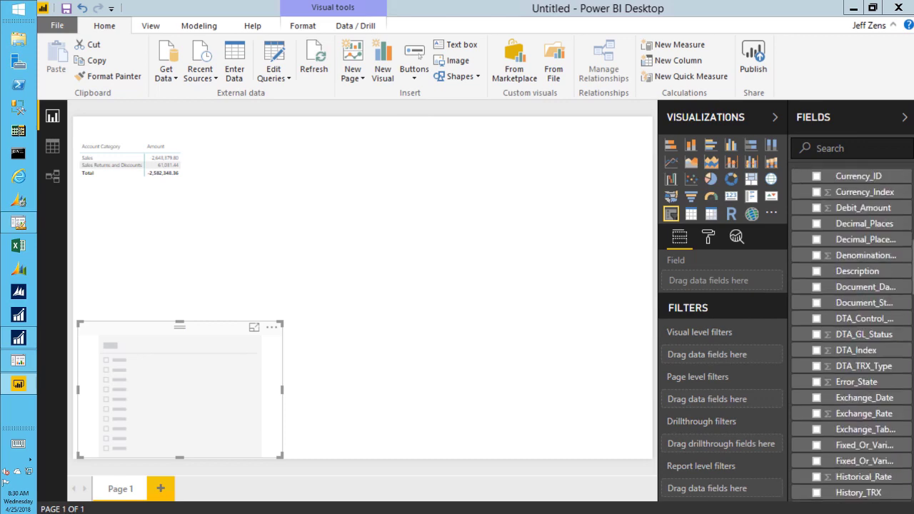
scroll(834, 397, down, 10)
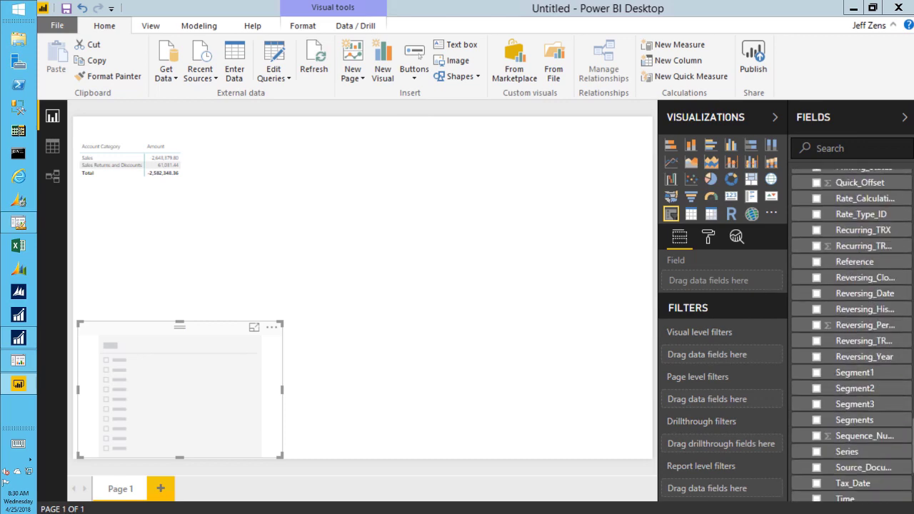
click(817, 378)
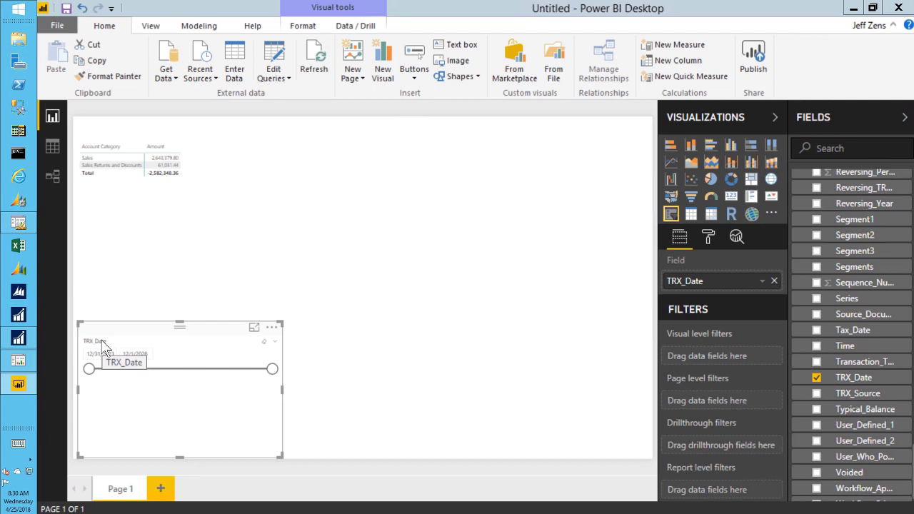
Try to start a new calculated column in AccountTransactions, clearing its default name from the formula.
click(682, 61)
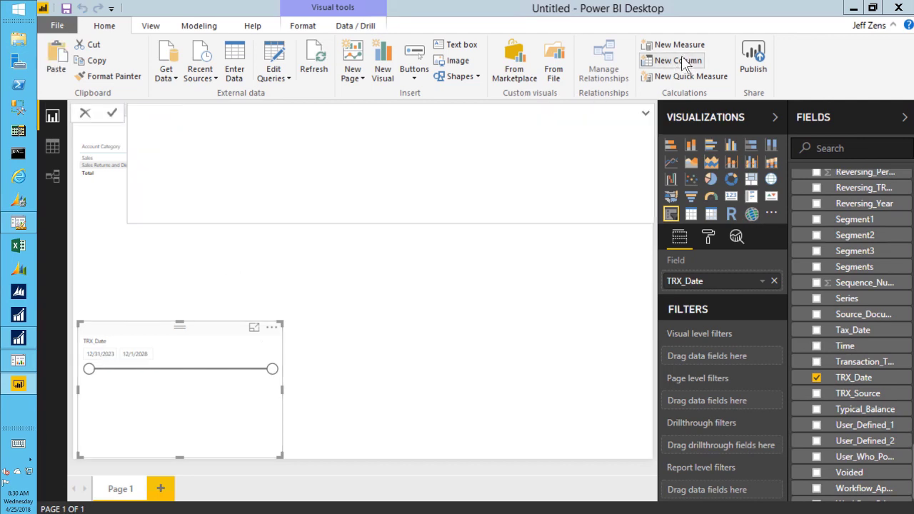
key(Home)
key(Right)
key(Right)
key(Right)
key(Right)
key(Right)
key(Right)
key(BackSpace)
key(BackSpace)
key(BackSpace)
key(BackSpace)
key(BackSpace)
key(BackSpace)
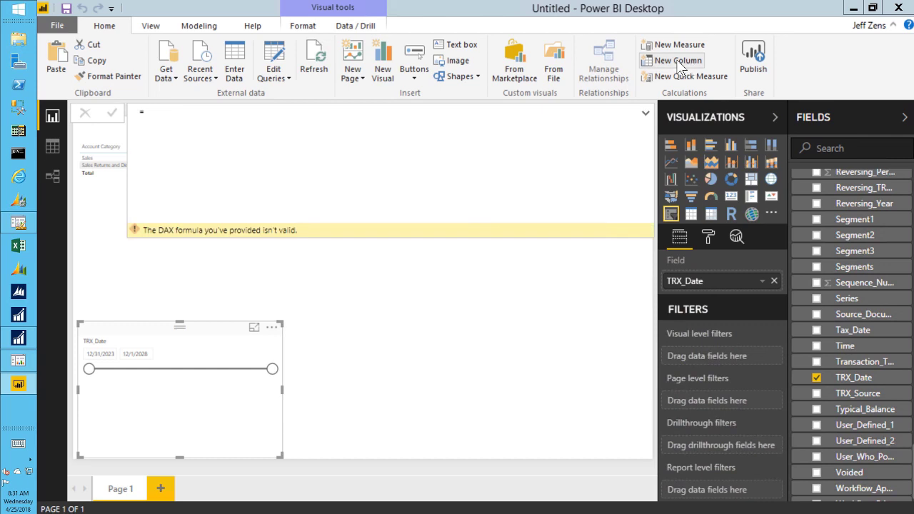
Create a calculated column with the formula Date = AccountTransactions[TRX_Date] and commit it.
click(139, 112)
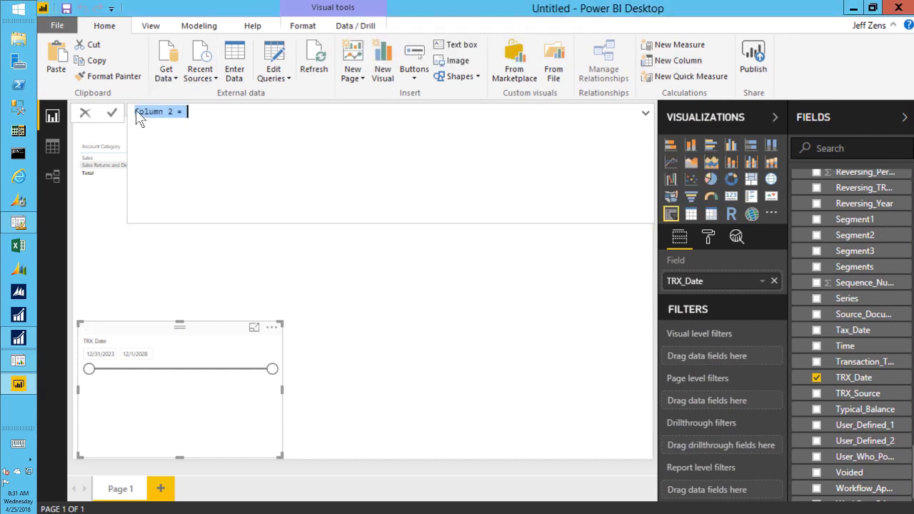
click(174, 112)
drag(172, 112, 134, 114)
text(Date = ac)
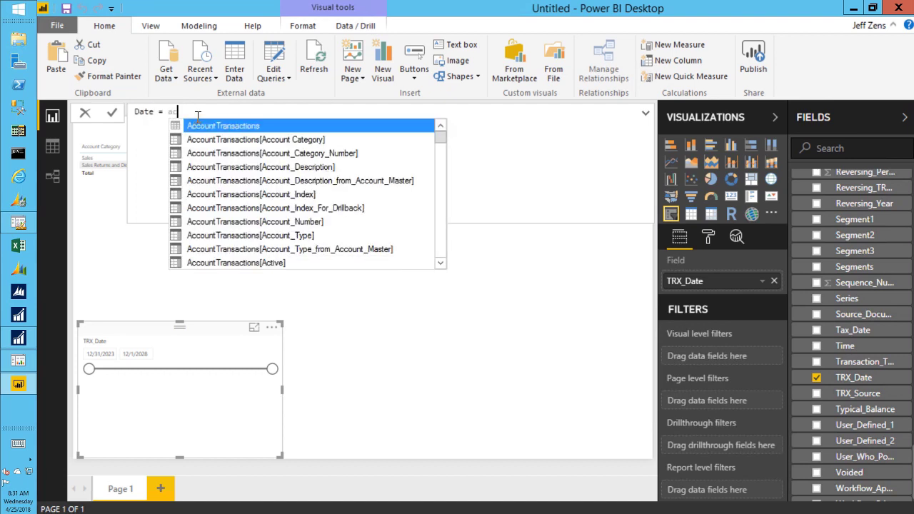
drag(439, 145, 430, 240)
click(297, 222)
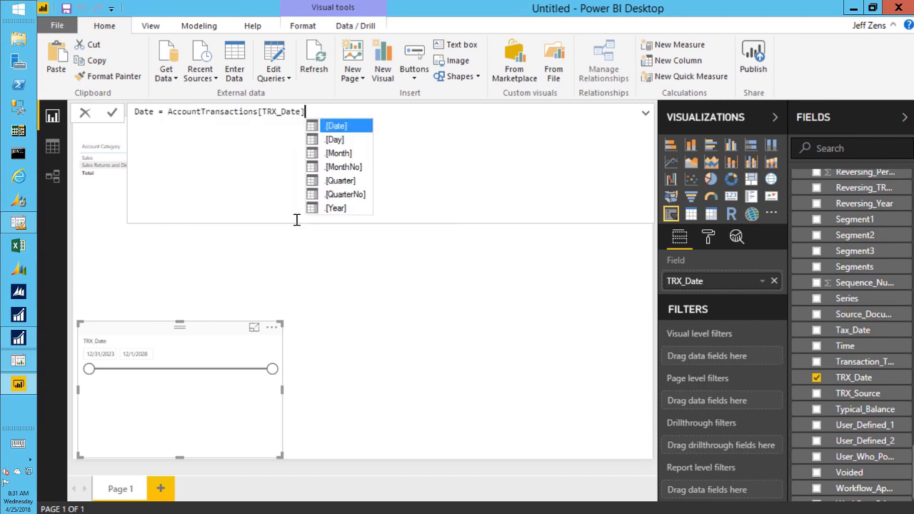
click(111, 113)
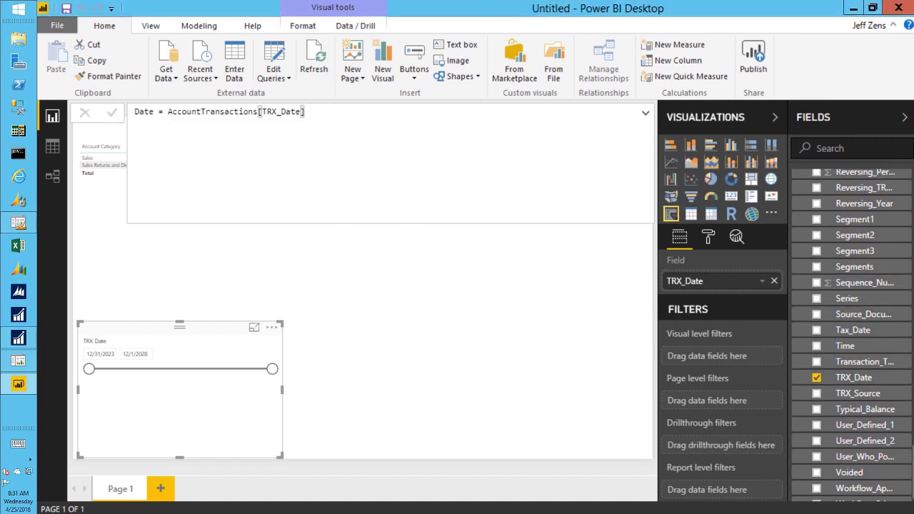
Remove the TRX_Date field from the slicer on the report page.
scroll(849, 272, up, 20)
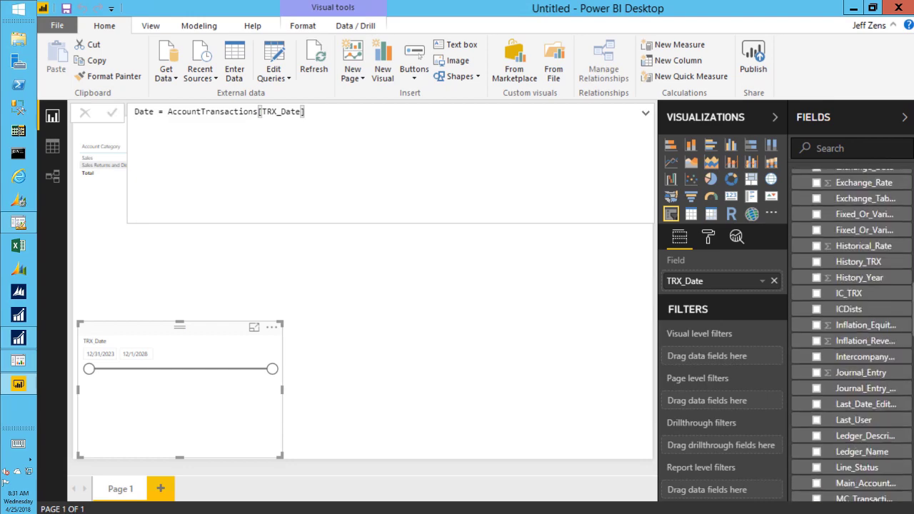
scroll(820, 350, up, 5)
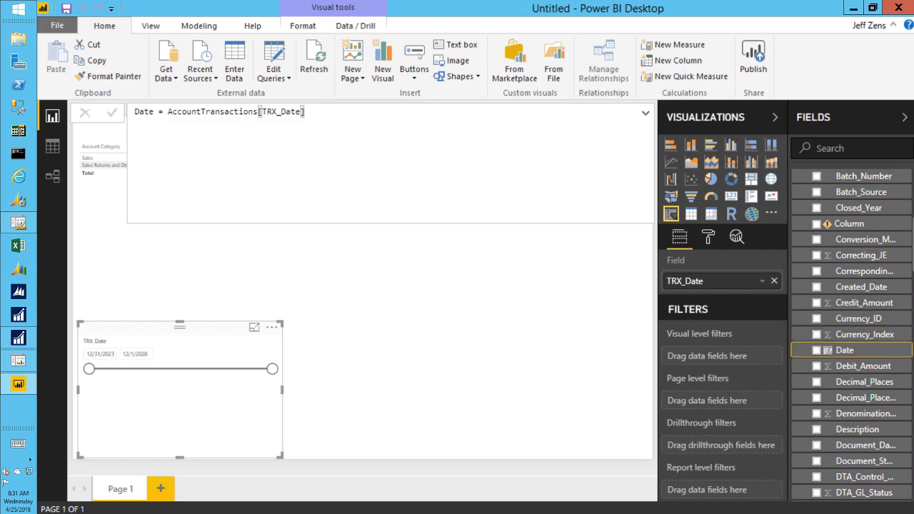
scroll(849, 332, down, 15)
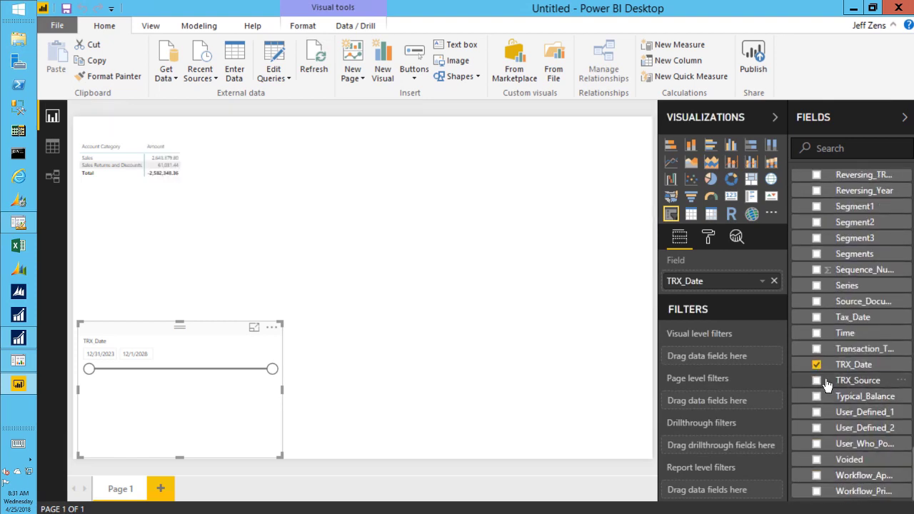
click(817, 367)
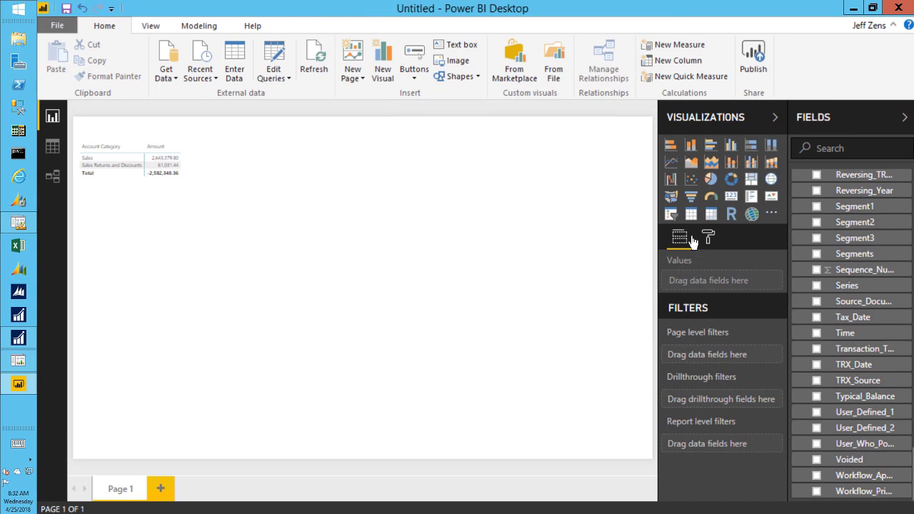
Add a new slicer to the report page based on the calculated Date column.
click(671, 214)
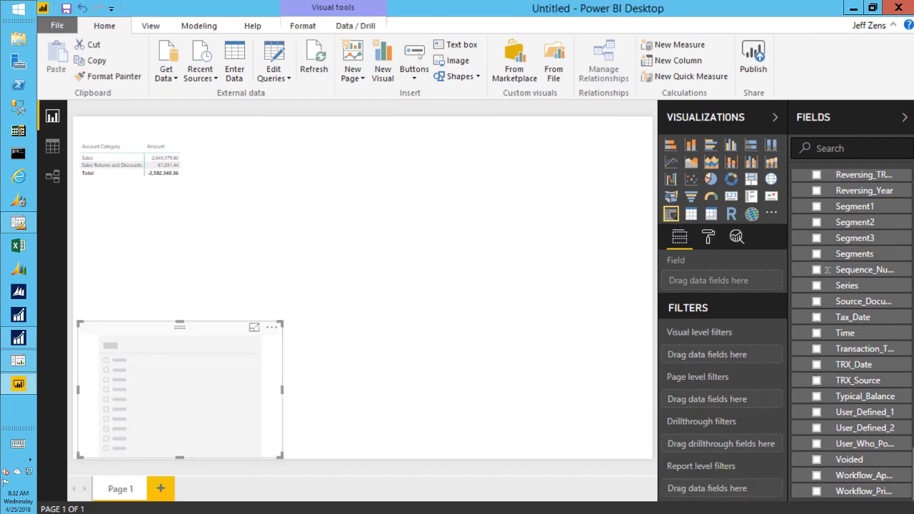
scroll(851, 335, up, 20)
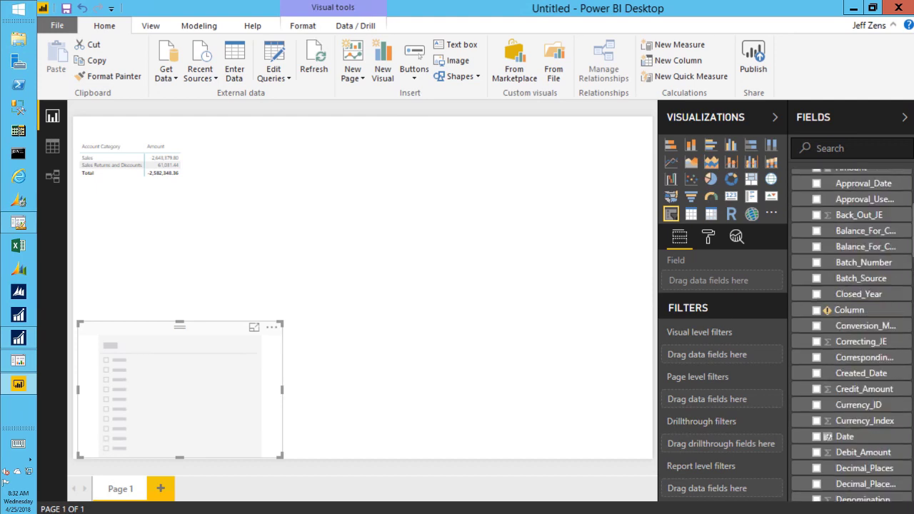
scroll(815, 337, down, 4)
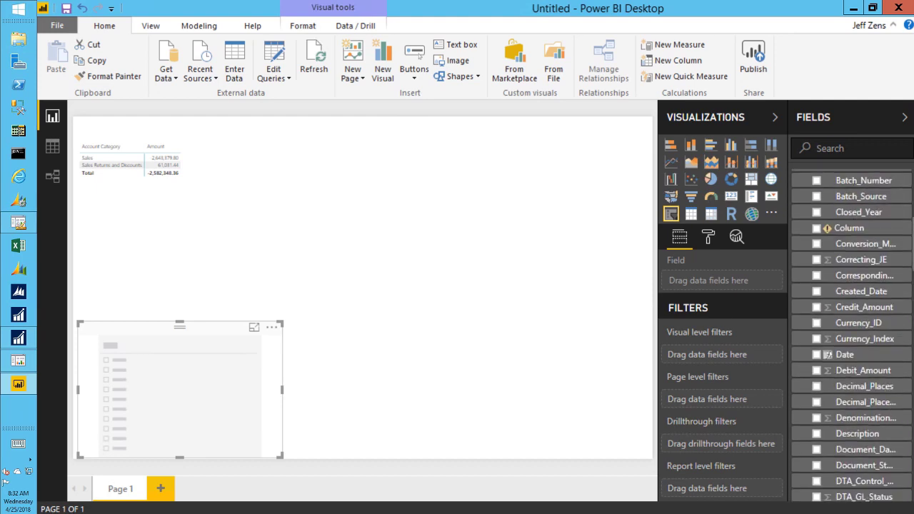
click(816, 350)
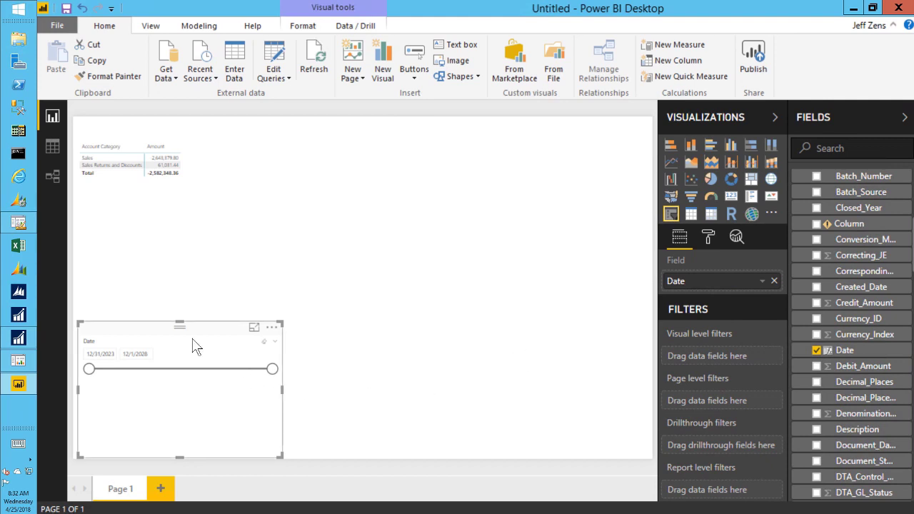
Arrange the account matrix and the Date slicer side by side on the page, shrinking the slicer to a compact size.
drag(164, 330, 376, 222)
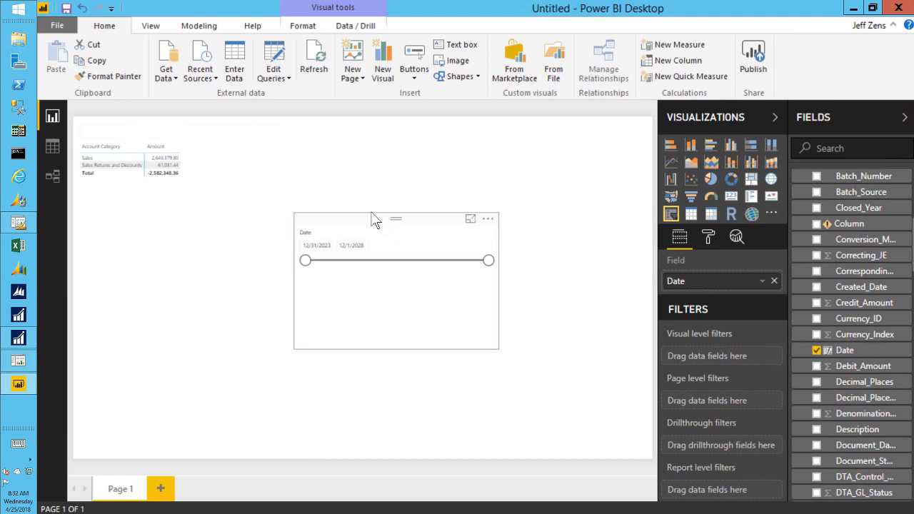
drag(164, 148, 160, 211)
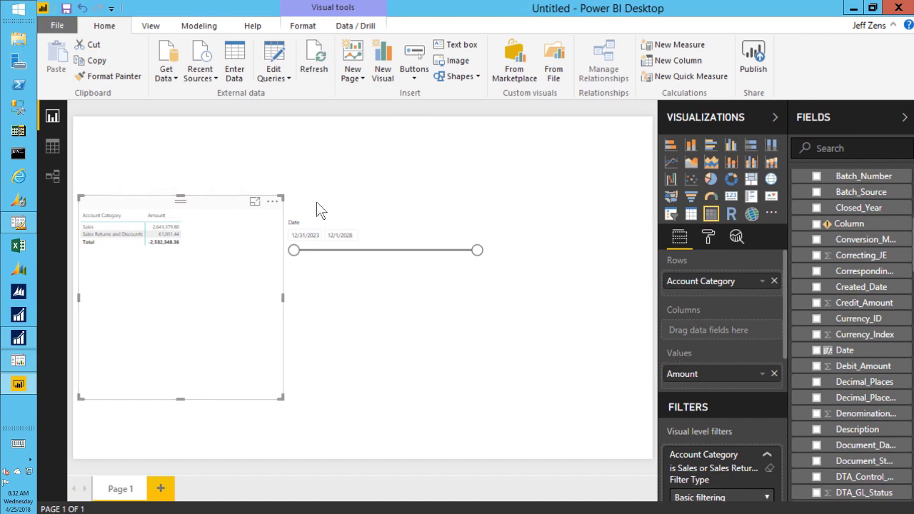
drag(328, 205, 372, 198)
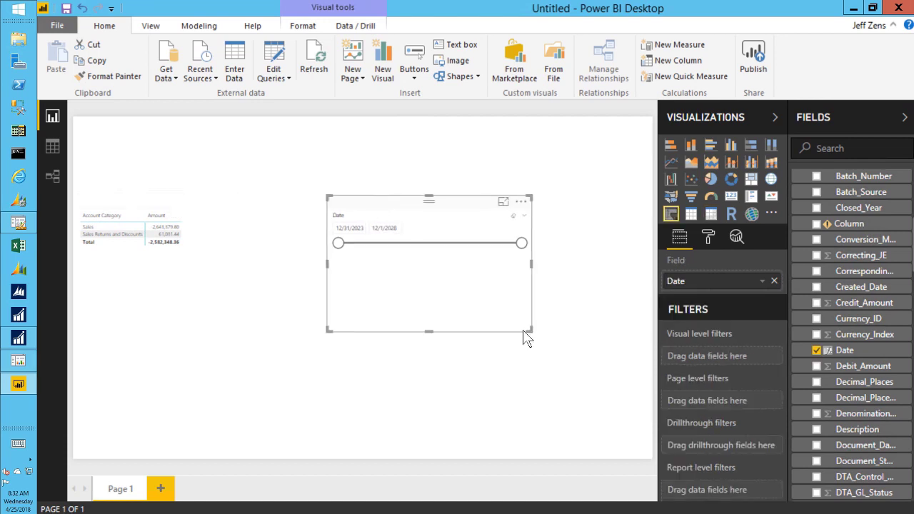
drag(530, 330, 410, 264)
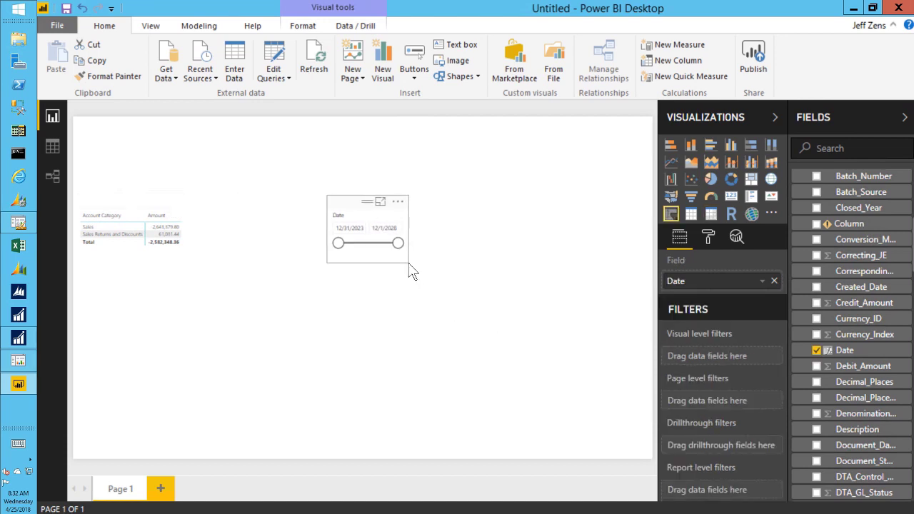
drag(171, 211, 187, 207)
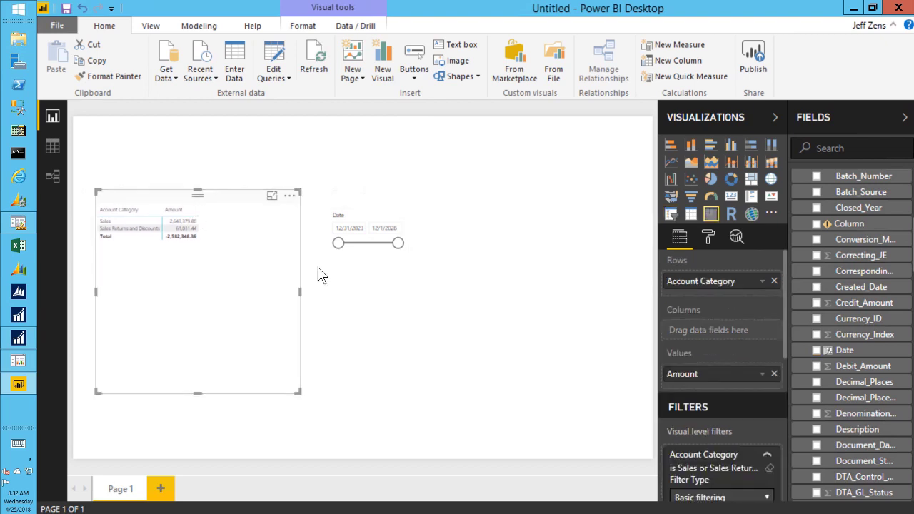
click(356, 195)
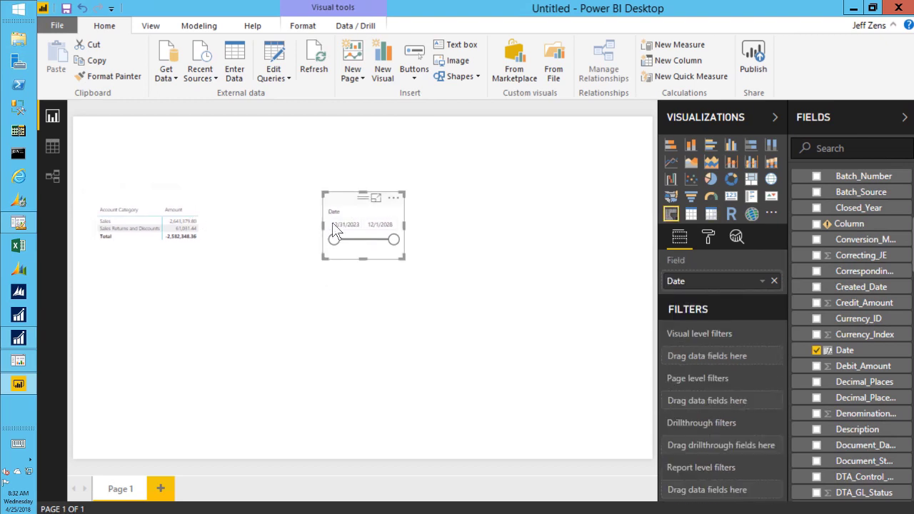
click(250, 297)
click(372, 327)
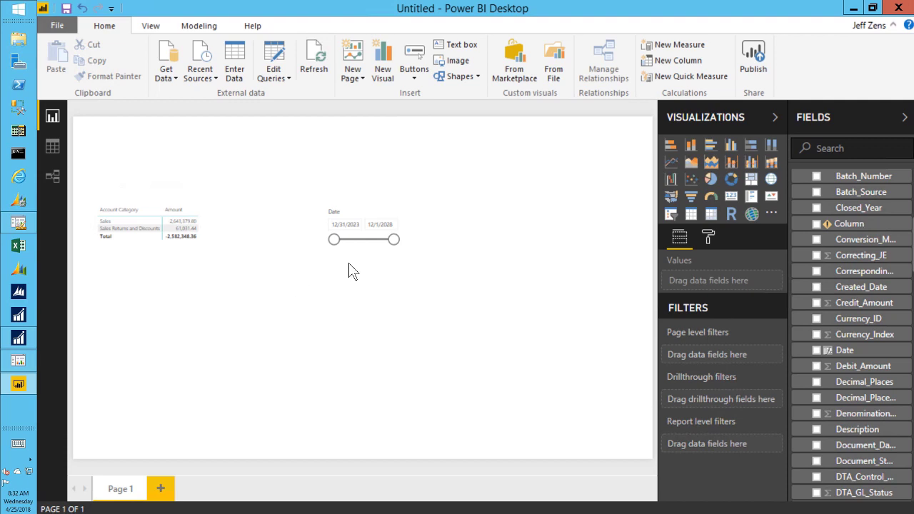
Set the Date slicer's end date to 1/7/2024.
click(393, 224)
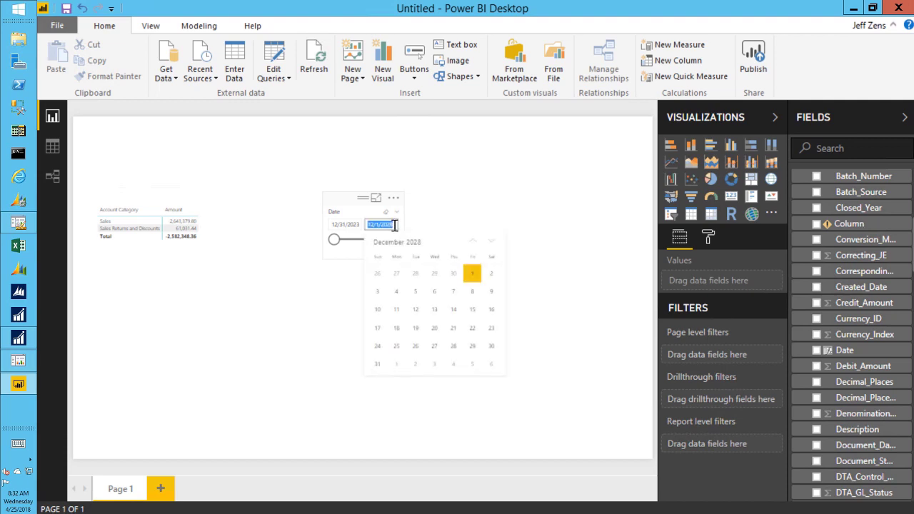
click(394, 224)
key(BackSpace)
text(4)
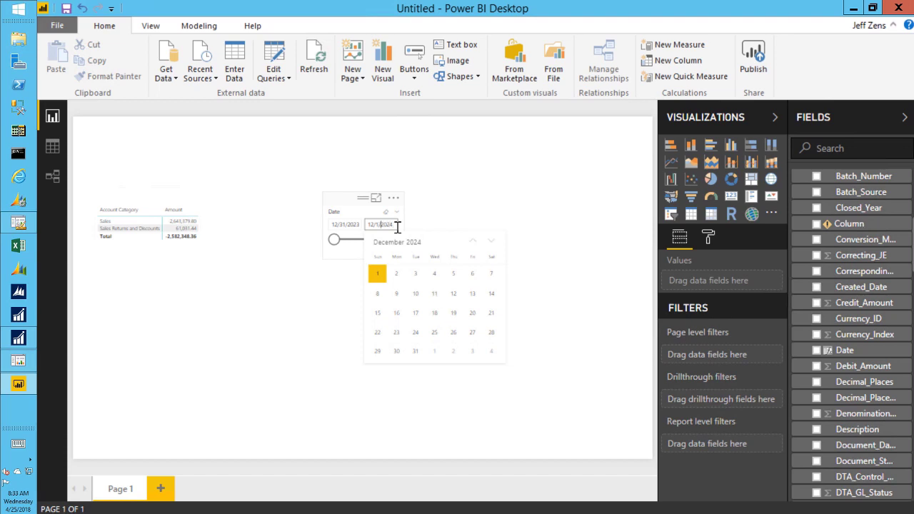
key(BackSpace)
text(7)
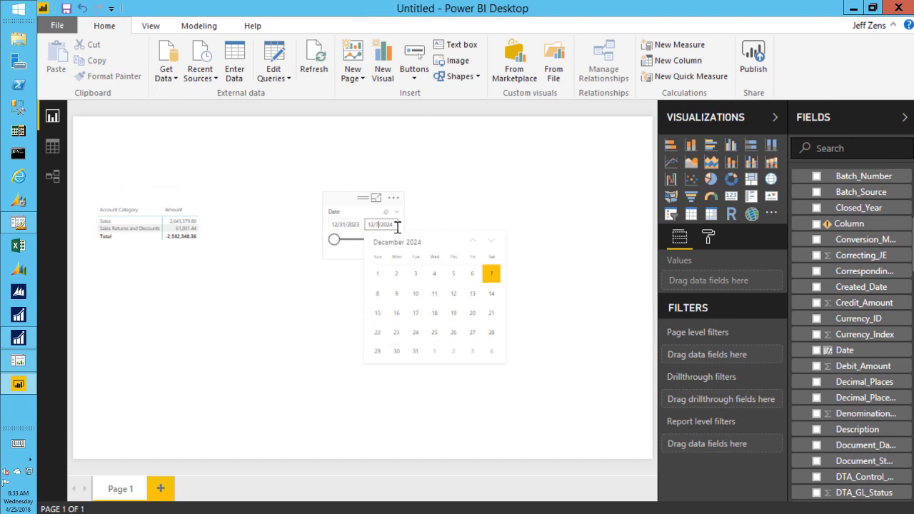
key(BackSpace)
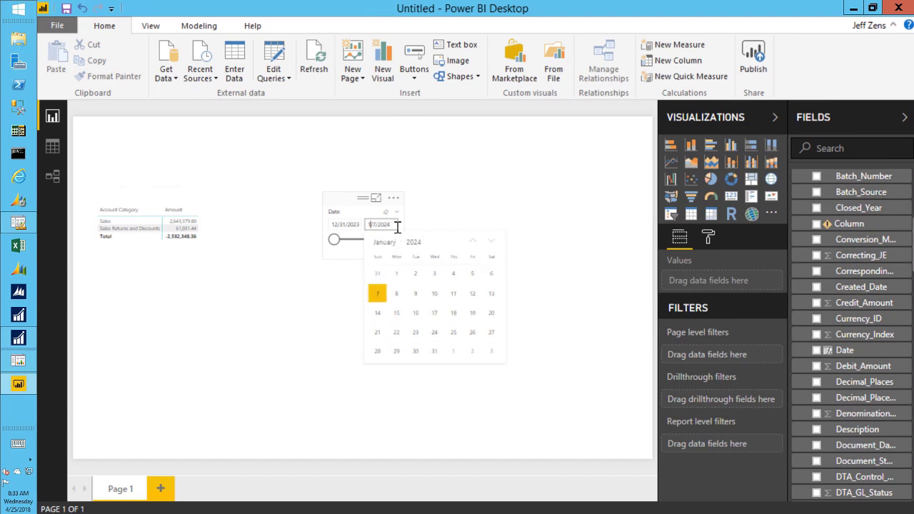
Set the Date slicer's start date to 1/1/2024.
click(361, 225)
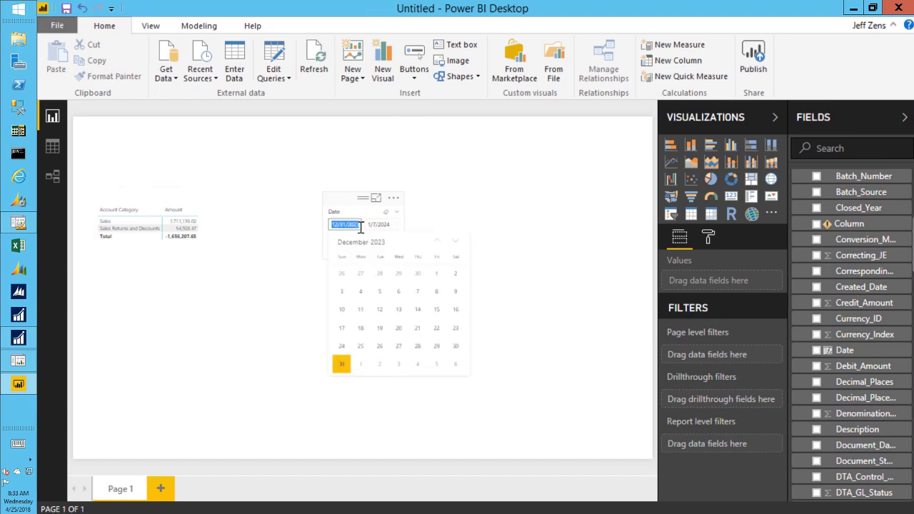
click(360, 226)
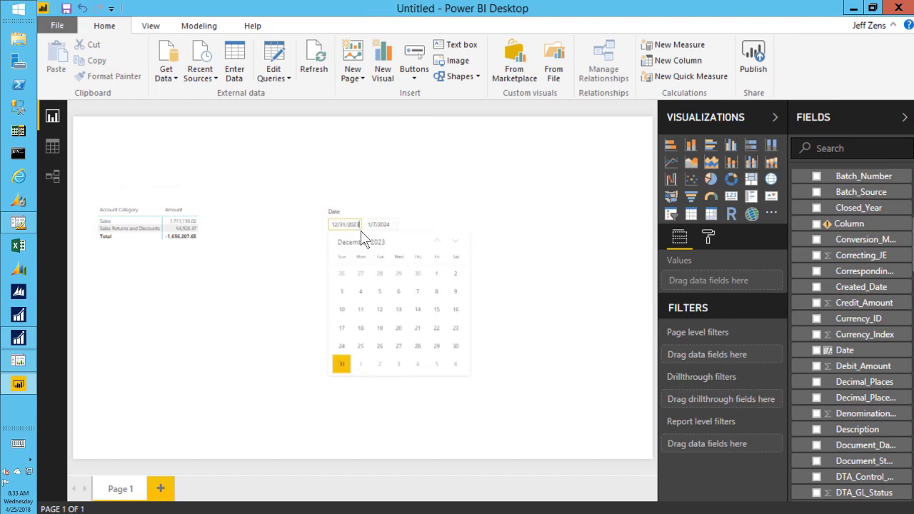
key(BackSpace)
text(4)
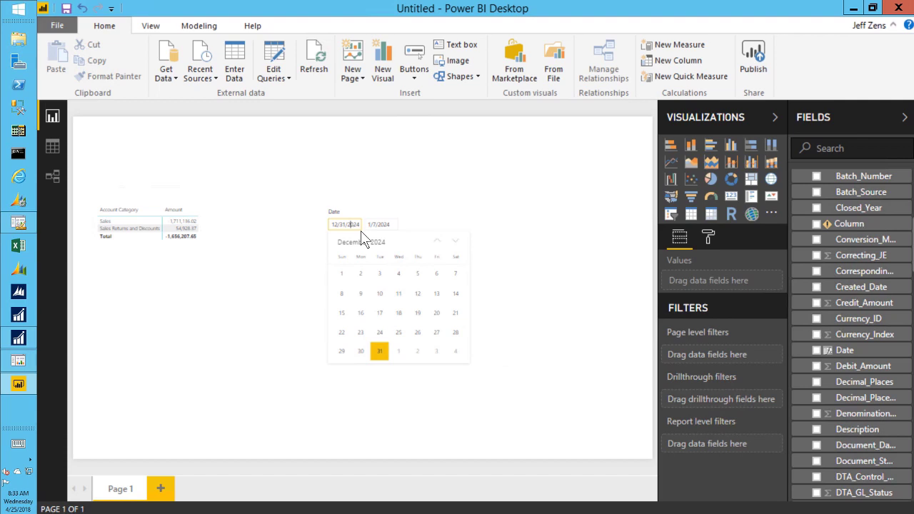
key(BackSpace)
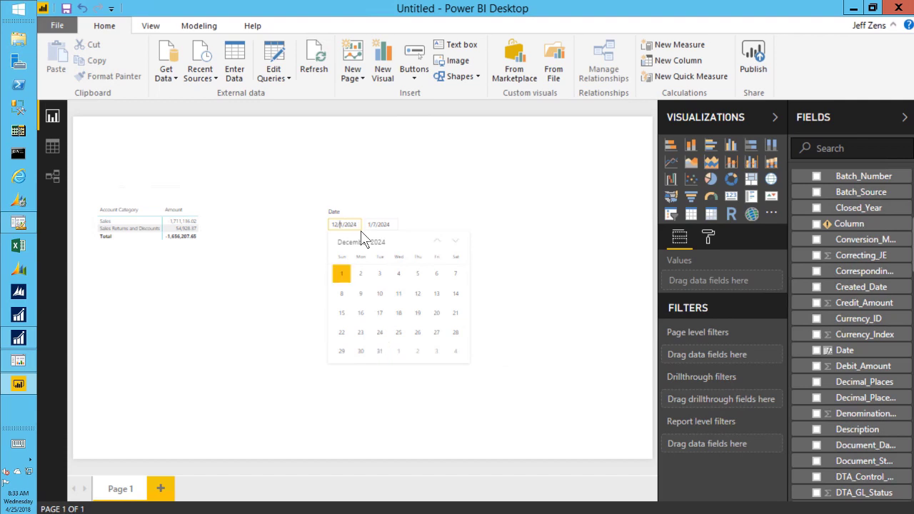
key(Left)
key(BackSpace)
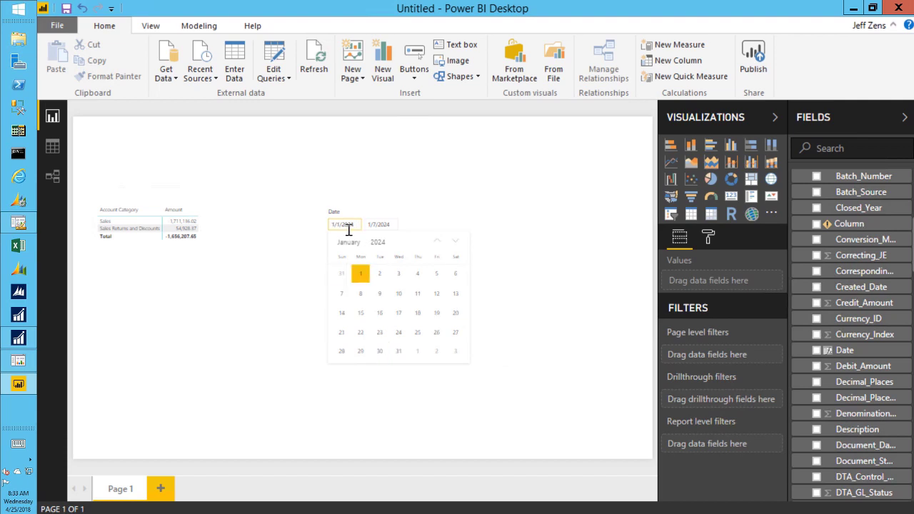
Compare the matrix's Sales, Sales Returns and Discounts and total amounts with the 1/1/2024 - 1/7/2024 column of the Management Reporter report.
click(280, 277)
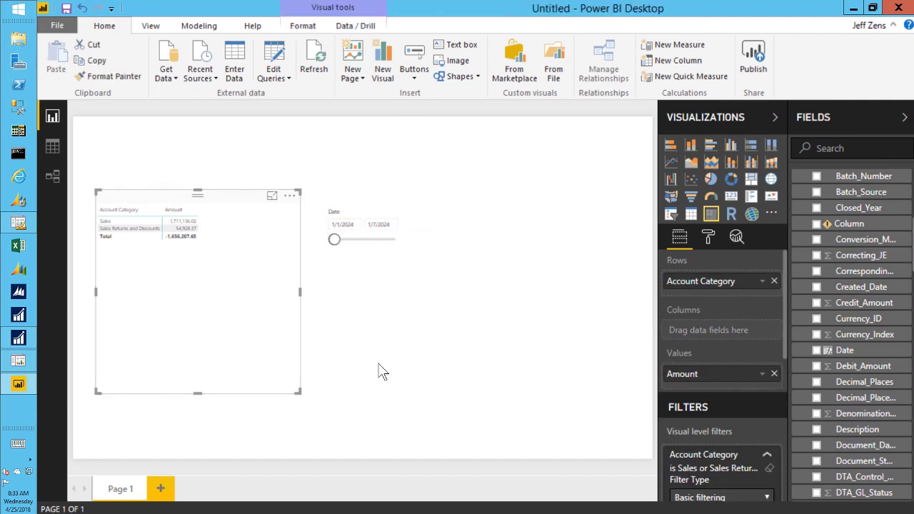
click(379, 366)
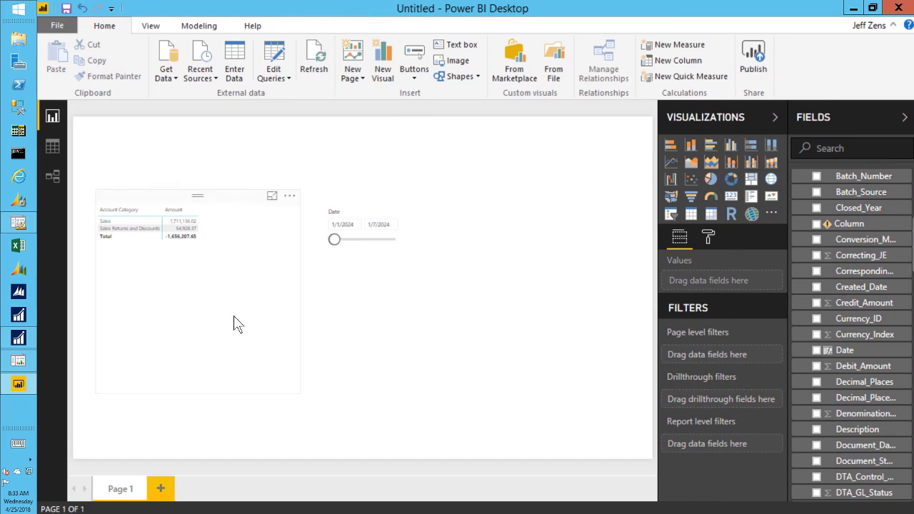
click(22, 362)
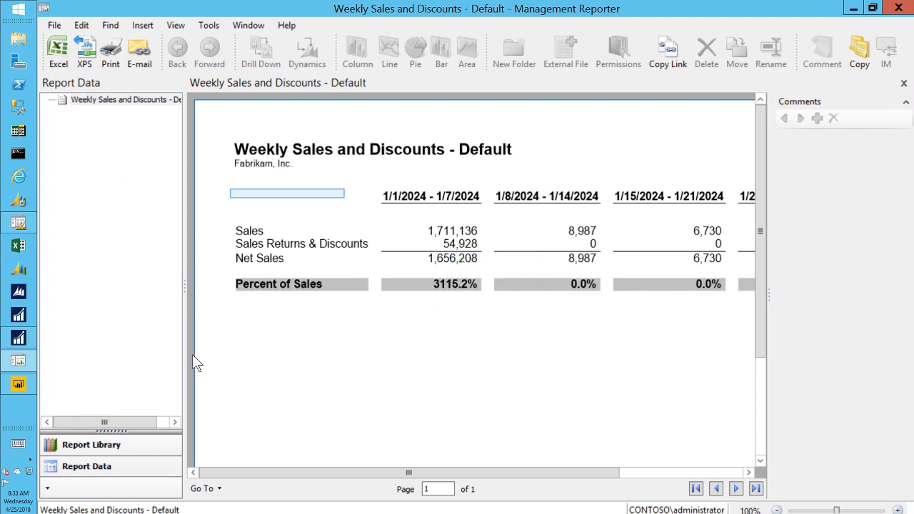
click(19, 385)
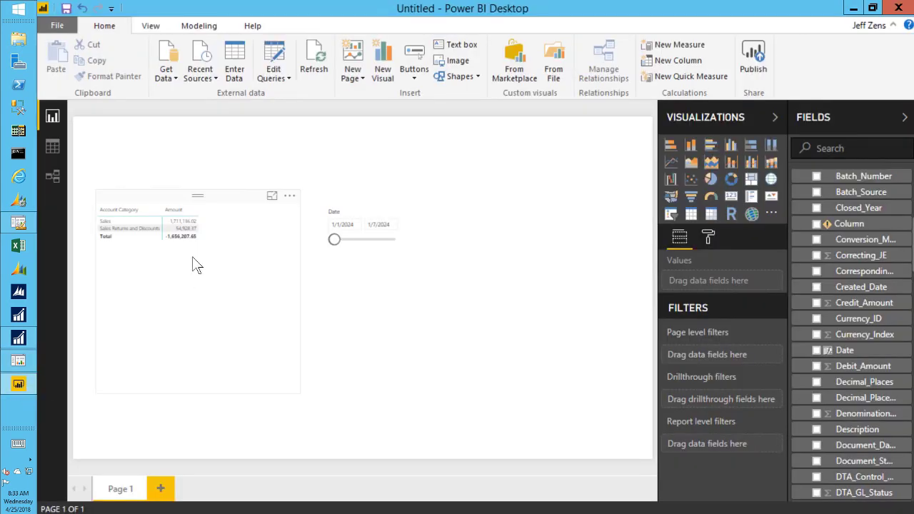
click(22, 361)
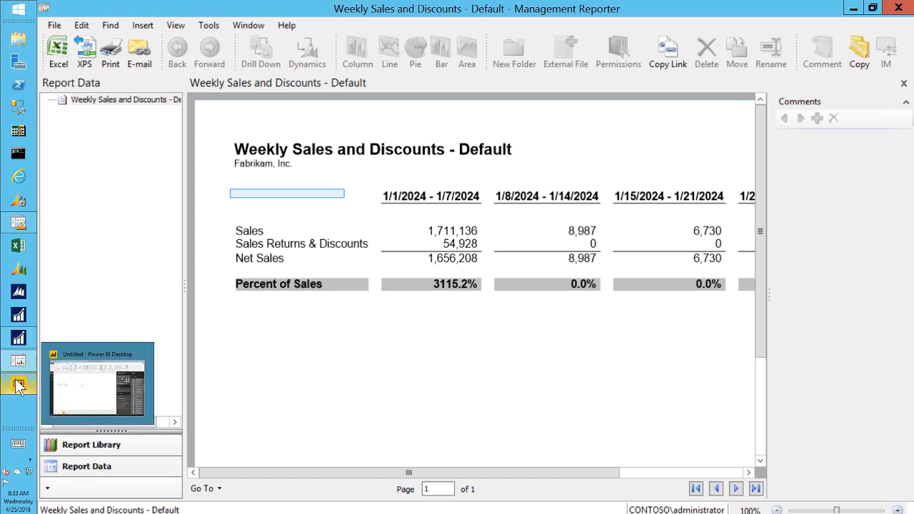
click(19, 385)
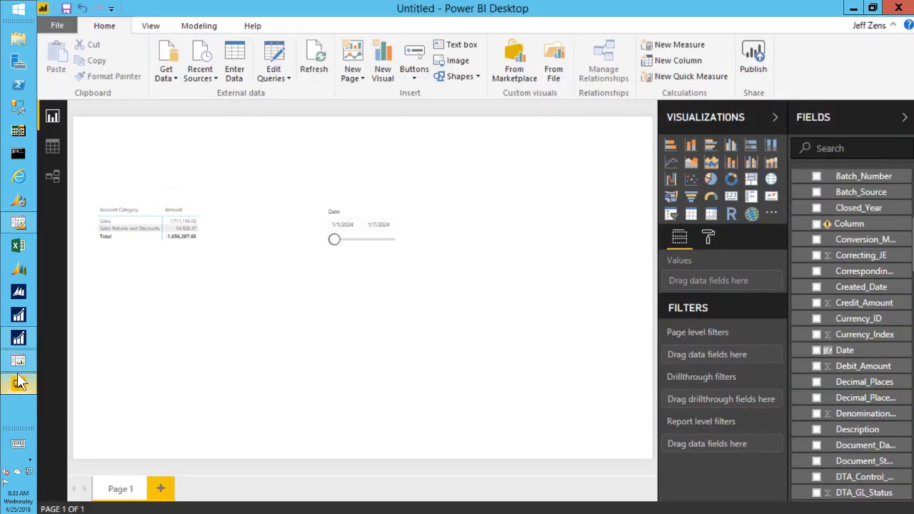
click(19, 363)
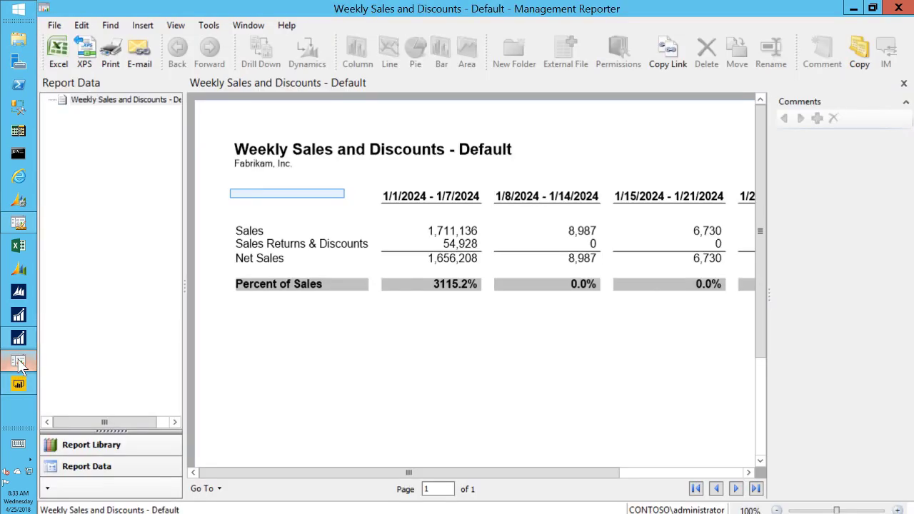
click(19, 385)
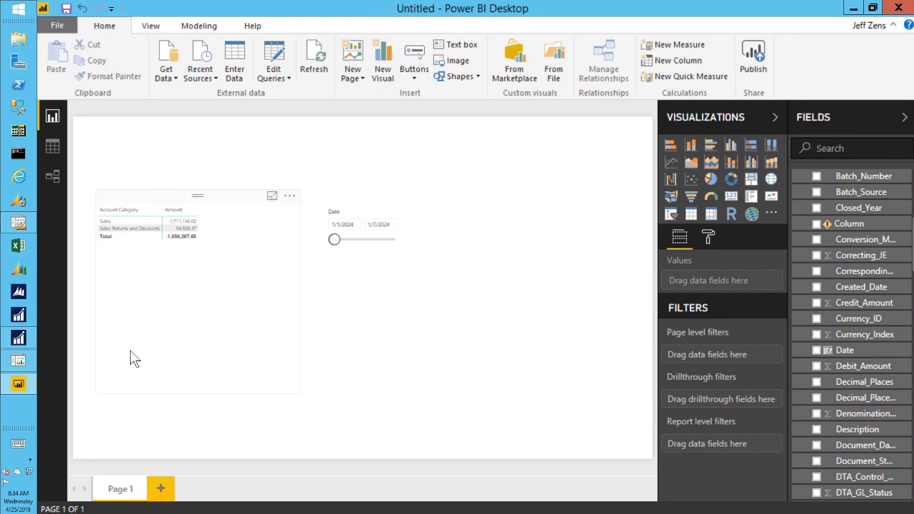
Check the Percent of Sales formula in the Management Reporter Sales - Default row definition, returning to Power BI Desktop.
click(19, 225)
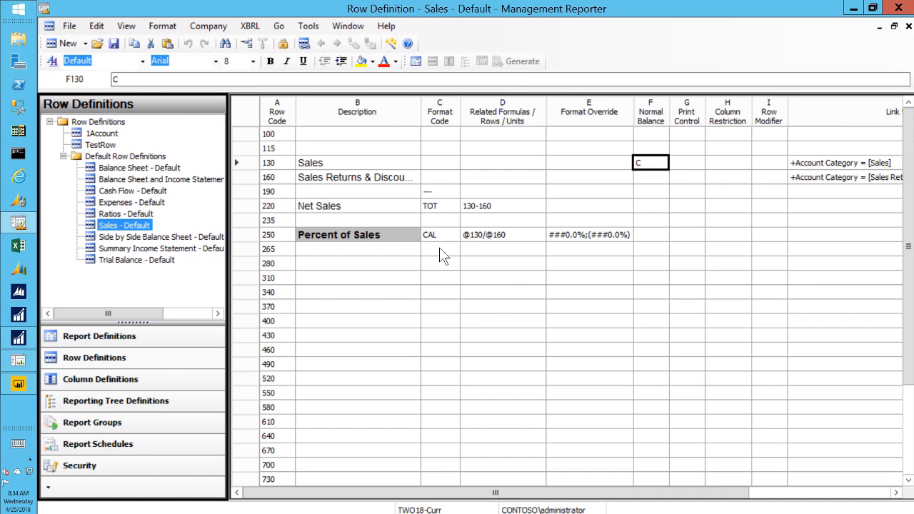
click(19, 386)
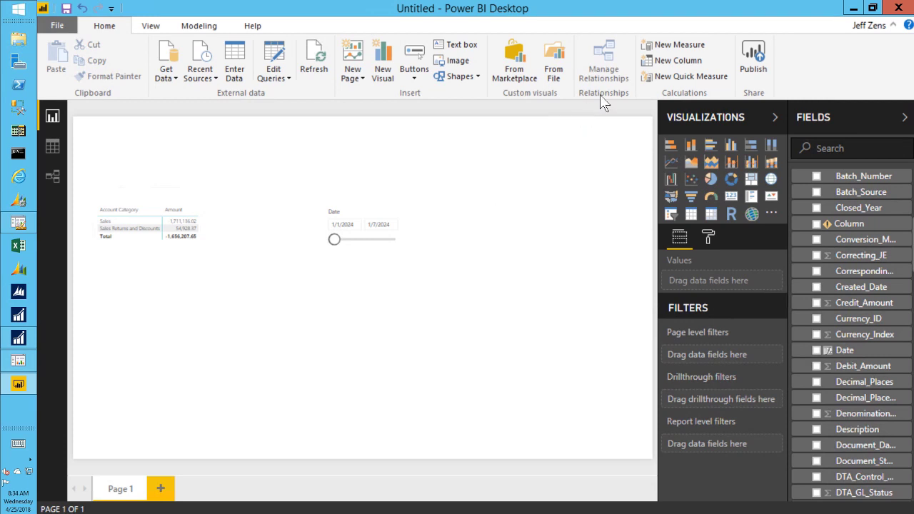
Create a Filtered value quick measure with Amount as base value and Account Category filtered to Sales.
click(682, 80)
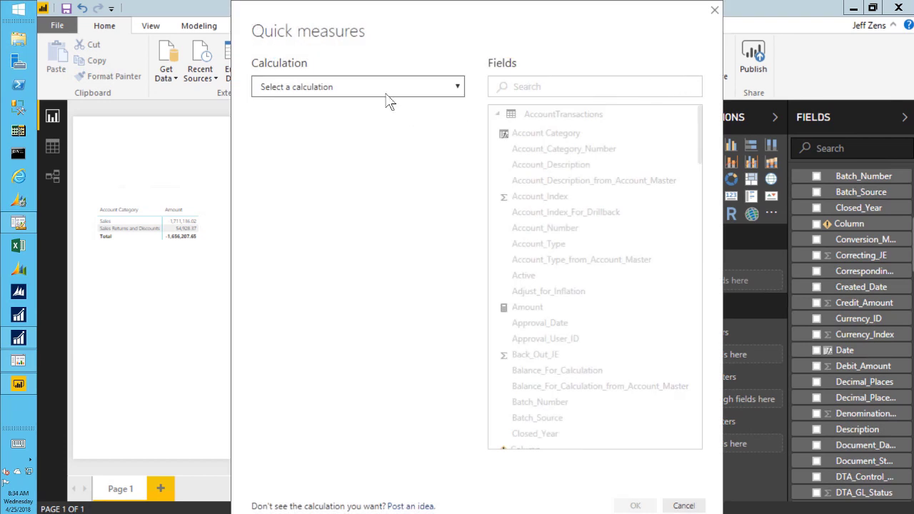
click(331, 91)
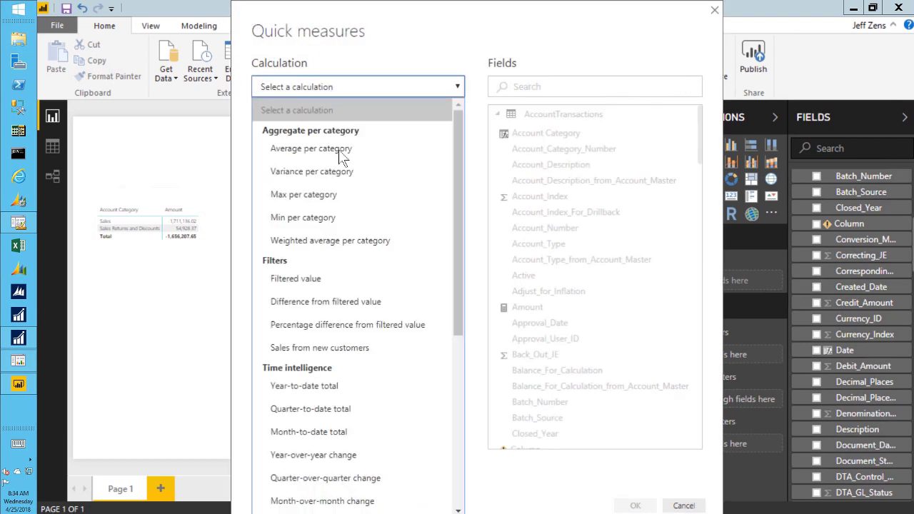
click(292, 279)
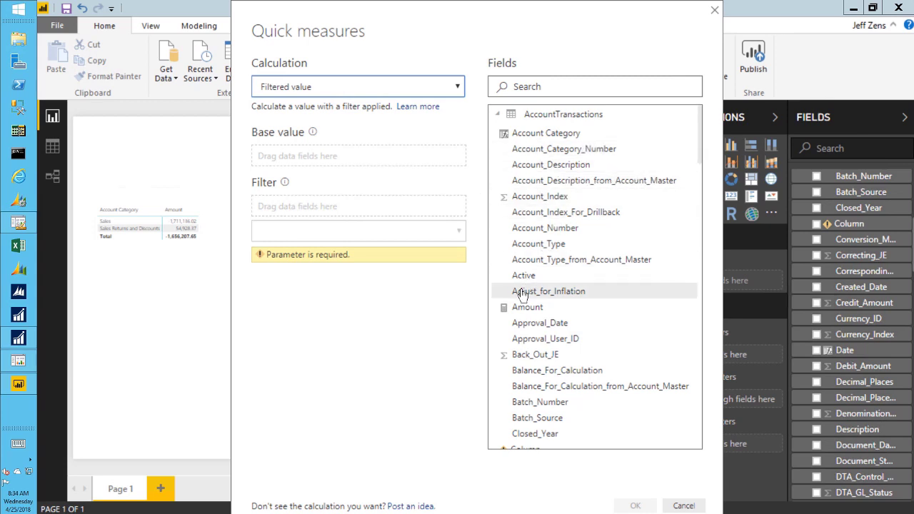
drag(517, 314, 323, 157)
drag(509, 137, 346, 207)
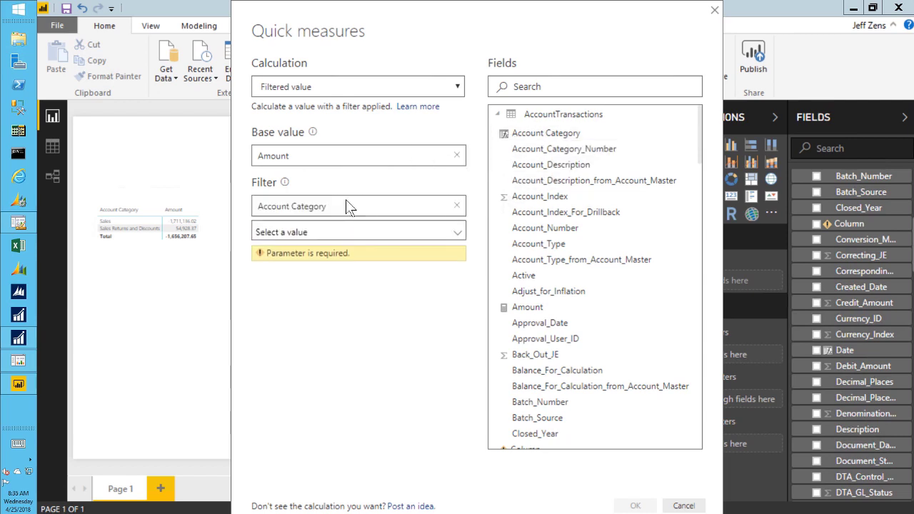
click(459, 233)
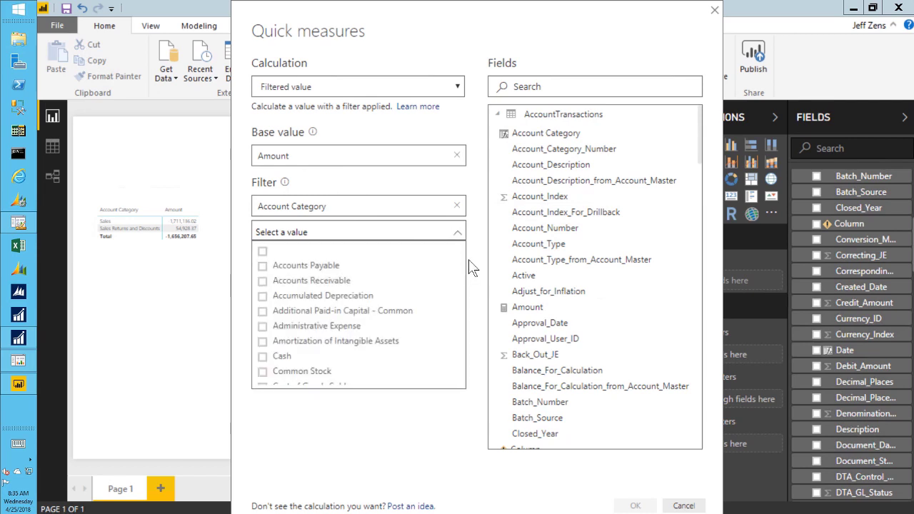
drag(460, 260, 409, 352)
click(263, 331)
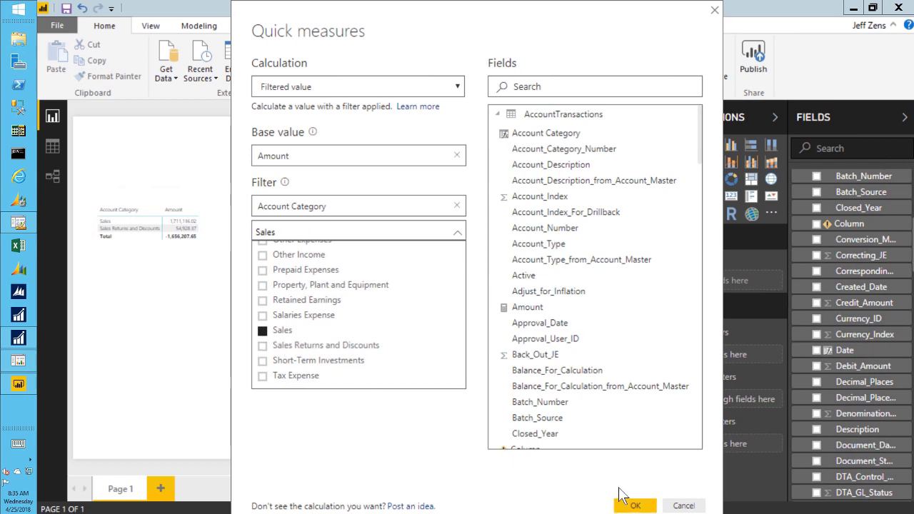
click(635, 506)
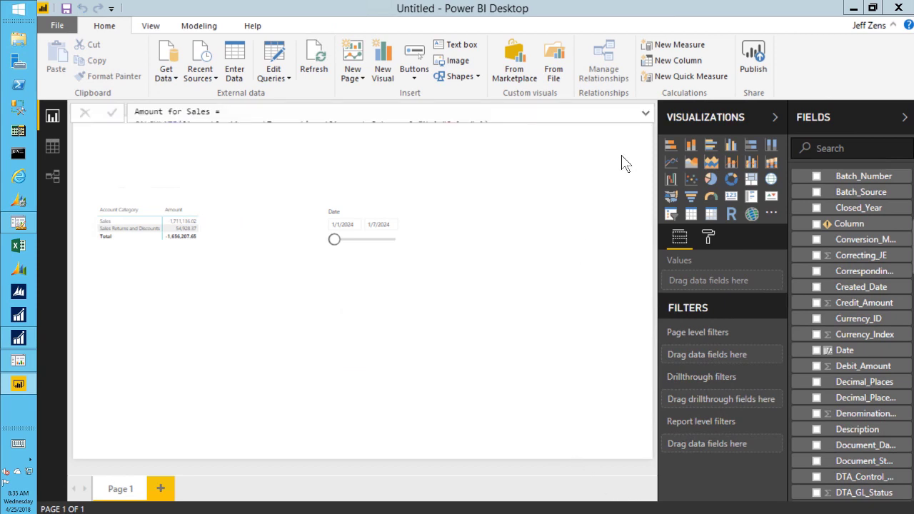
Rename the new filtered measure as Sales in its formula and locate it in the field list.
click(646, 115)
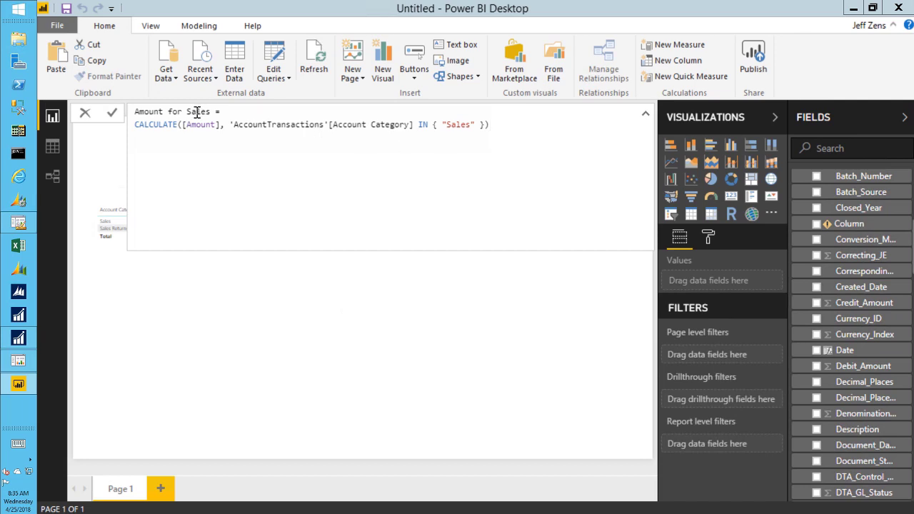
drag(188, 111, 129, 113)
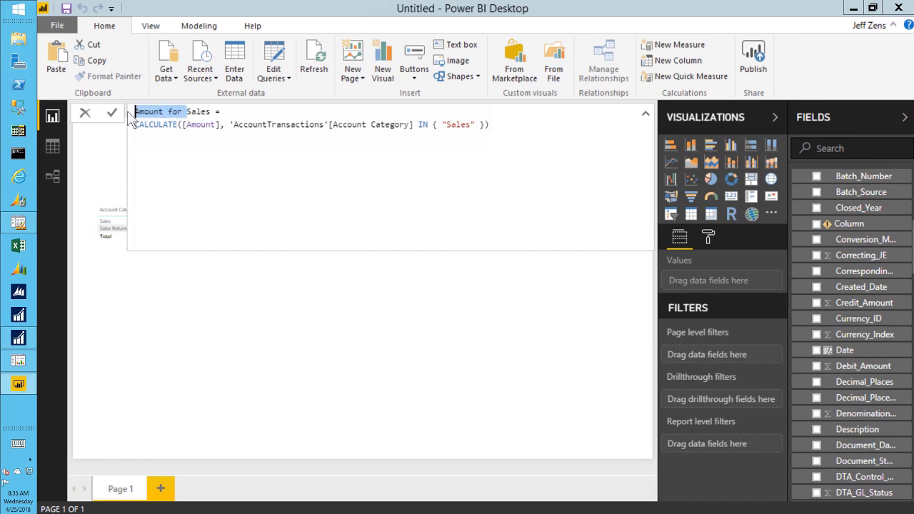
key(BackSpace)
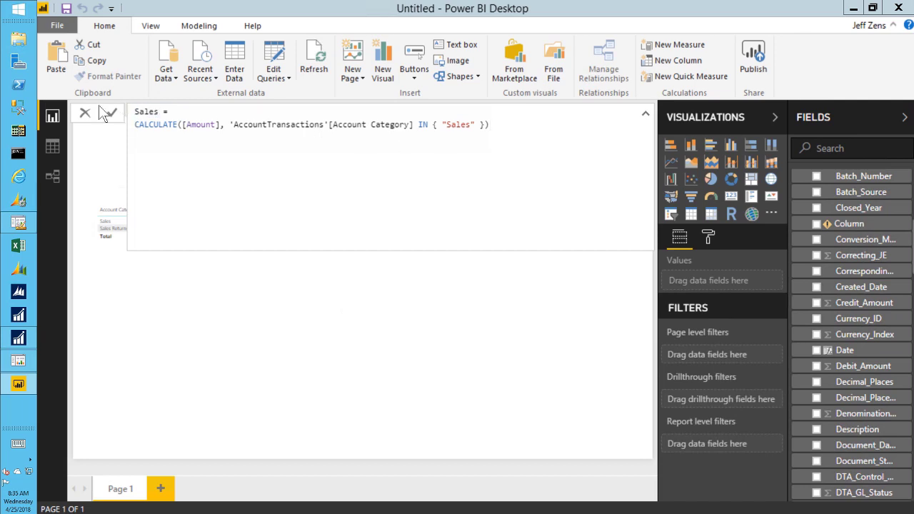
click(111, 113)
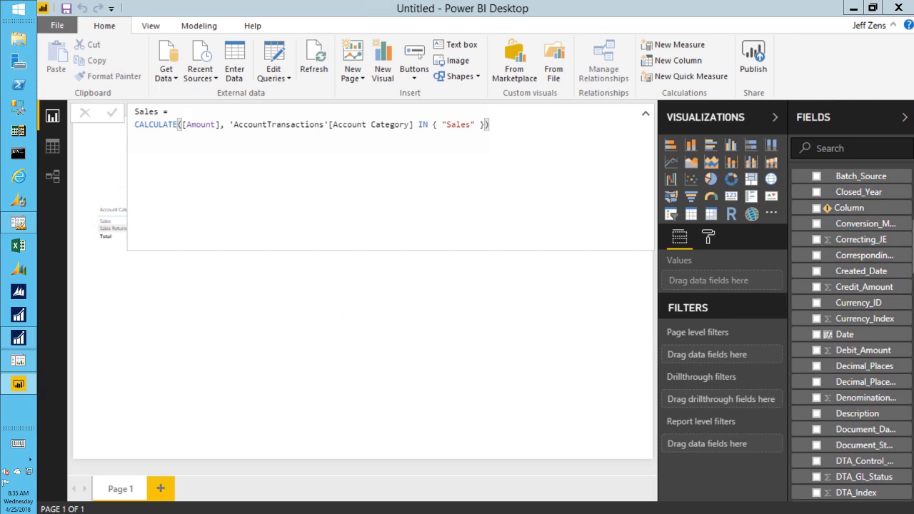
scroll(851, 335, down, 15)
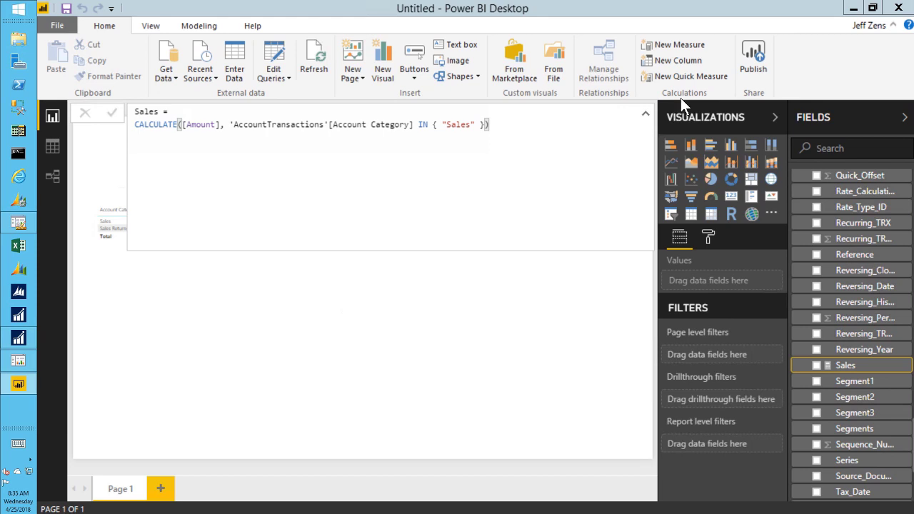
Create a Filtered value quick measure with Amount as base value and Account Category filtered to Sales Returns and Discounts.
click(687, 76)
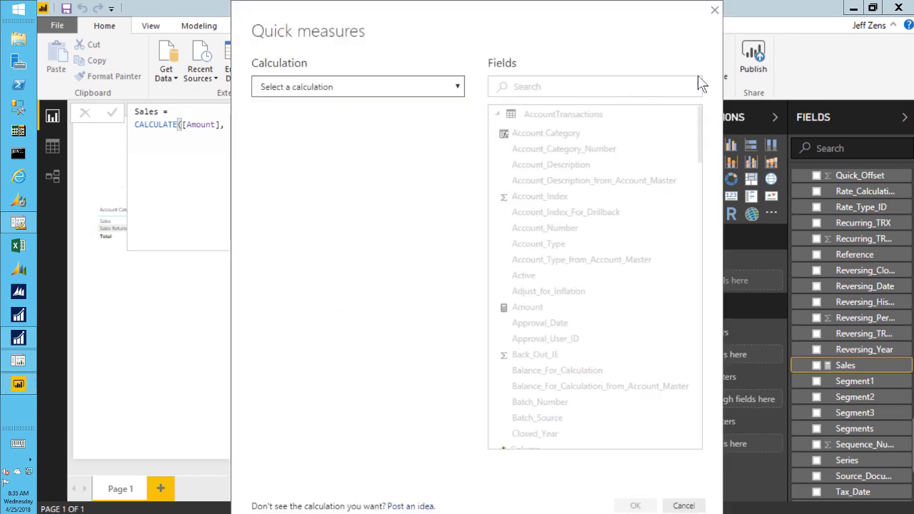
click(349, 87)
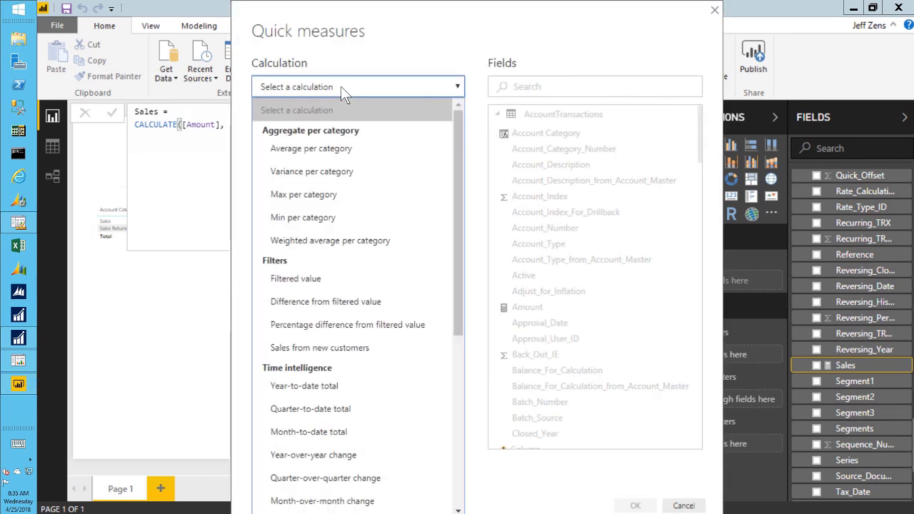
click(302, 278)
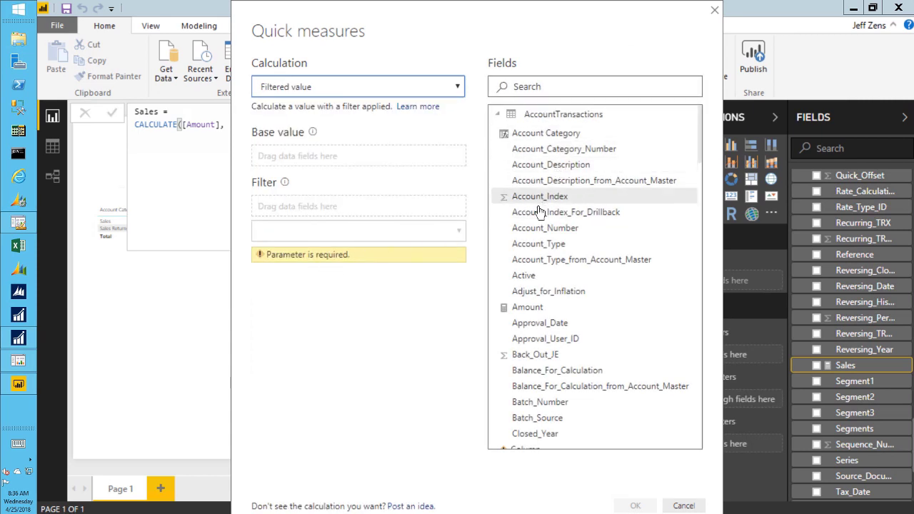
drag(516, 307, 301, 158)
drag(527, 135, 361, 208)
click(458, 232)
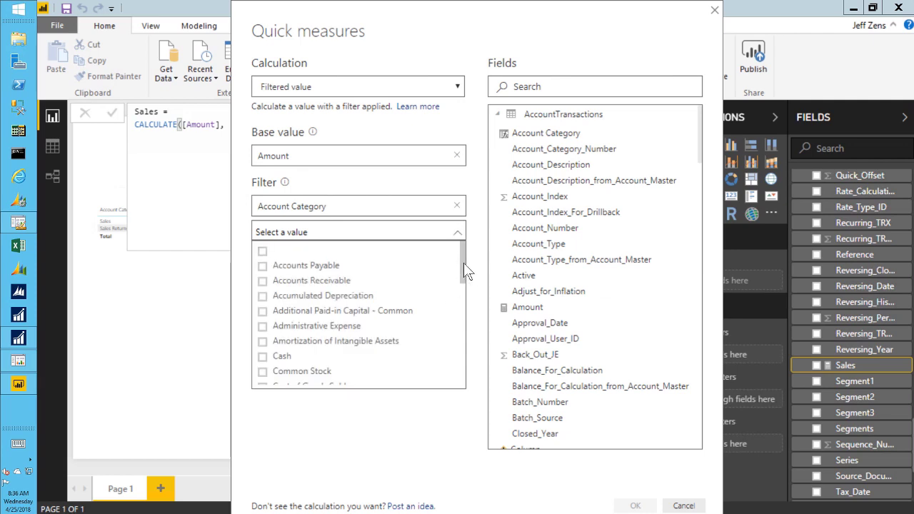
drag(462, 267, 445, 363)
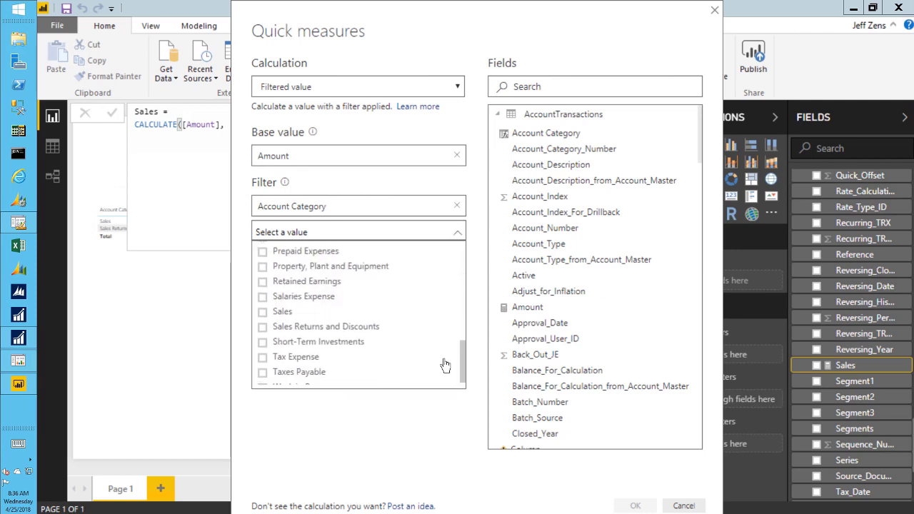
click(262, 322)
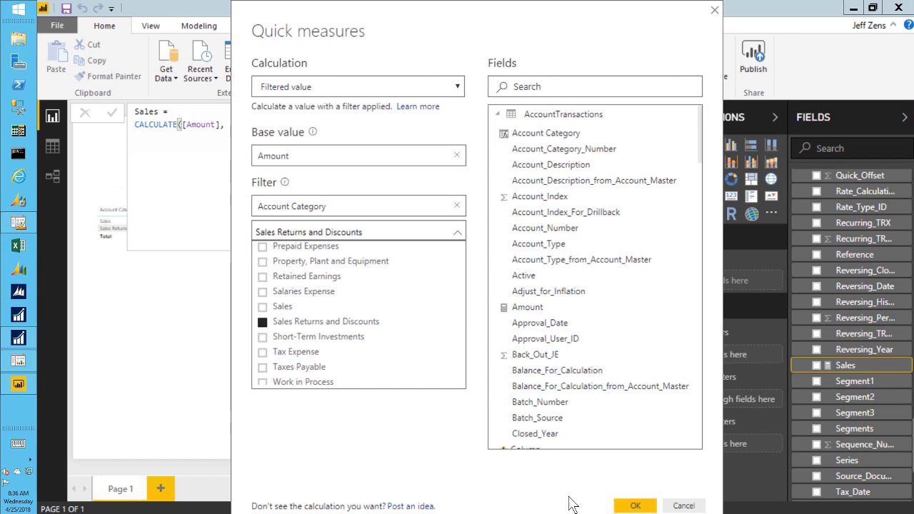
click(634, 505)
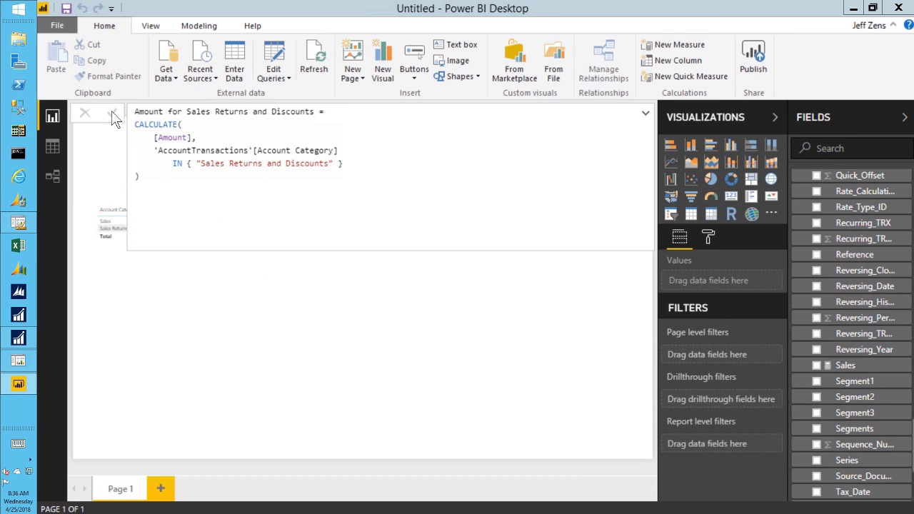
click(322, 137)
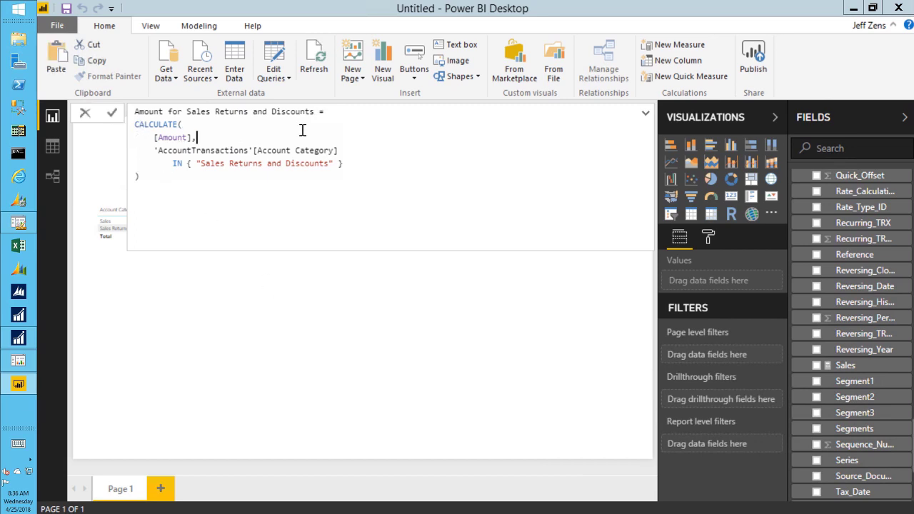
click(112, 113)
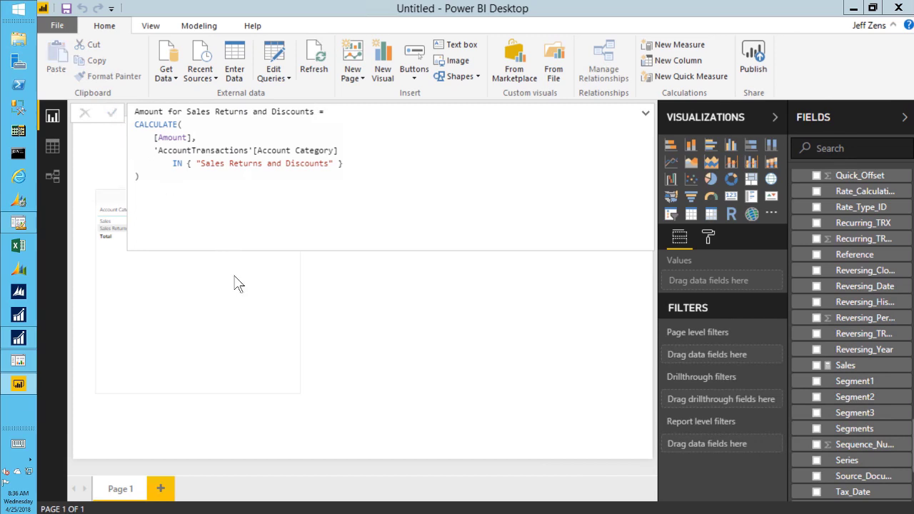
click(392, 314)
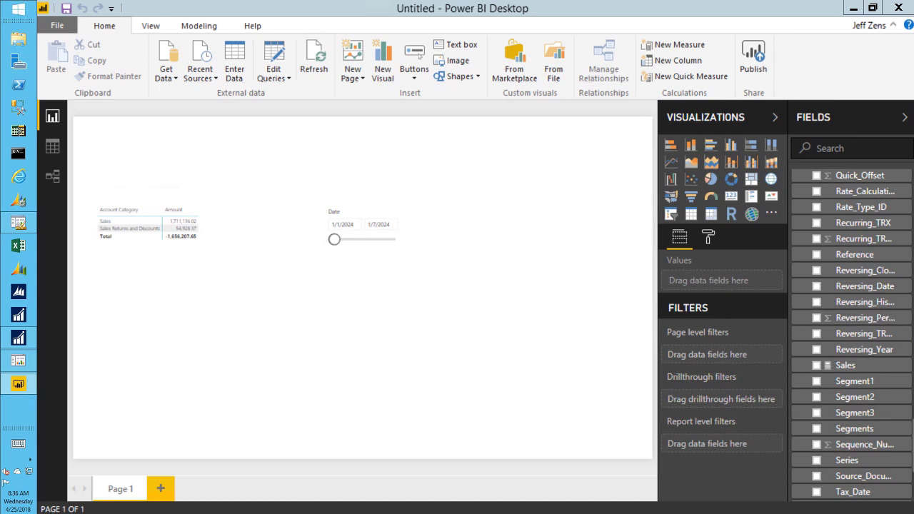
Rename the filtered Amount for Sales Returns and Discounts measure as Sales Returns and Discounts in its formula and locate it in the field list.
scroll(851, 332, up, 20)
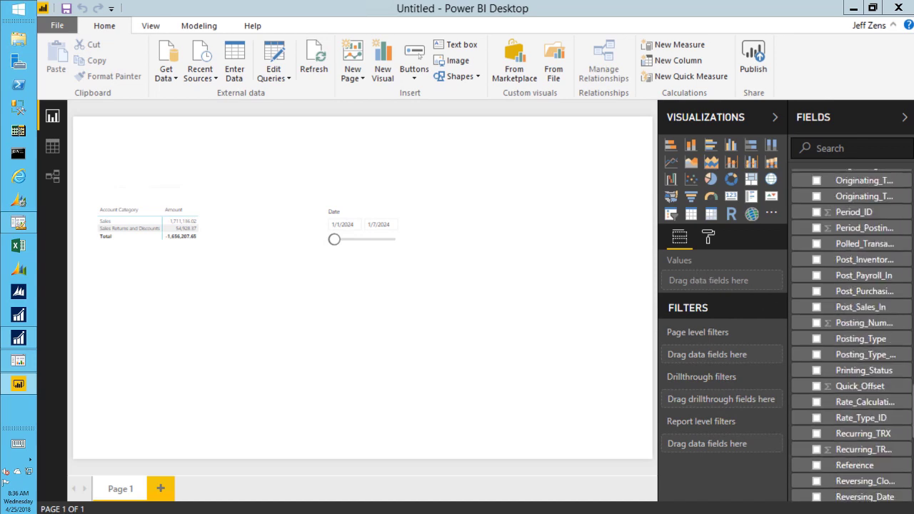
scroll(851, 335, up, 15)
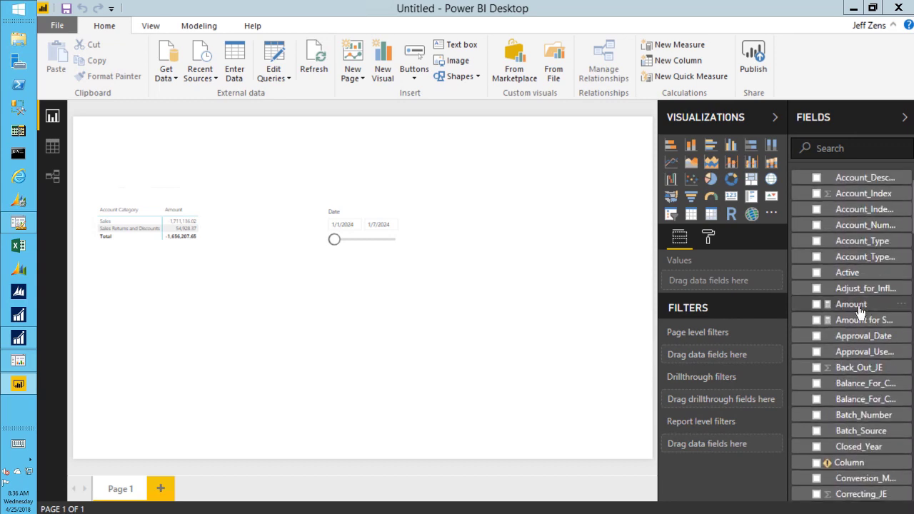
click(854, 322)
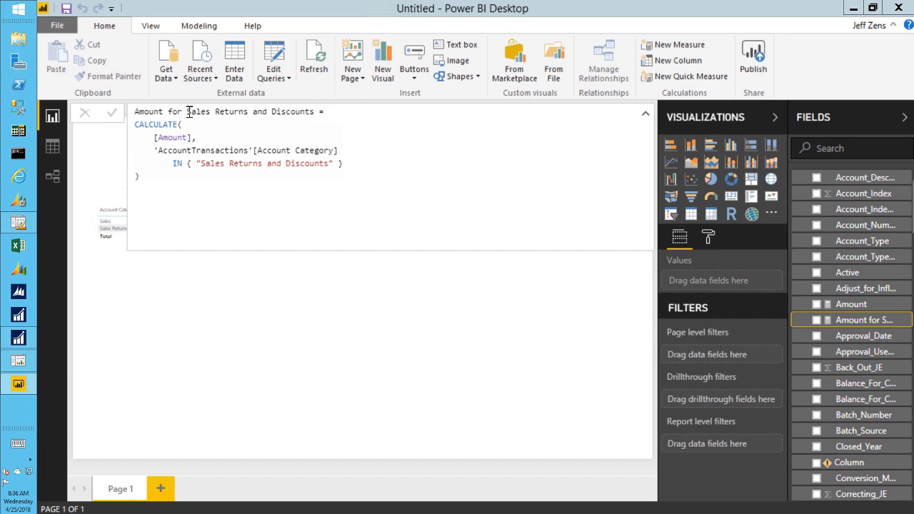
drag(187, 112, 115, 112)
key(BackSpace)
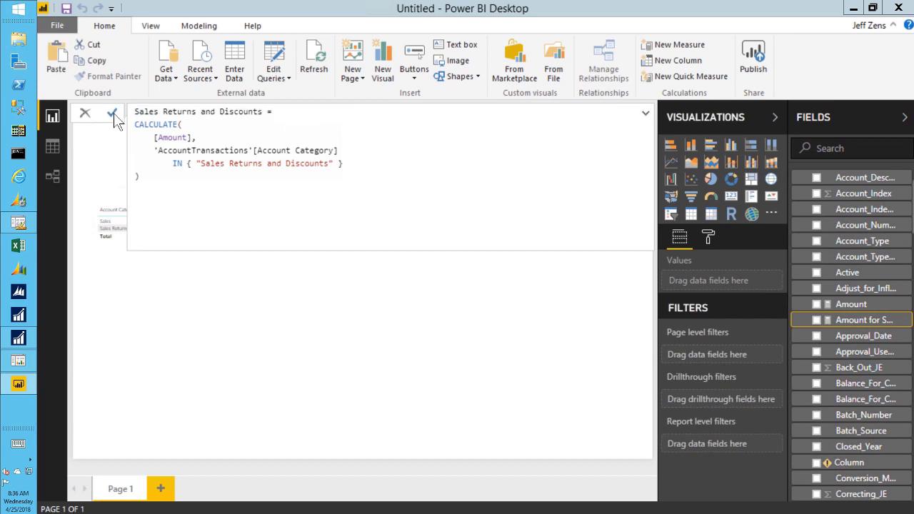
click(113, 113)
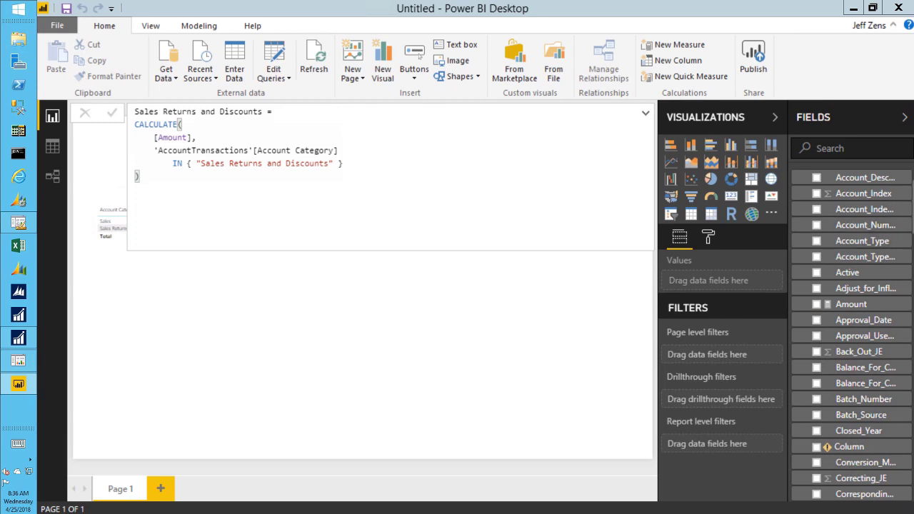
scroll(850, 336, down, 15)
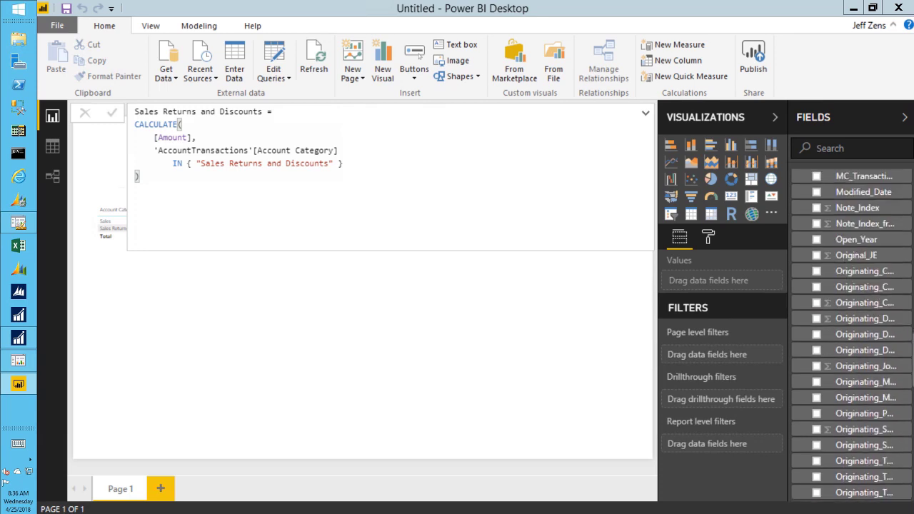
scroll(849, 336, down, 15)
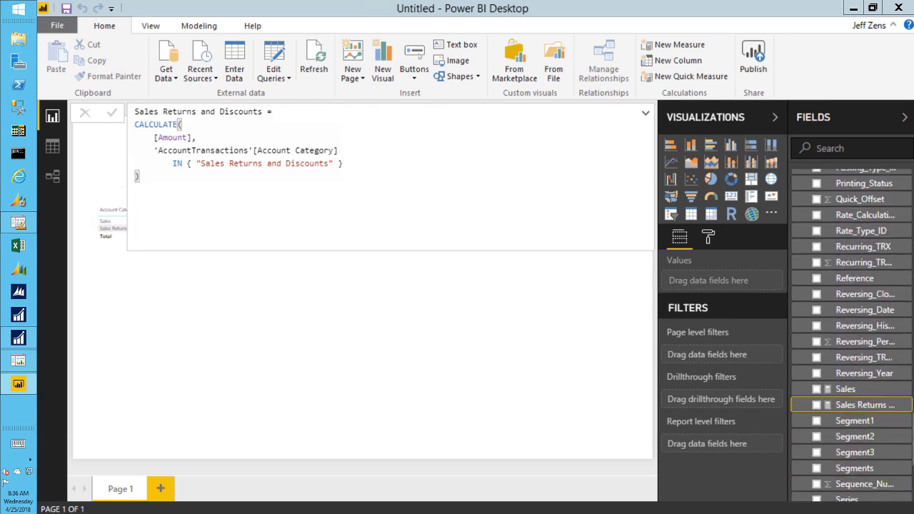
scroll(850, 336, down, 1)
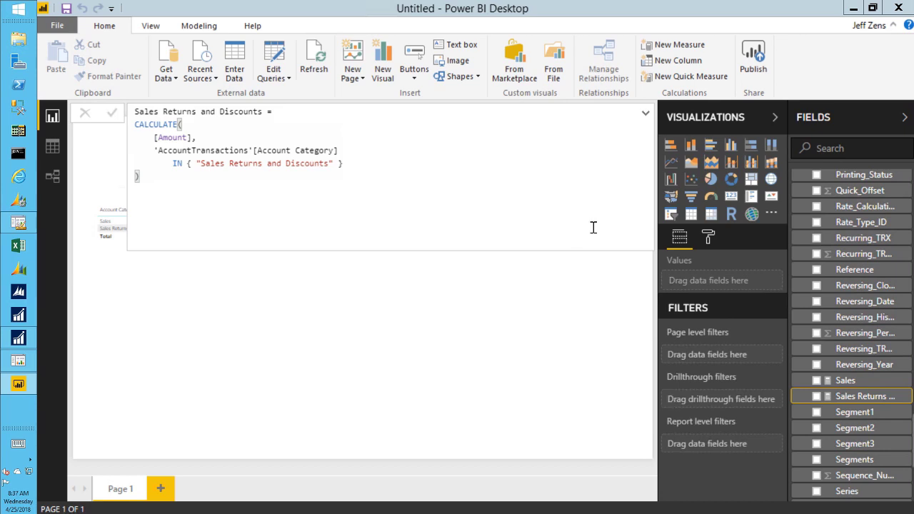
Create a Subtraction quick measure with Sales as base value and Sales Returns and Discounts as the value to subtract.
click(679, 80)
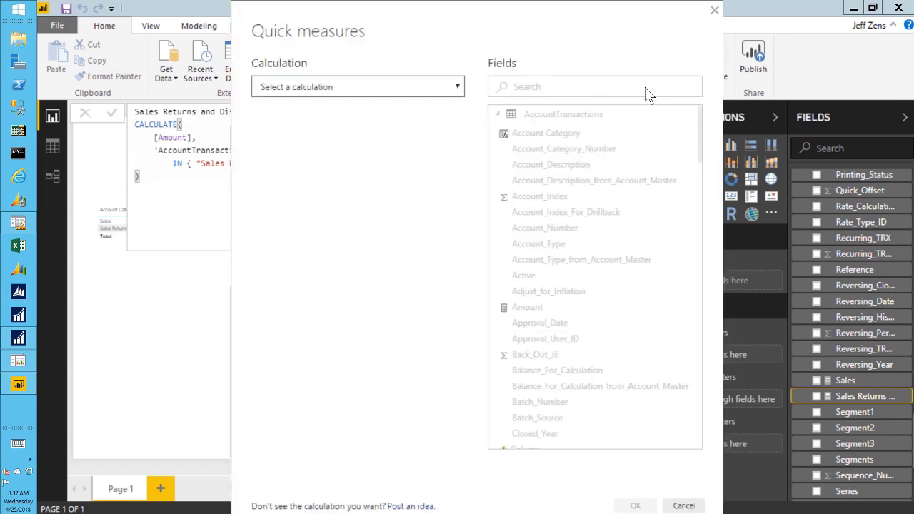
click(404, 89)
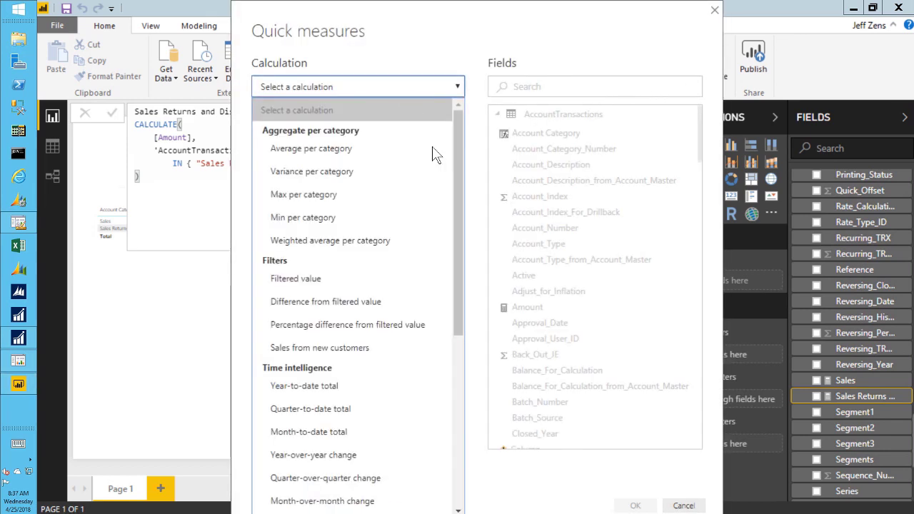
drag(457, 180, 470, 353)
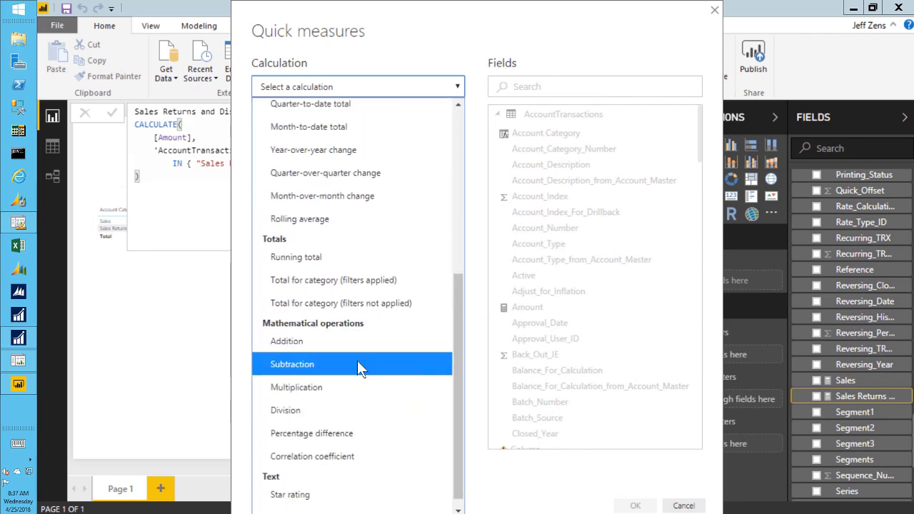
click(357, 362)
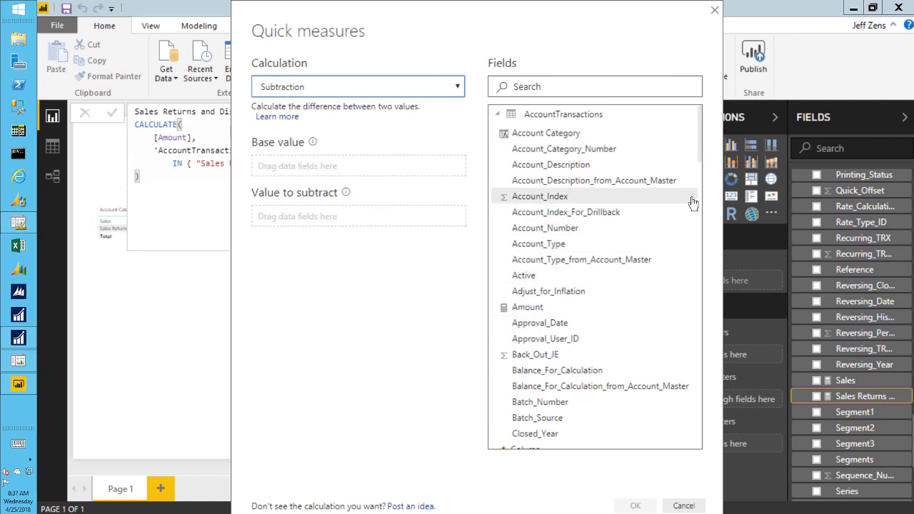
drag(703, 146, 699, 407)
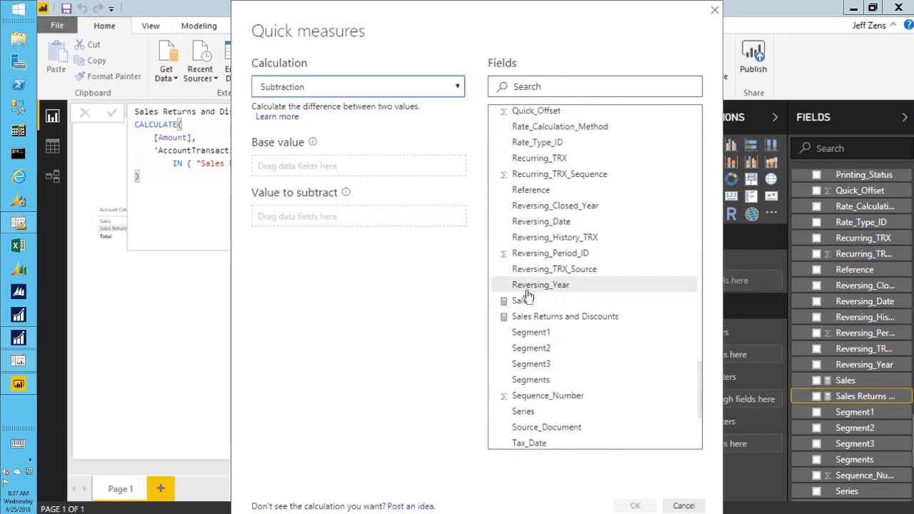
drag(528, 304, 313, 168)
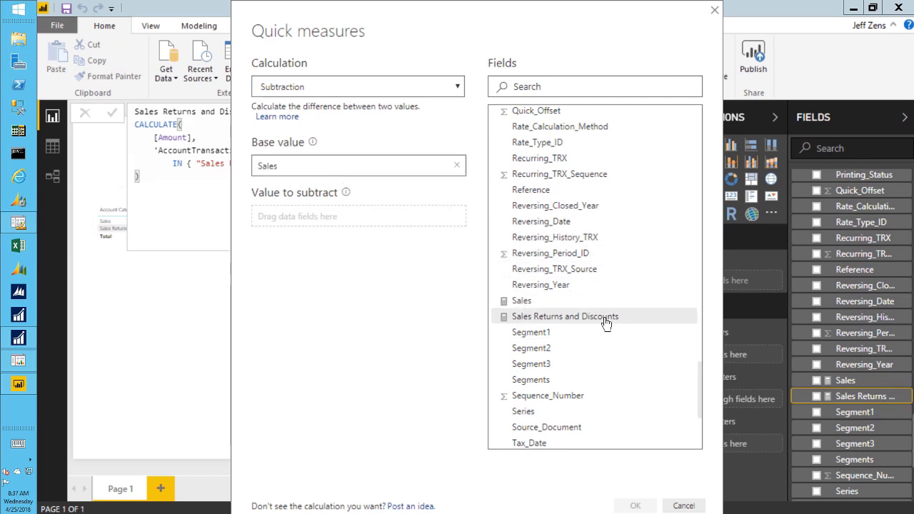
drag(603, 319, 365, 217)
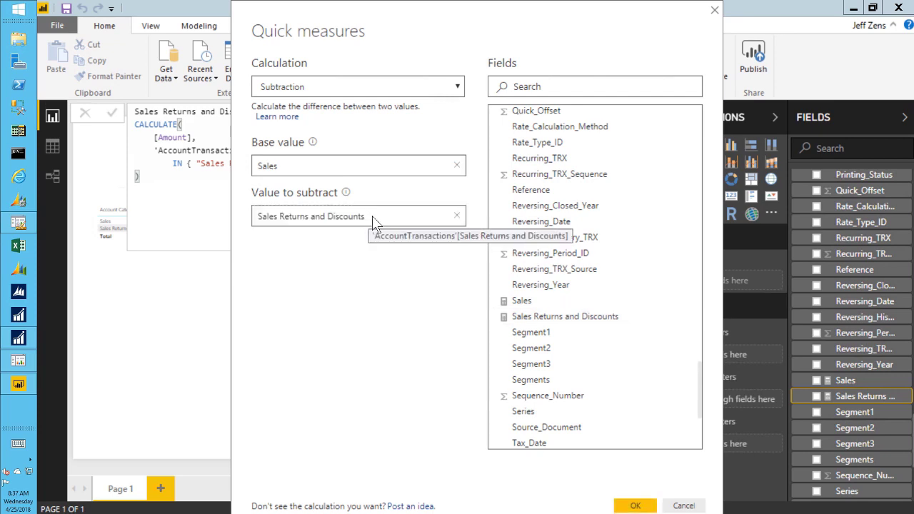
click(633, 506)
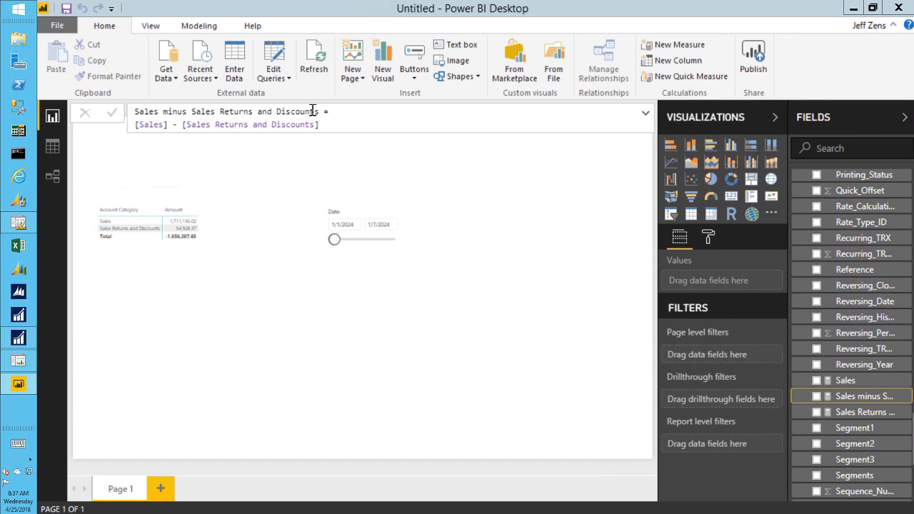
Rename the new subtraction measure as Total in its formula and close the formula editor.
drag(318, 111, 132, 112)
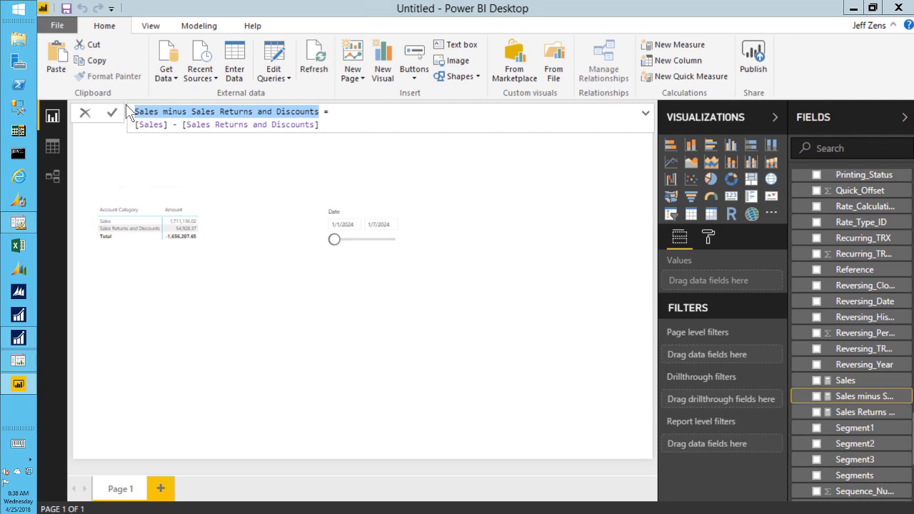
text(Total)
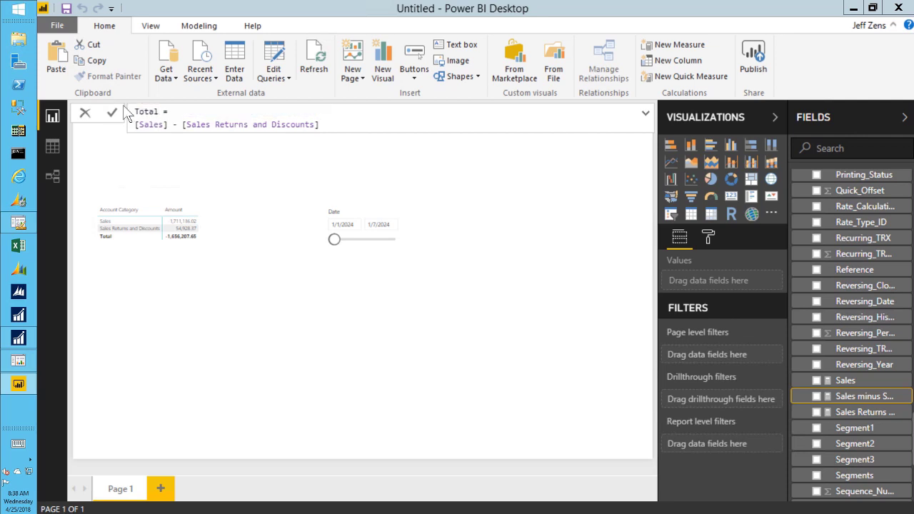
click(115, 111)
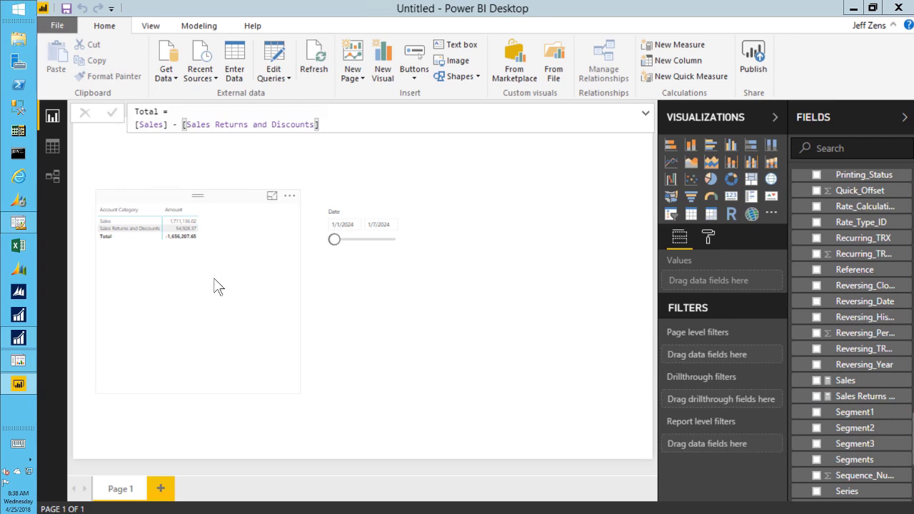
click(266, 263)
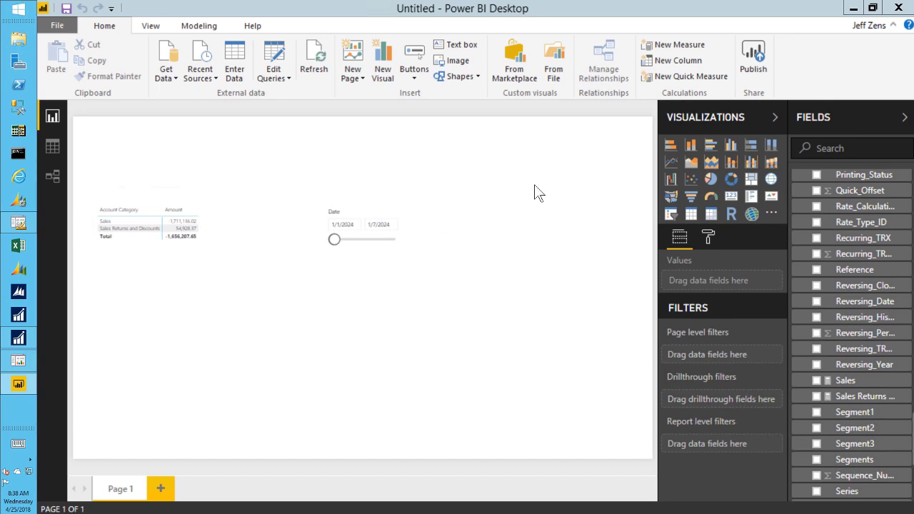
Create a Division quick measure with Sales as numerator and Total as denominator.
click(686, 77)
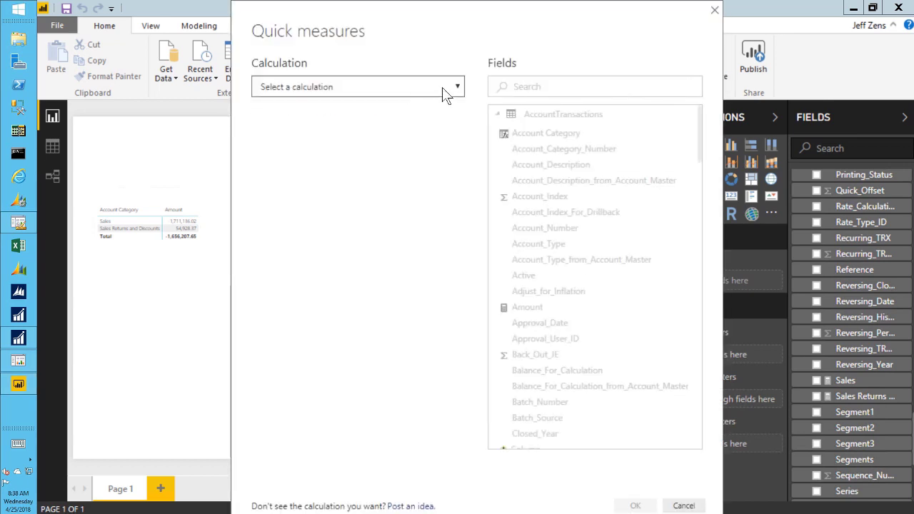
click(444, 89)
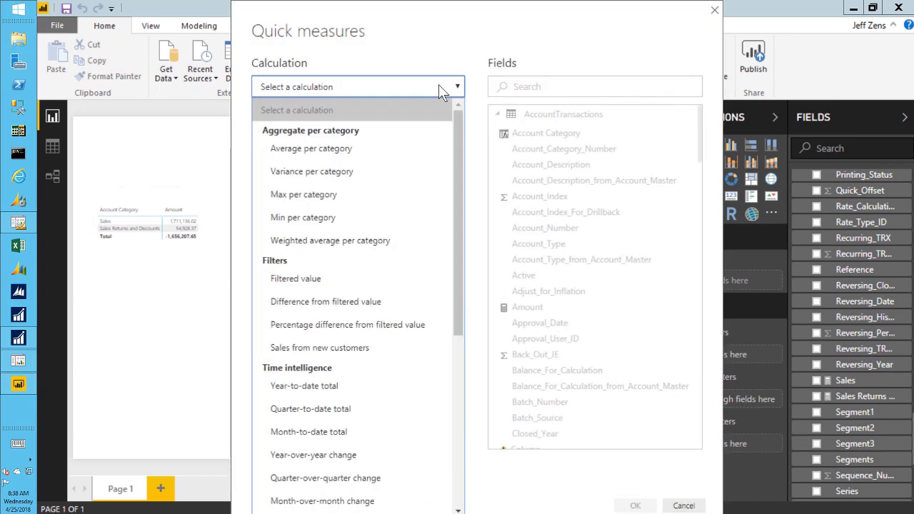
drag(455, 156, 458, 334)
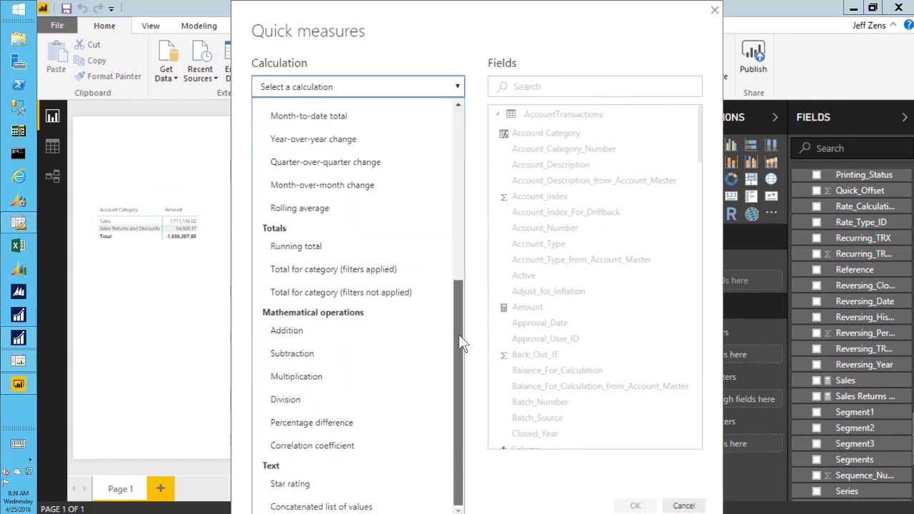
click(308, 401)
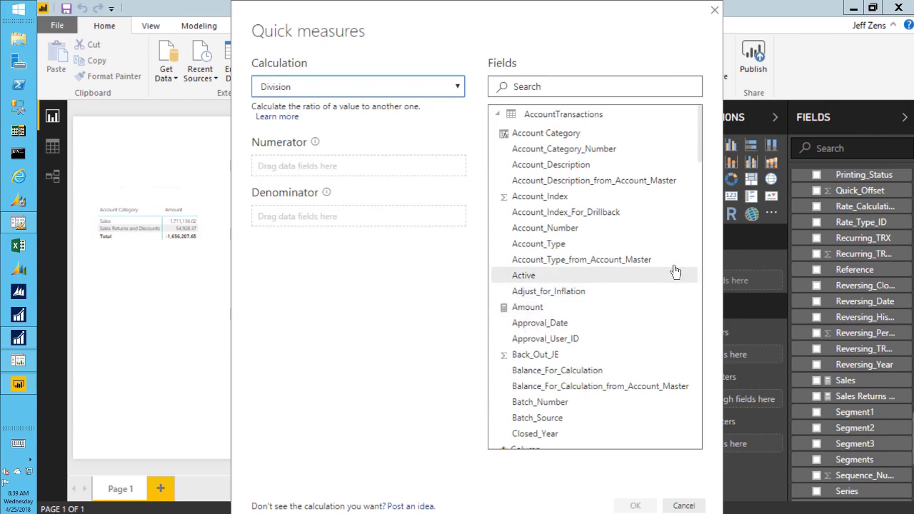
scroll(702, 174, down, 1)
drag(698, 166, 689, 408)
drag(530, 295, 327, 168)
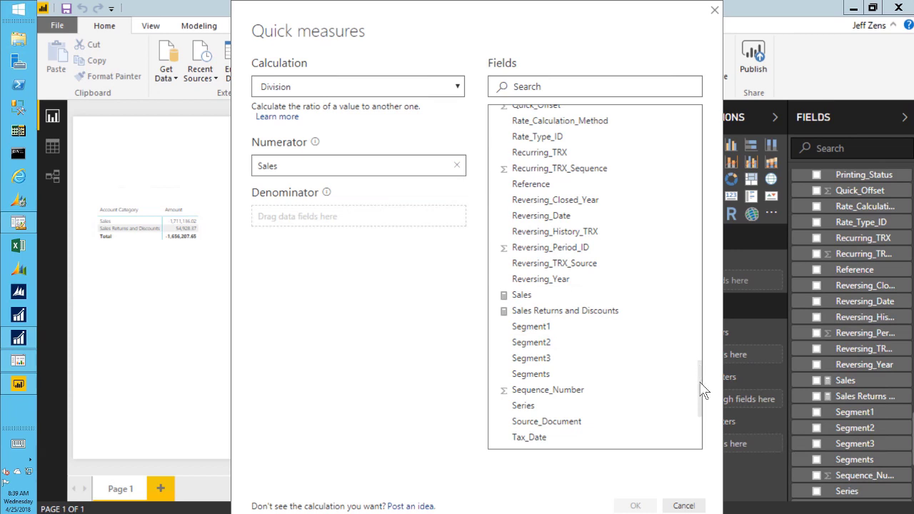
drag(700, 401, 697, 416)
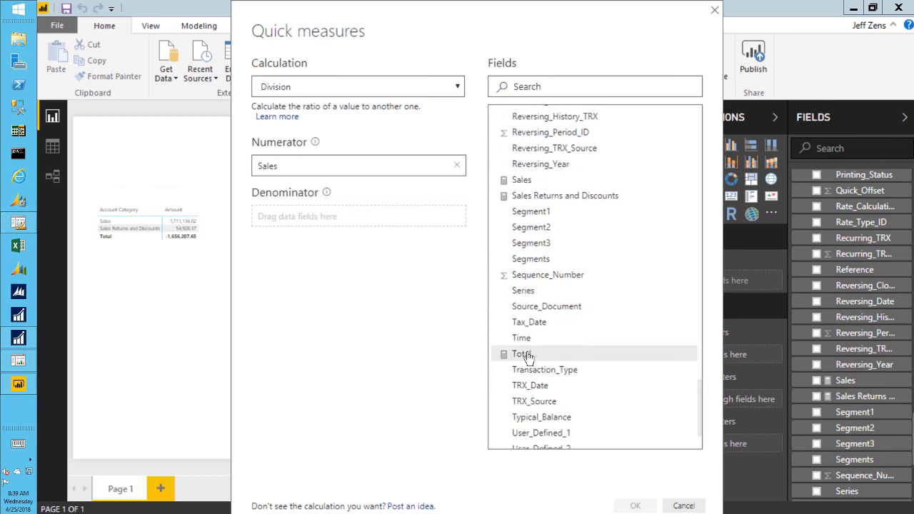
drag(524, 355, 322, 223)
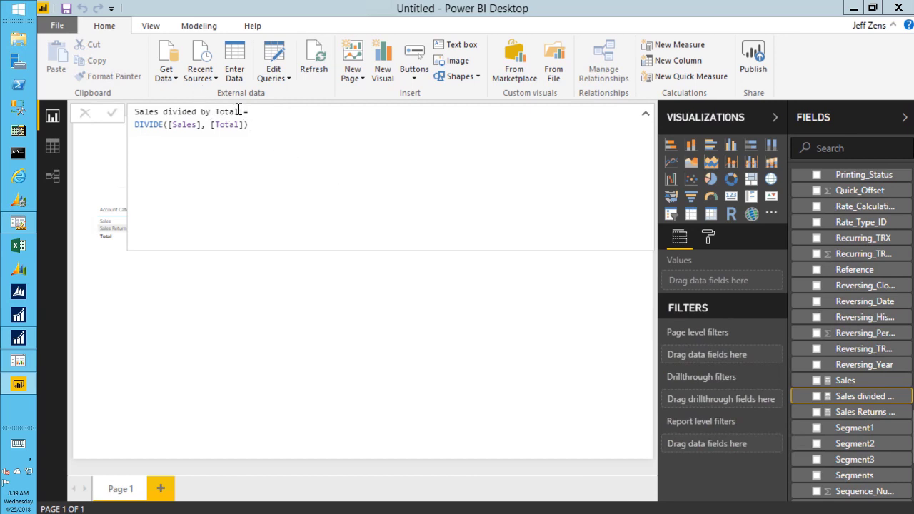
Rename the new division measure as Percent of Sales in its formula.
drag(240, 112, 131, 112)
text(S)
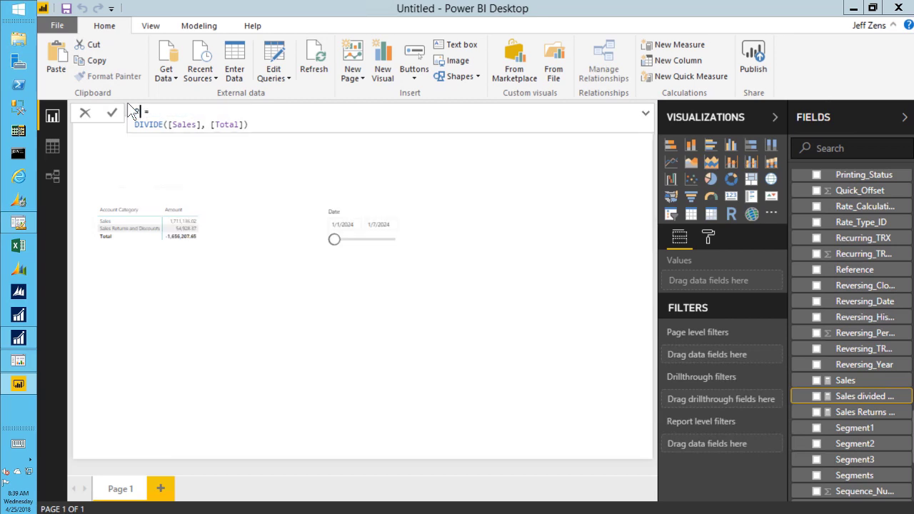
text(ercent of Sales)
click(110, 111)
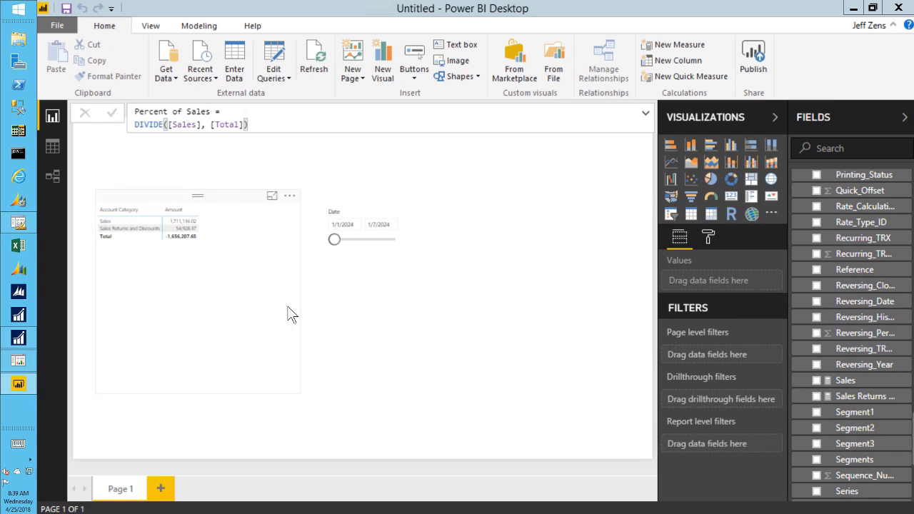
Add the Percent of Sales measure to the values of the Account Category matrix.
click(154, 193)
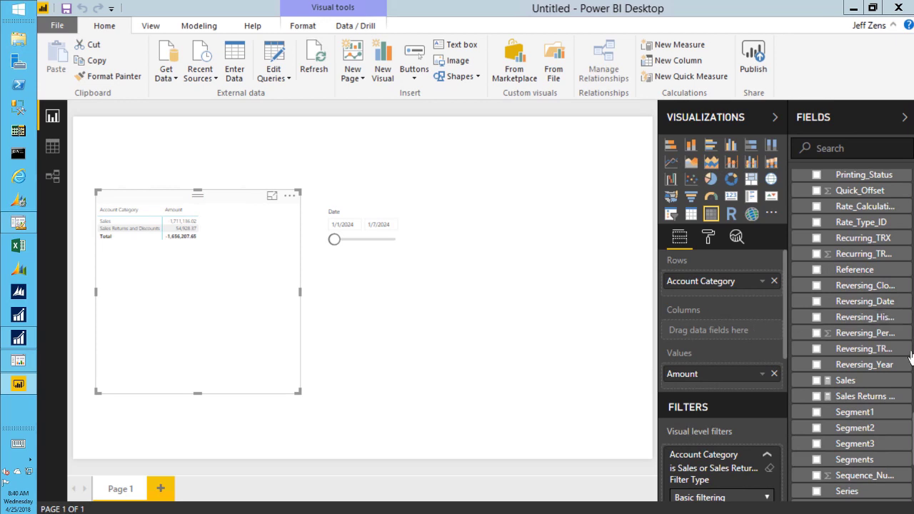
scroll(885, 444, up, 5)
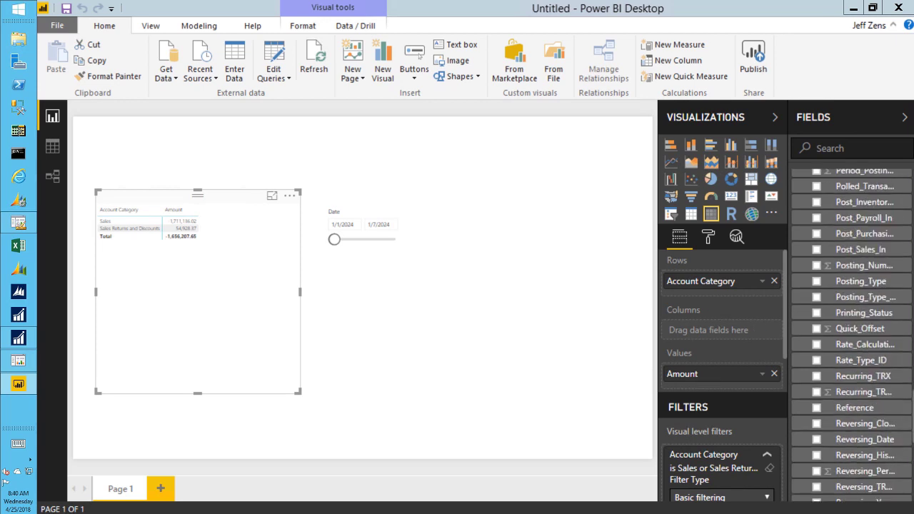
scroll(818, 289, up, 2)
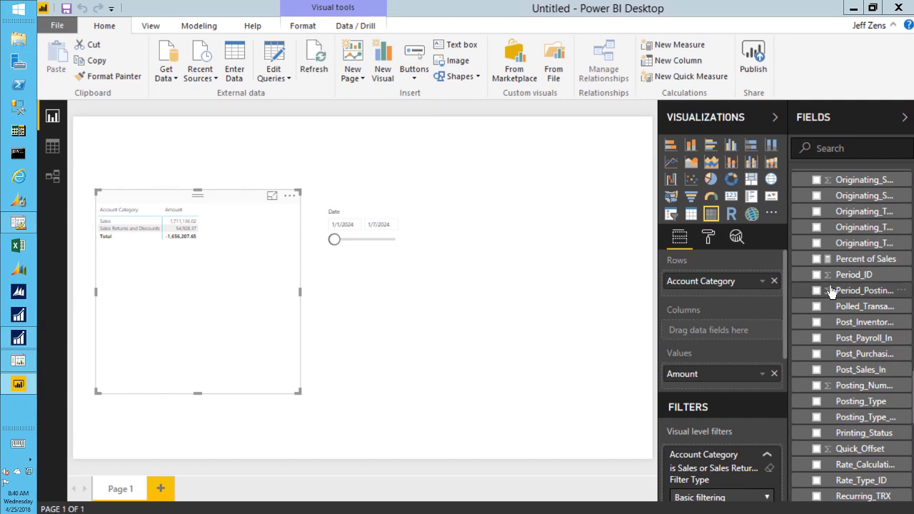
click(817, 260)
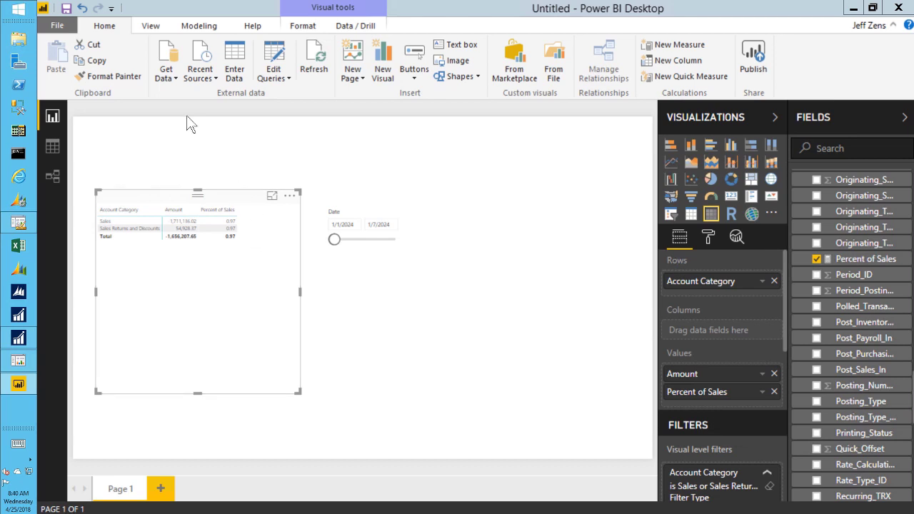
Format the Percent of Sales measure as a percentage.
click(203, 26)
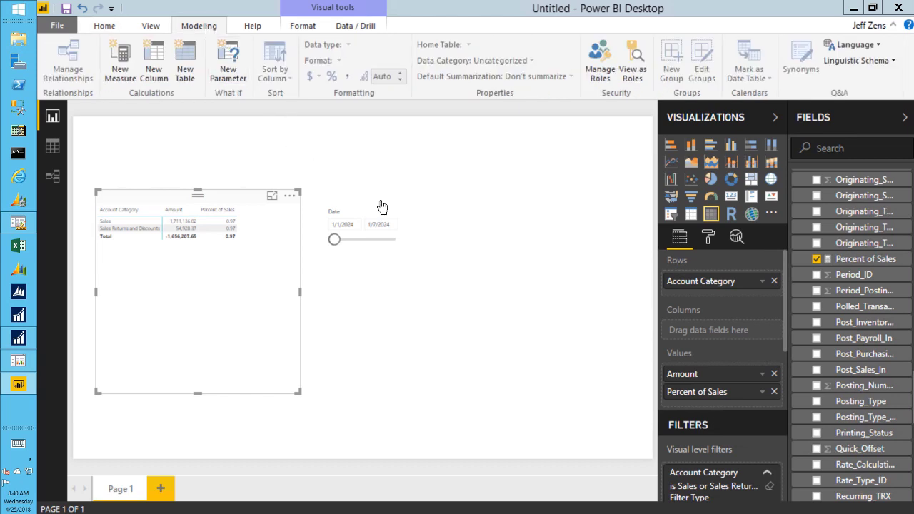
click(853, 260)
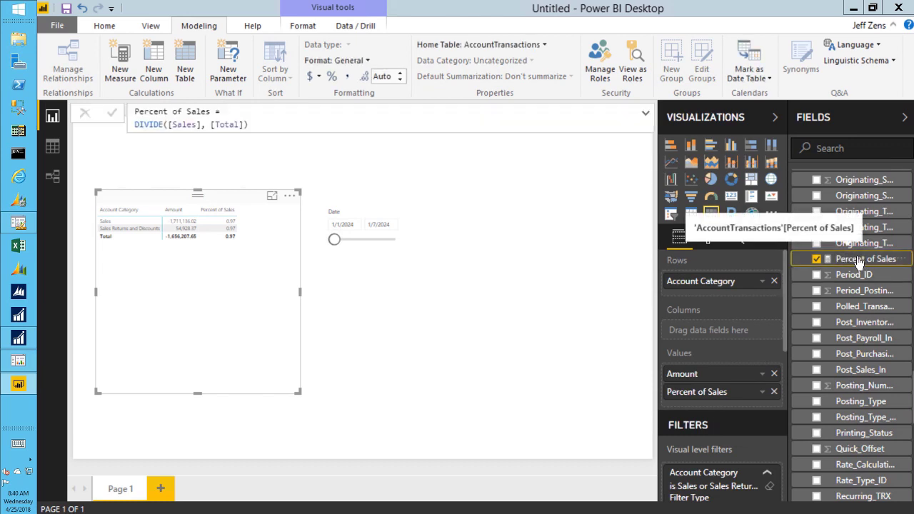
click(334, 77)
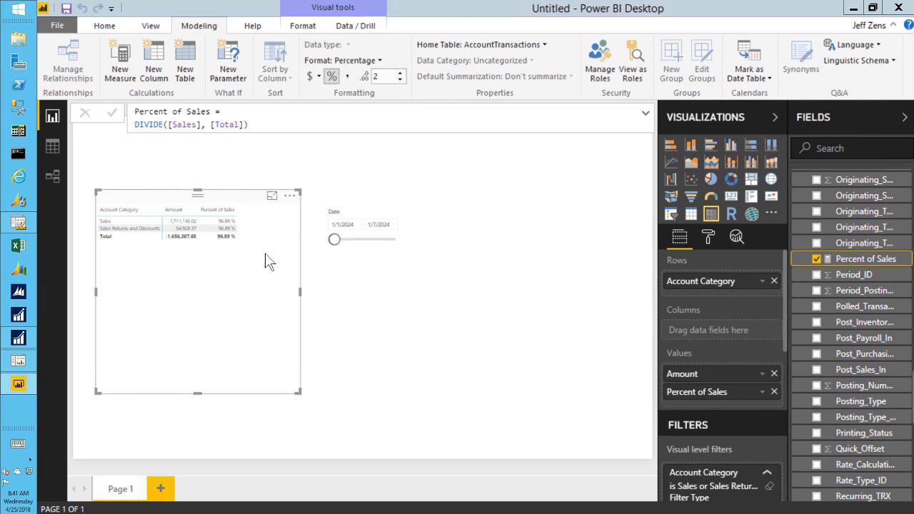
click(346, 293)
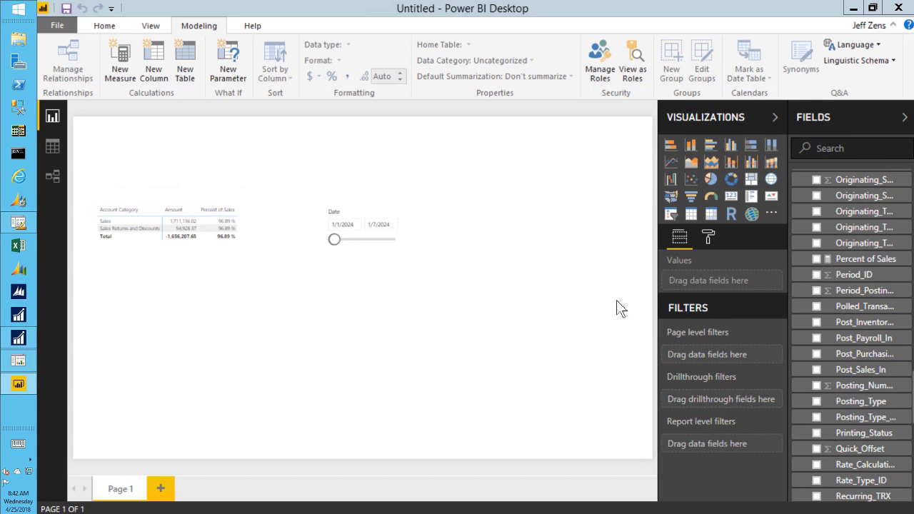
Apply font color scales to Percent of Sales in the matrix, with white for both the lowest and highest values.
click(219, 197)
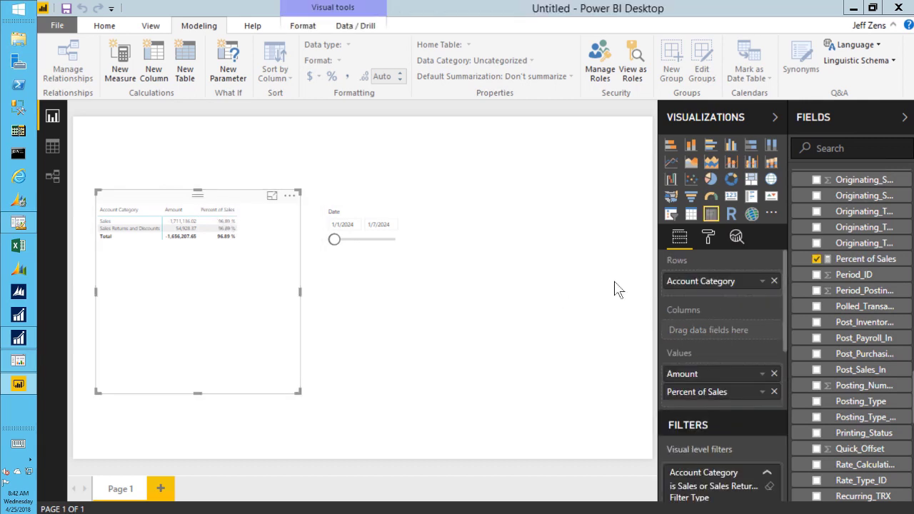
right_click(720, 391)
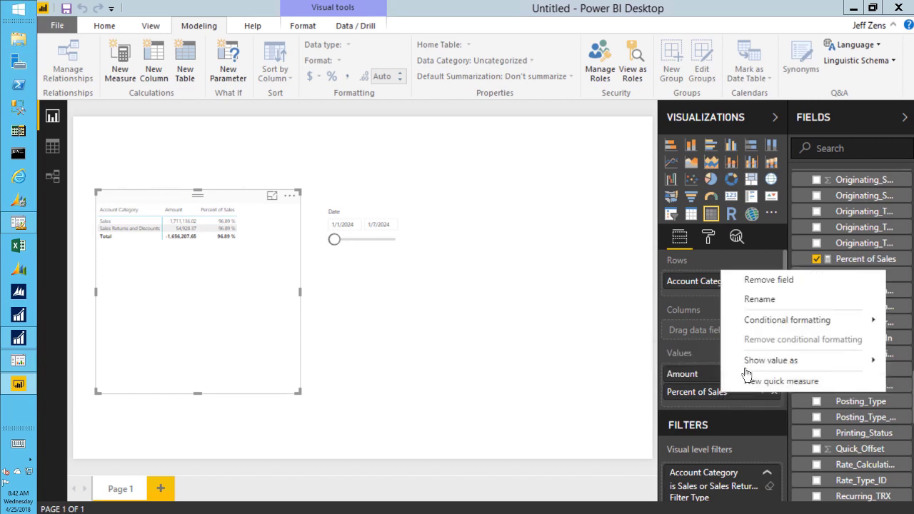
mouse_move(796, 330)
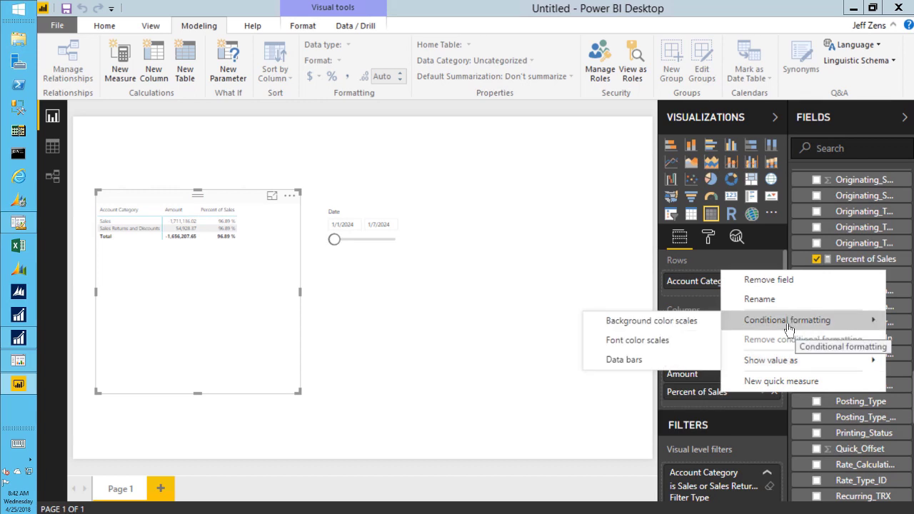
click(672, 348)
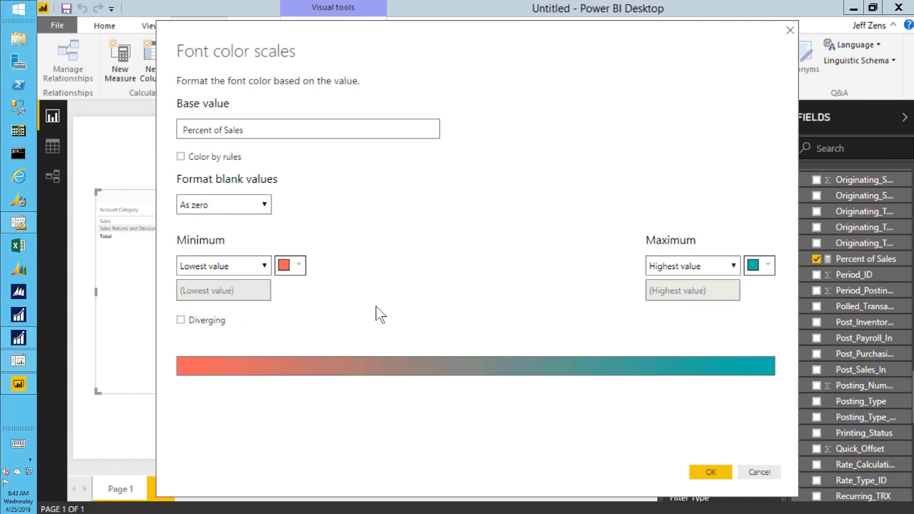
click(285, 269)
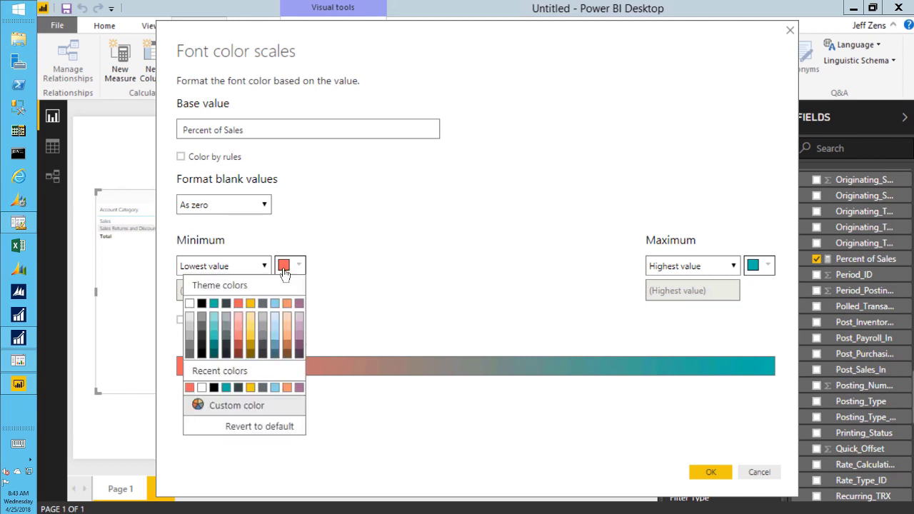
click(188, 304)
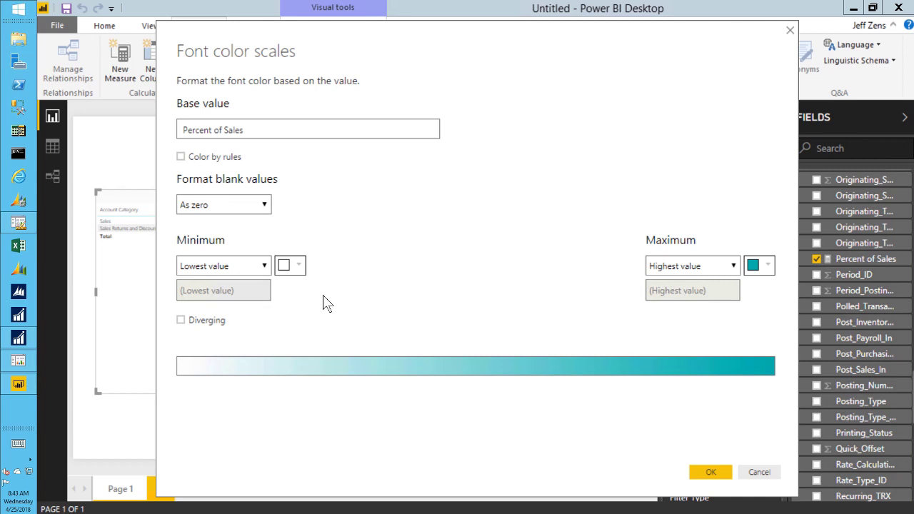
click(762, 269)
click(659, 306)
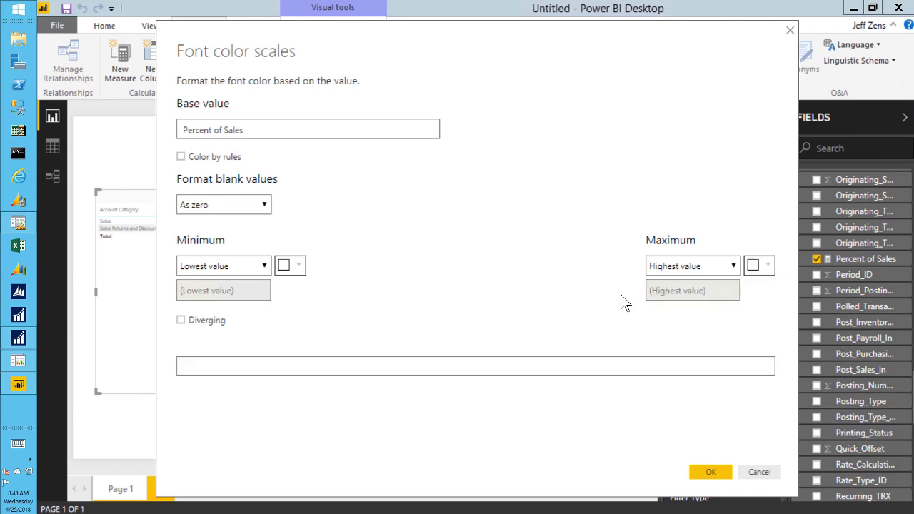
click(711, 472)
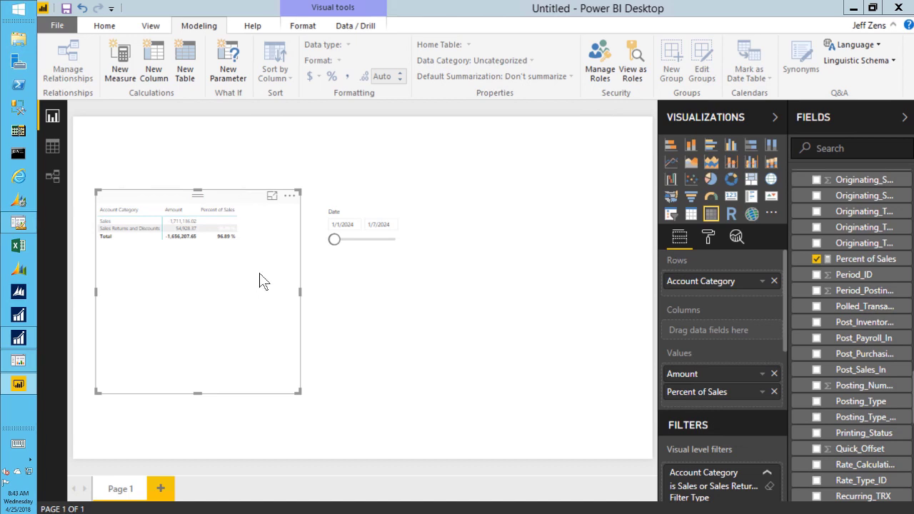
Set the Account Category matrix style to Minimal and deselect the matrix.
click(709, 243)
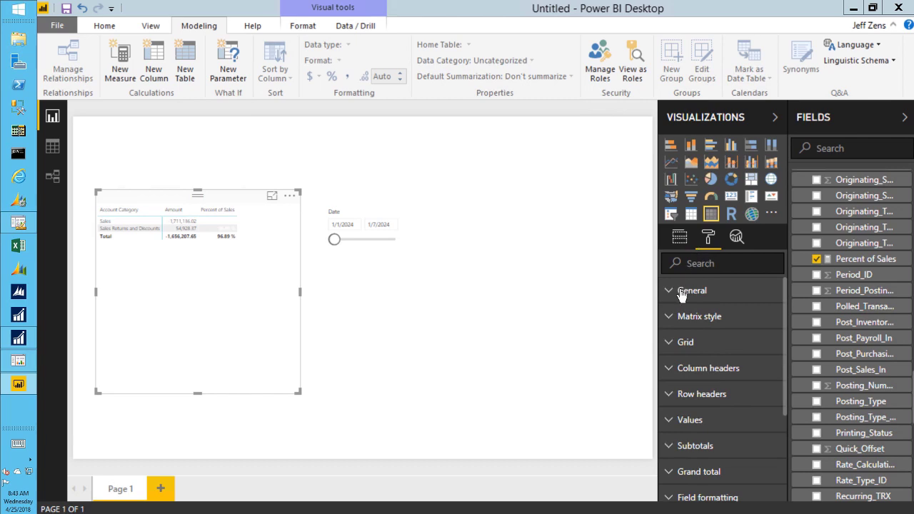
click(718, 320)
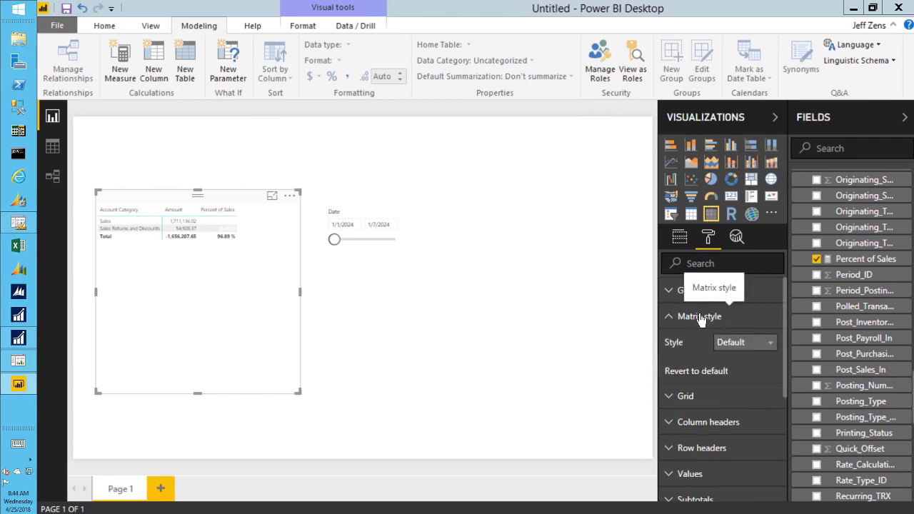
click(739, 344)
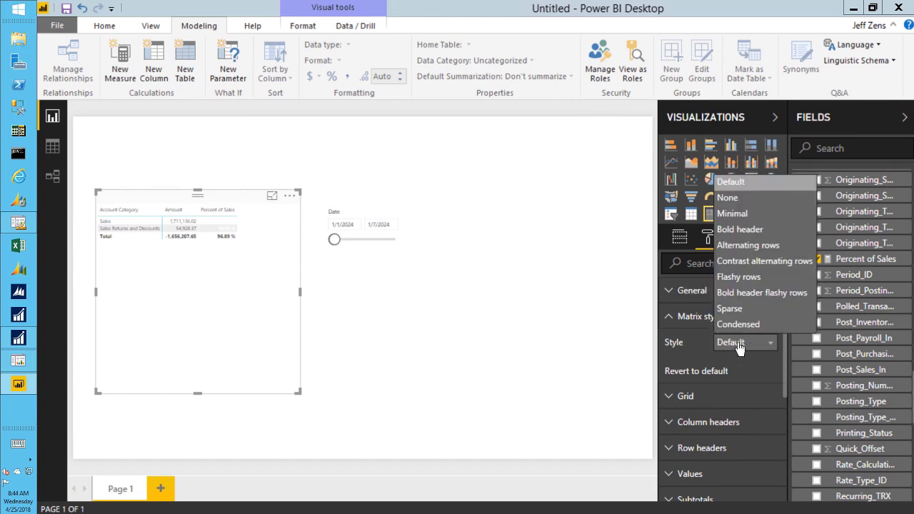
click(746, 214)
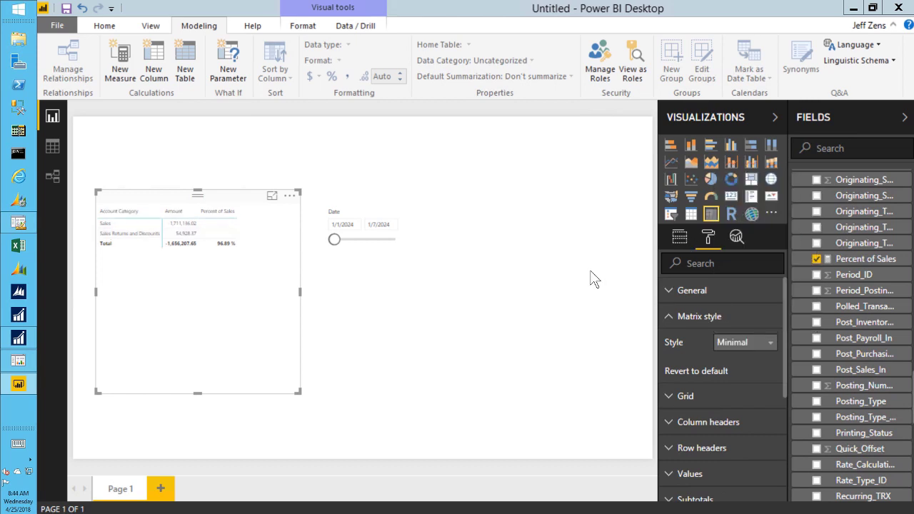
click(418, 291)
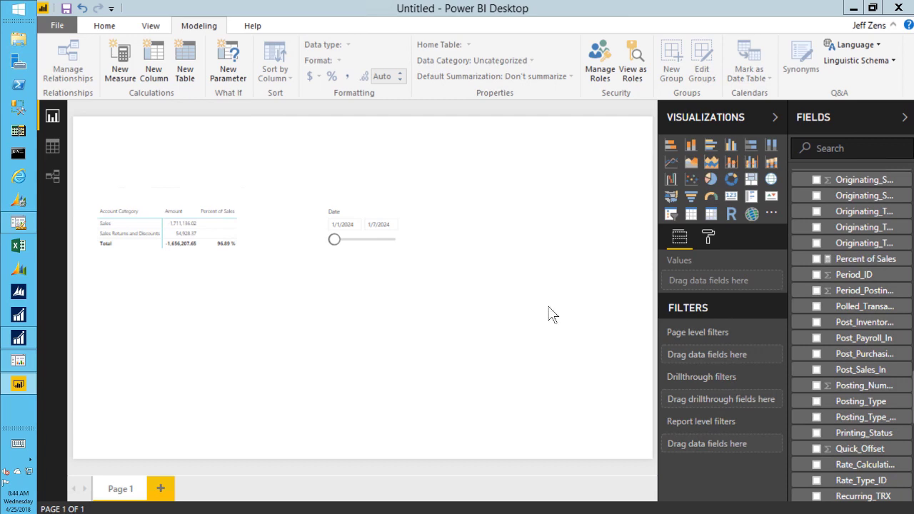
Format the Amount measure as currency using $ English (United States).
scroll(851, 336, up, 20)
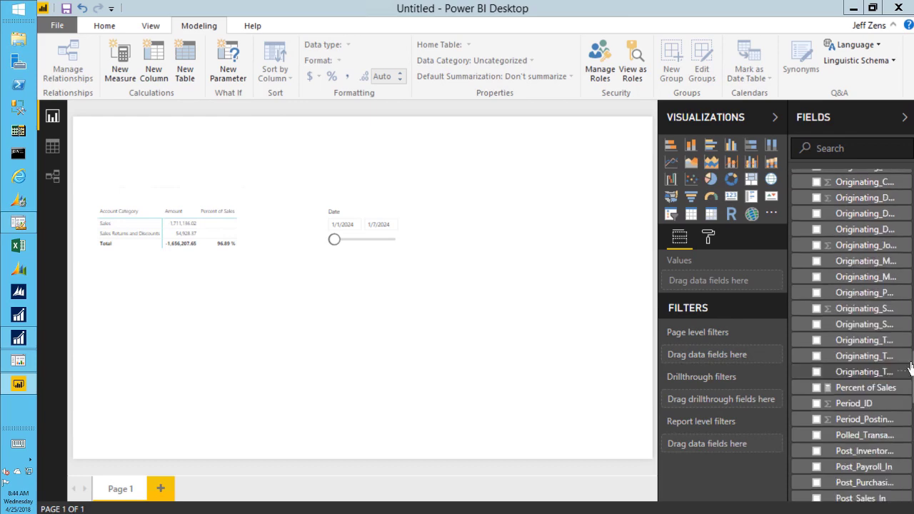
scroll(851, 335, up, 3)
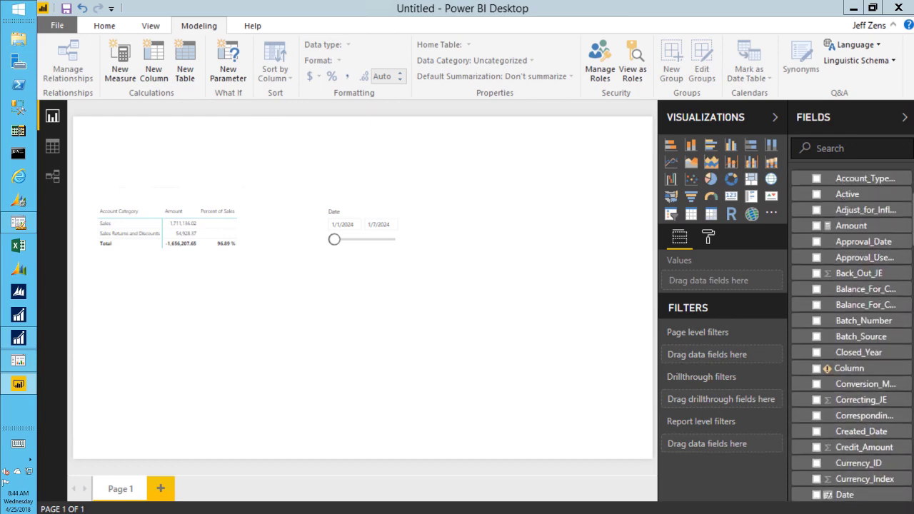
click(859, 240)
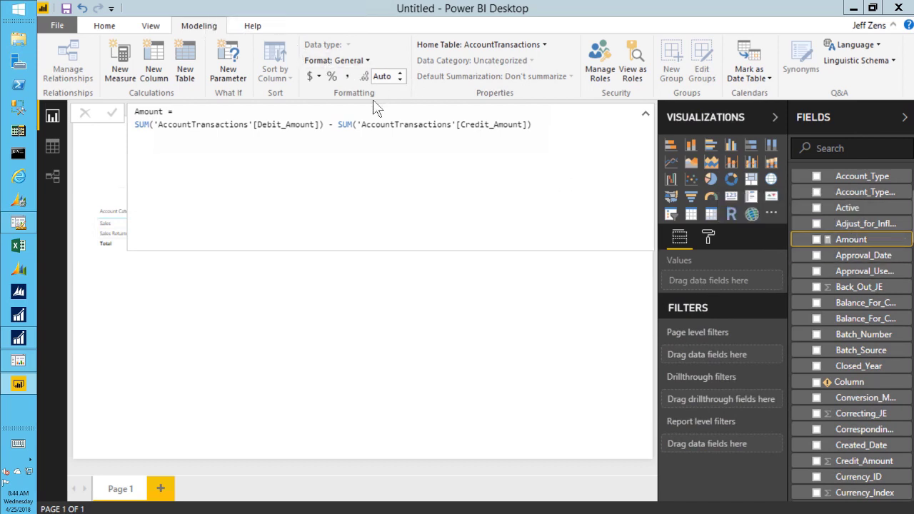
click(319, 76)
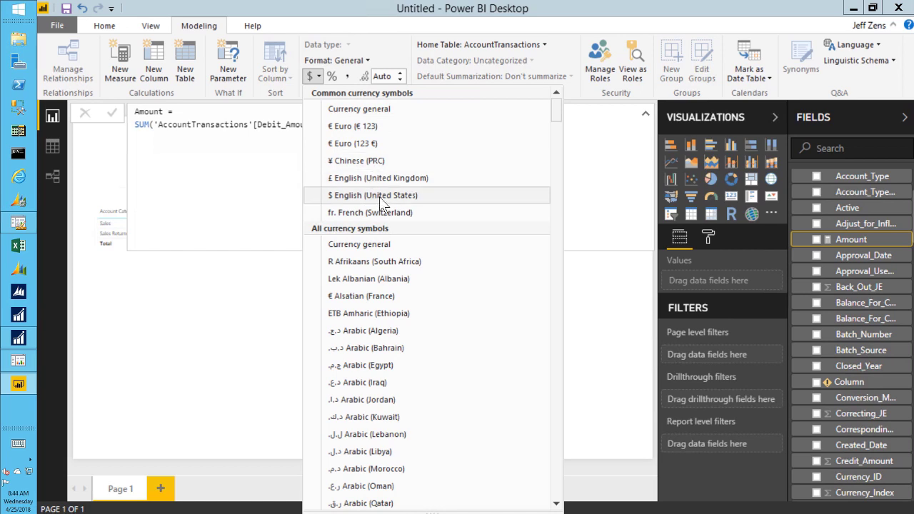
click(382, 196)
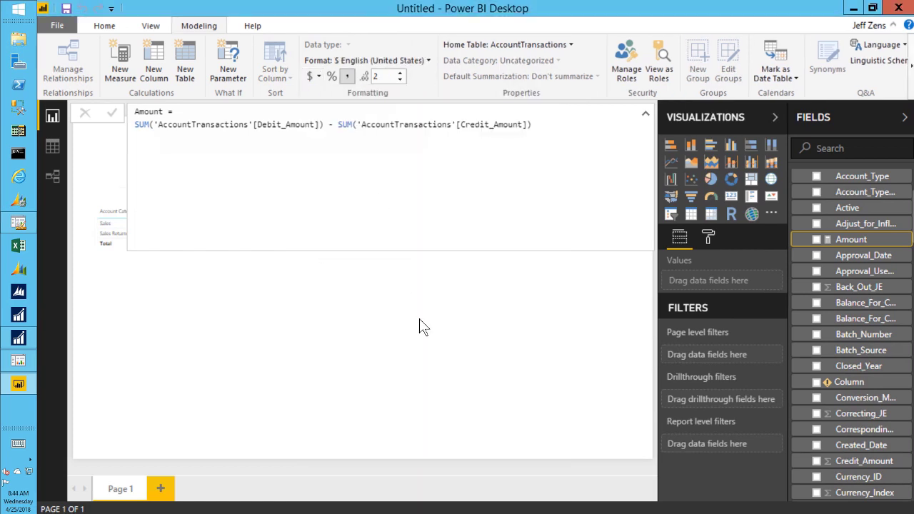
click(454, 352)
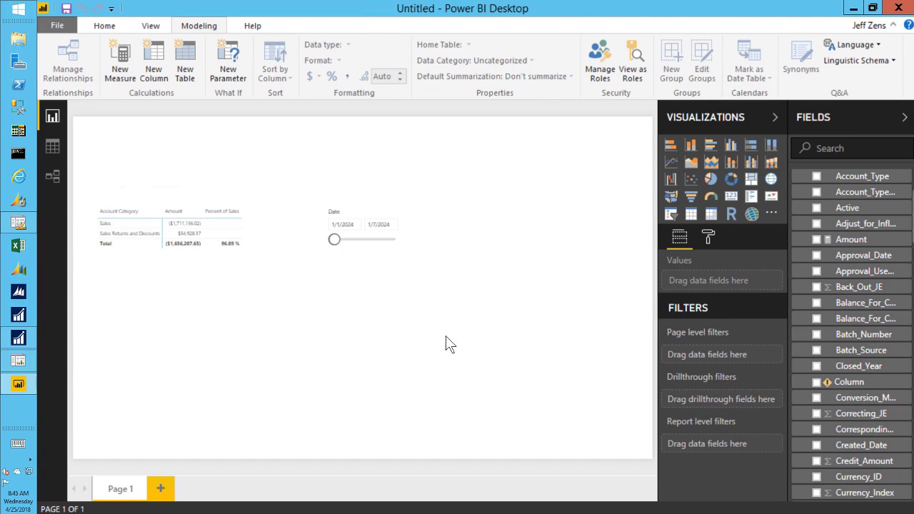
Insert a text box on the report page containing the title Sales Report.
click(105, 26)
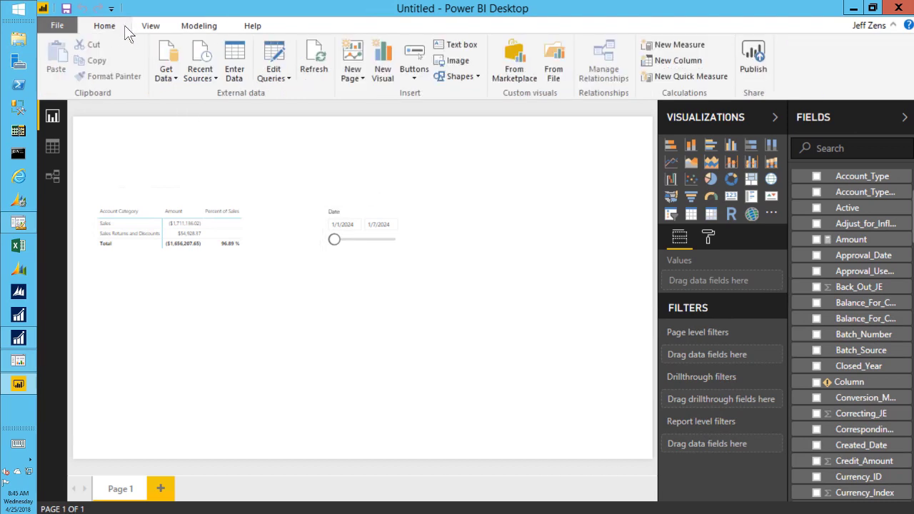
click(469, 48)
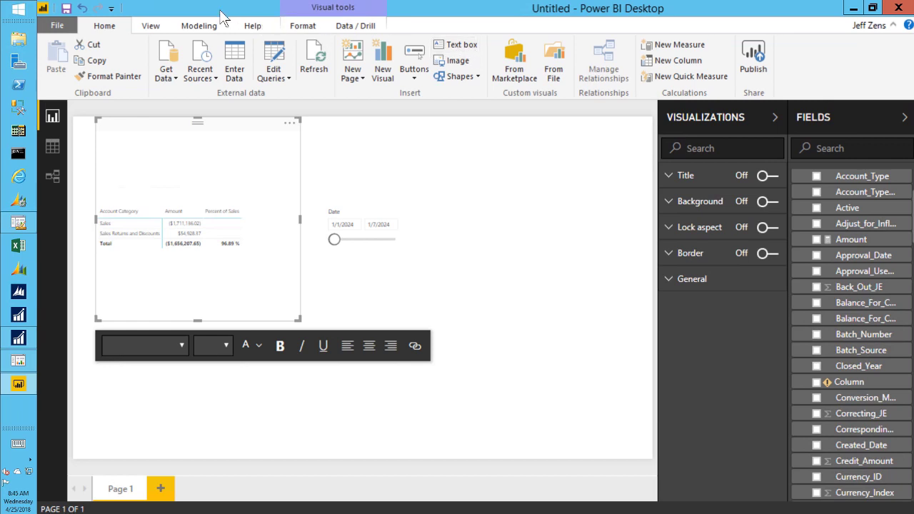
click(197, 159)
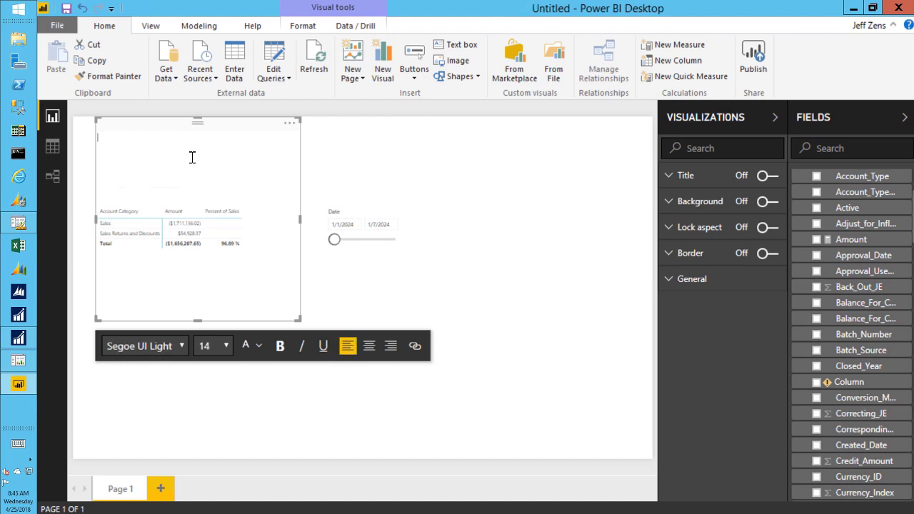
text(Sales Report)
Change the font of the Sales Report title text to Arial.
drag(133, 138, 98, 141)
click(179, 346)
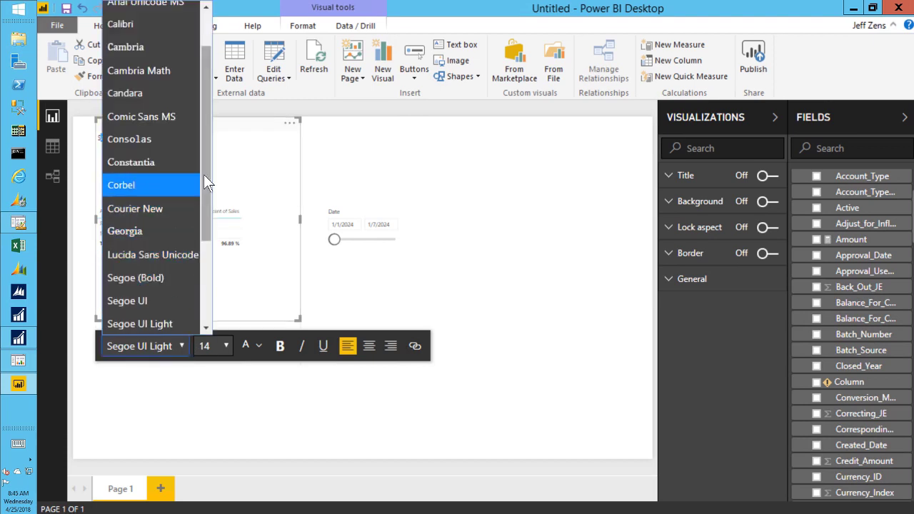
scroll(203, 119, up, 2)
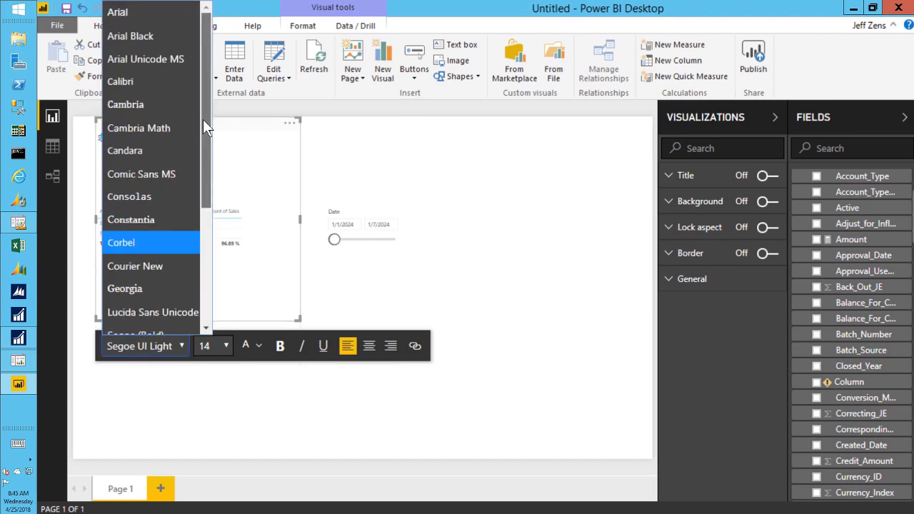
click(130, 14)
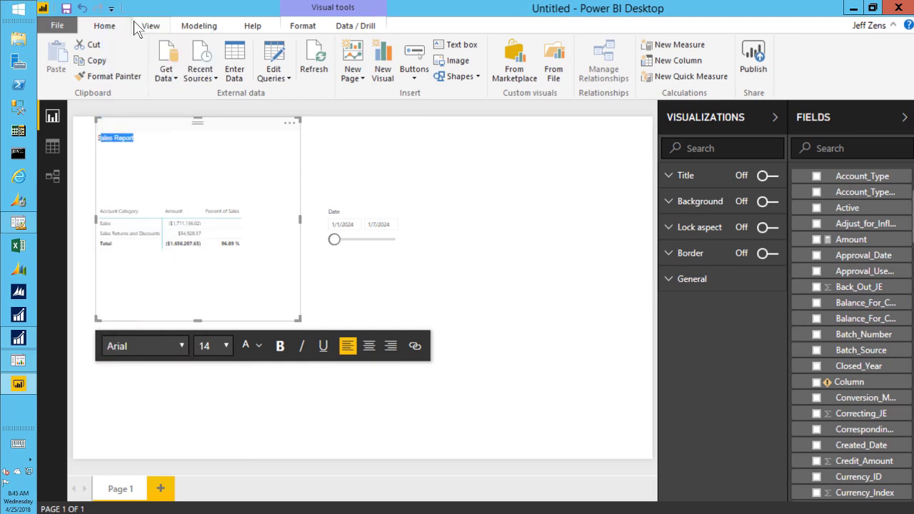
Make the whole Sales Report title bold and set its font size to 18.
drag(153, 140, 95, 136)
click(154, 141)
click(280, 345)
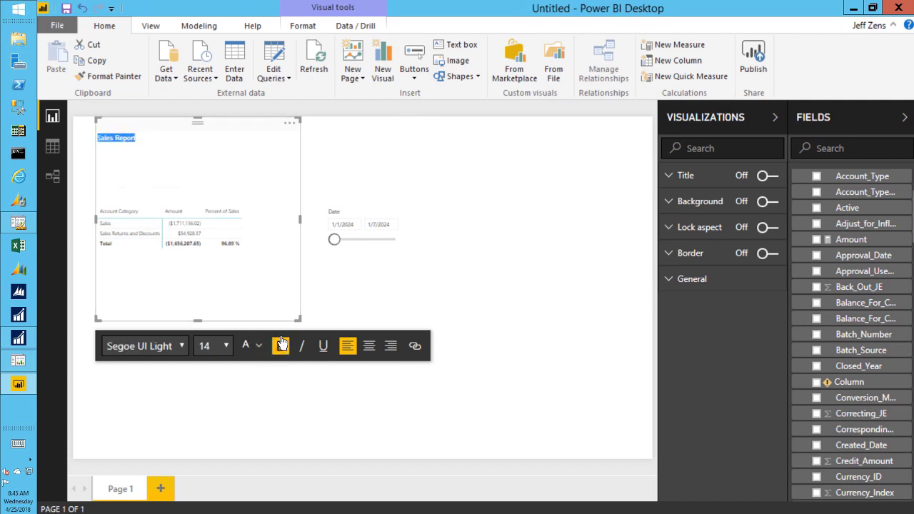
click(225, 346)
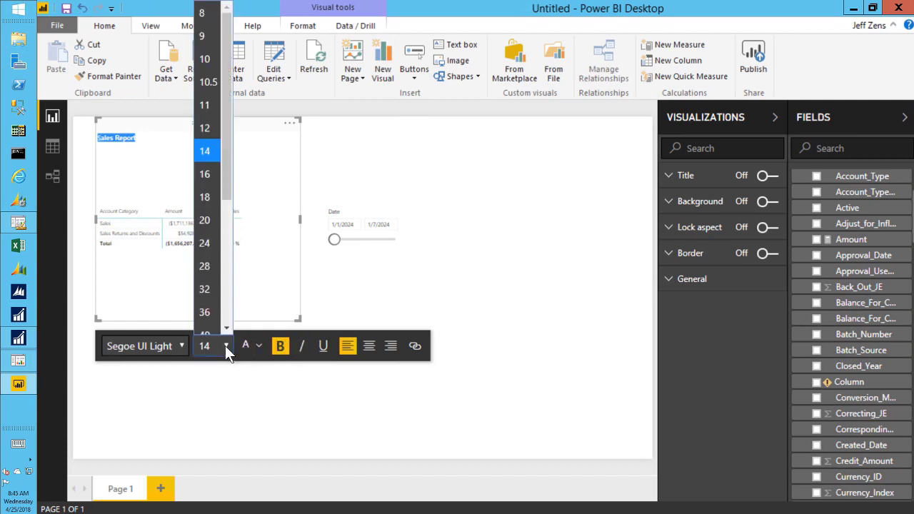
click(207, 205)
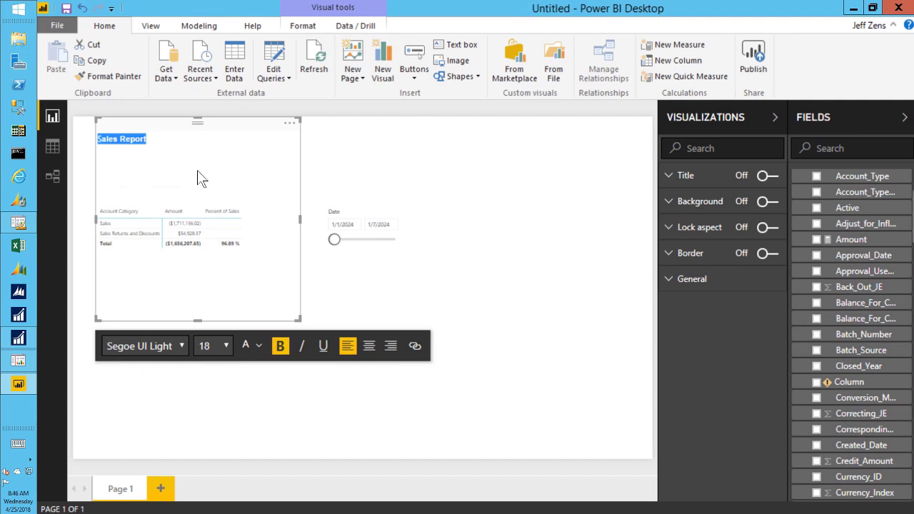
Change the font of the first letter of the Sales Report title to Arial.
click(160, 137)
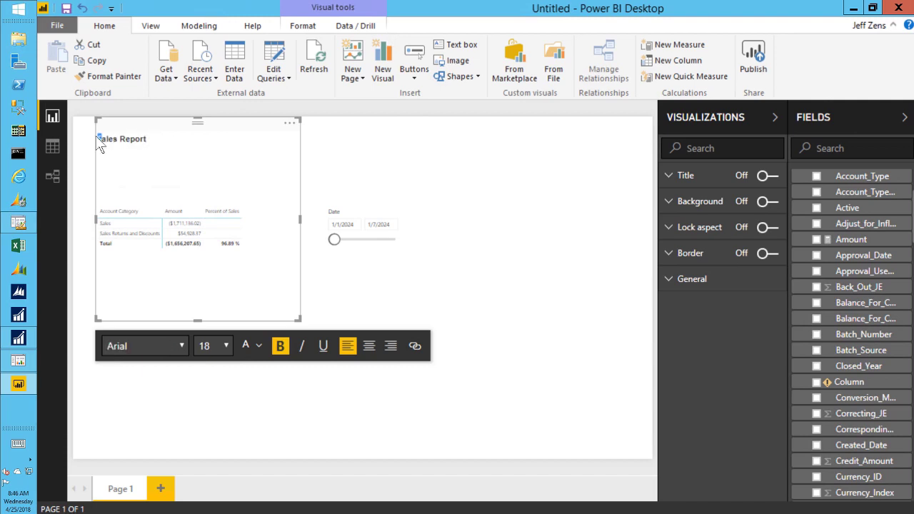
drag(96, 138, 105, 139)
click(182, 346)
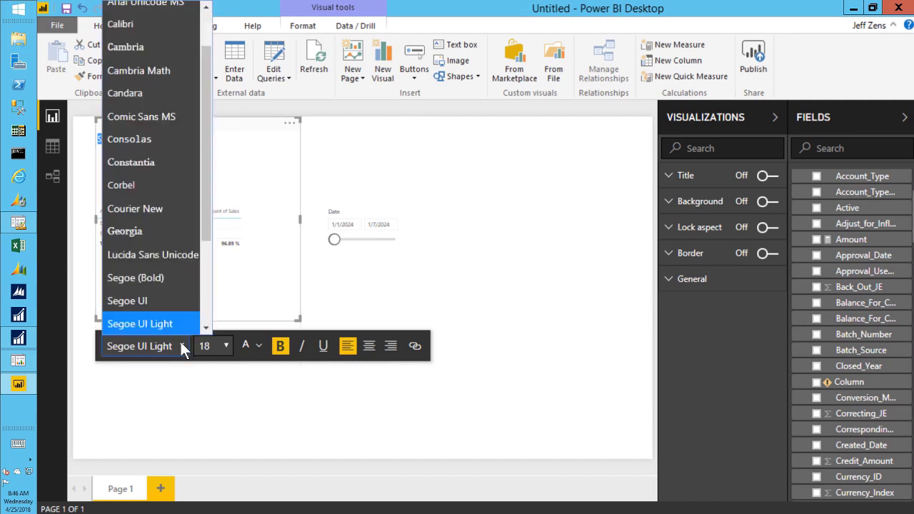
scroll(213, 129, up, 1)
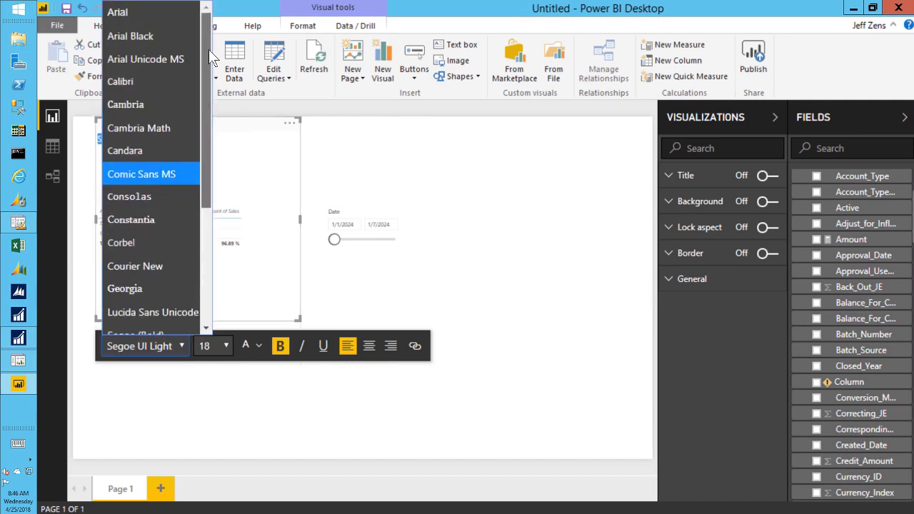
click(136, 13)
click(180, 150)
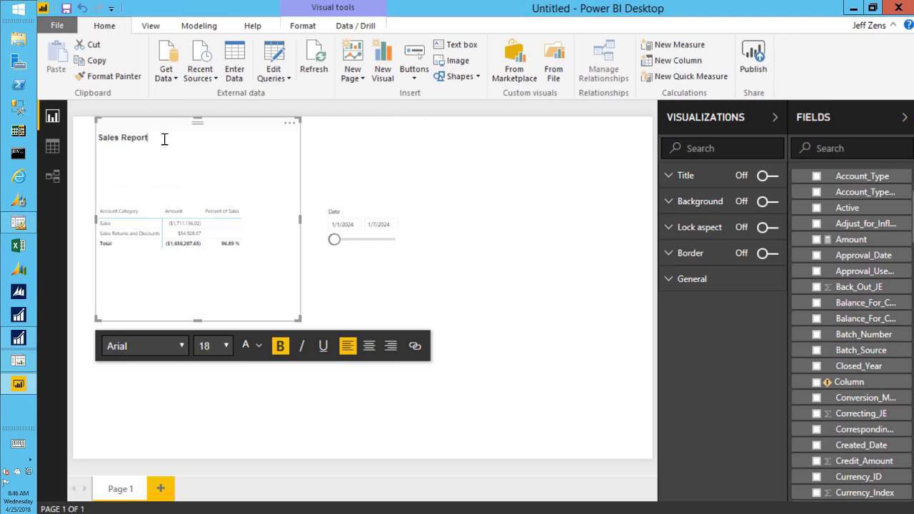
Add the line Fabrikam, Inc. below the Sales Report title, with bold turned off and font size 14.
key(Return)
text(Fabrikam, Inc.)
drag(175, 149, 100, 146)
click(282, 348)
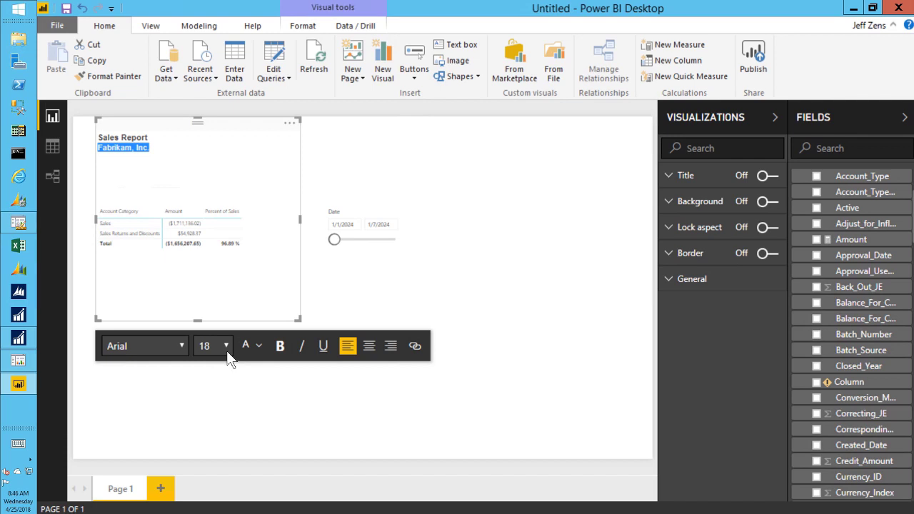
click(224, 348)
click(208, 155)
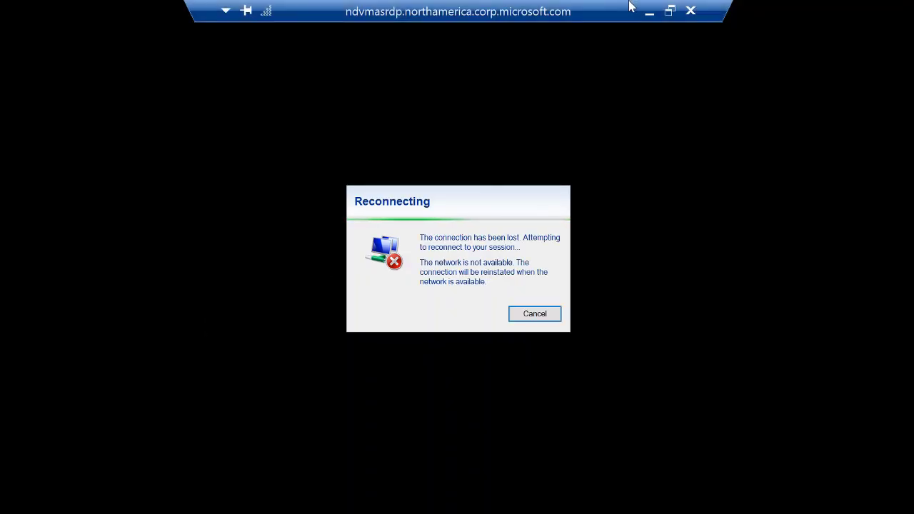
mouse_move(493, 13)
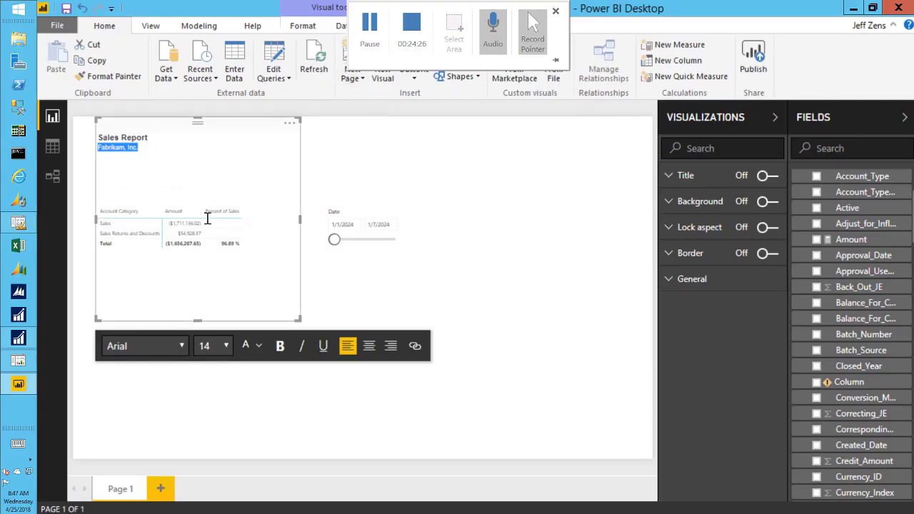
Shorten the title text box so it ends above the matrix and move it down closer to the table.
drag(199, 321, 190, 169)
click(202, 322)
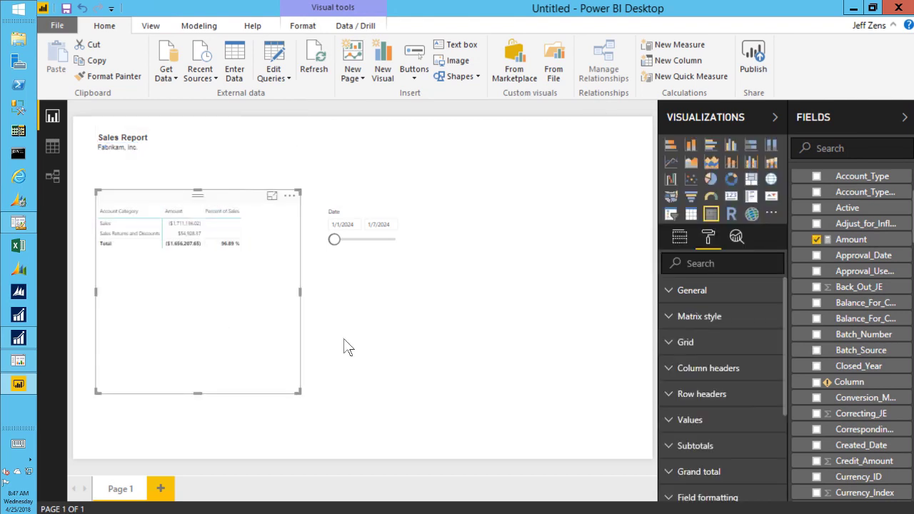
click(400, 335)
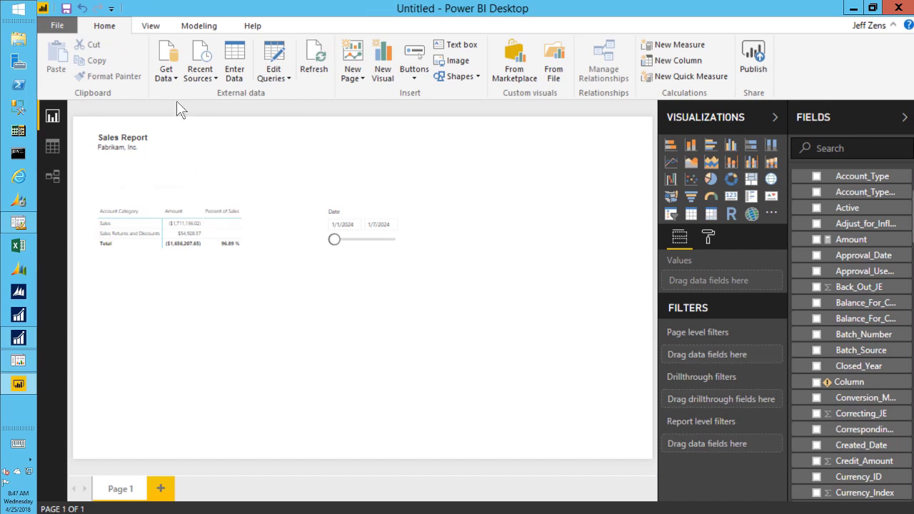
drag(182, 125, 182, 147)
click(400, 330)
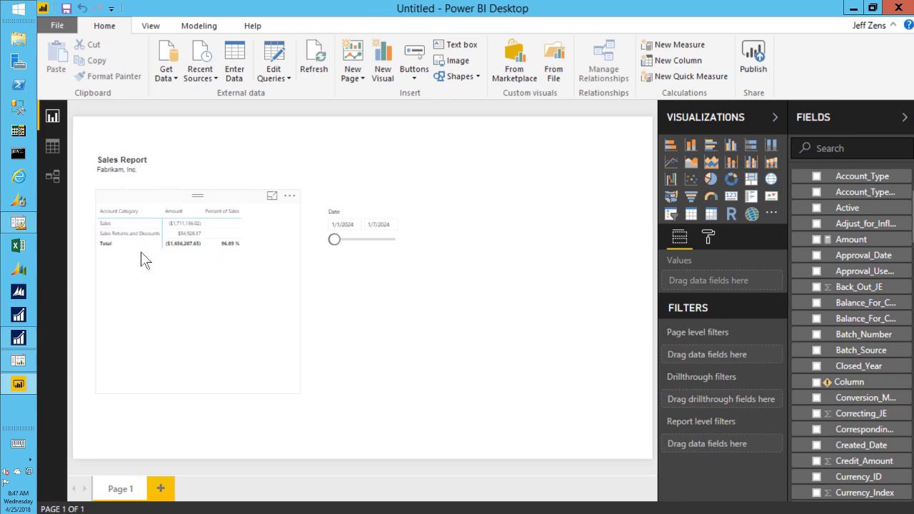
Switch to Management Reporter to examine the Sales - Default row definition's normal balance and Percent of Sales formula, and return to Power BI Desktop.
mouse_move(25, 226)
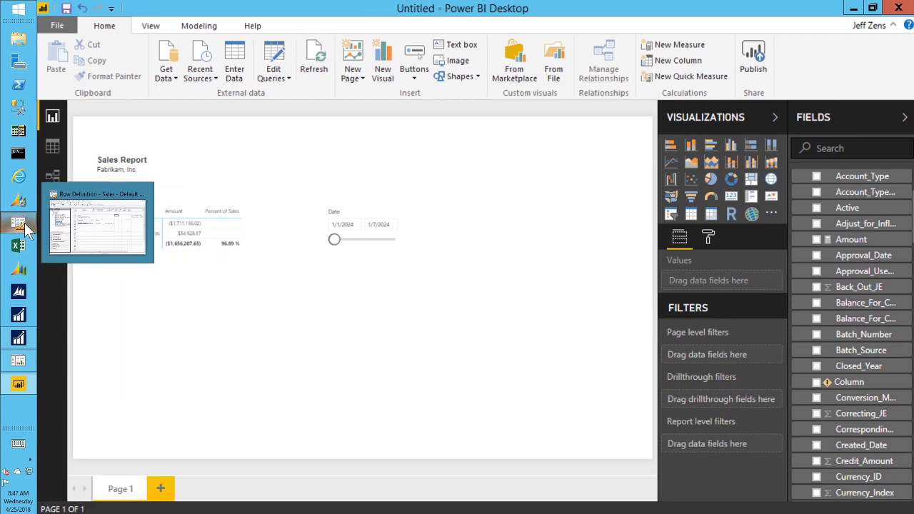
click(93, 225)
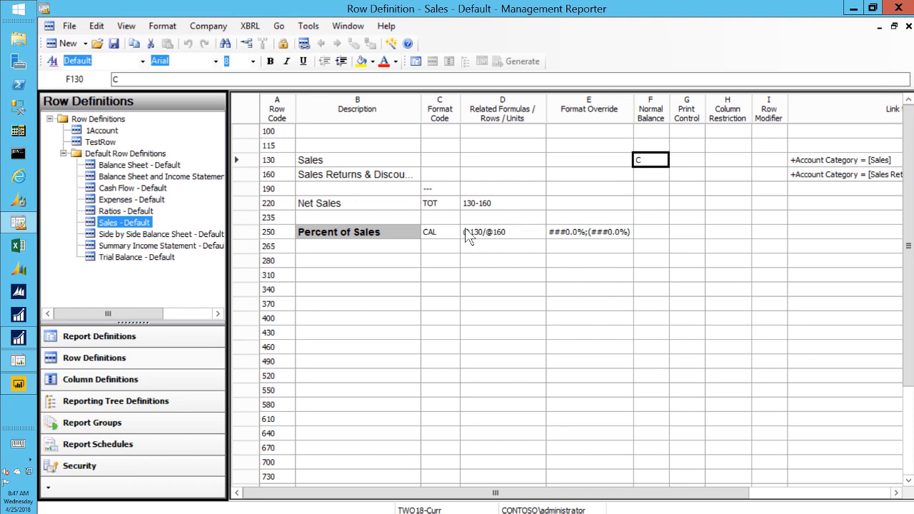
click(18, 384)
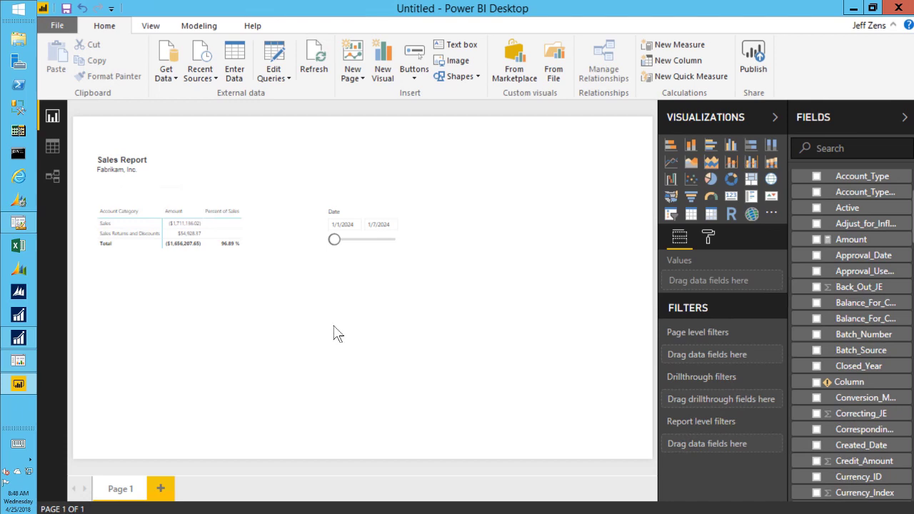
Wrap the Amount measure's debit-minus-credit expression in an IF condition that tests whether it is <0.
click(852, 241)
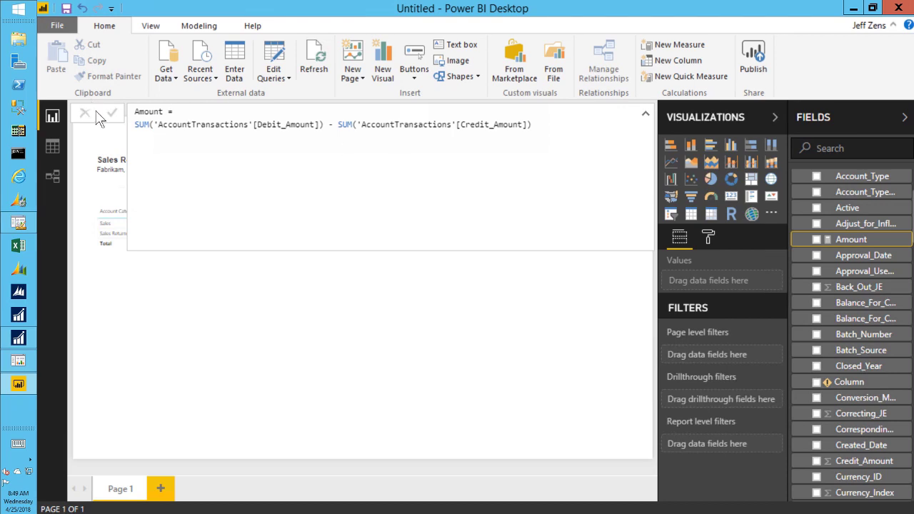
click(135, 127)
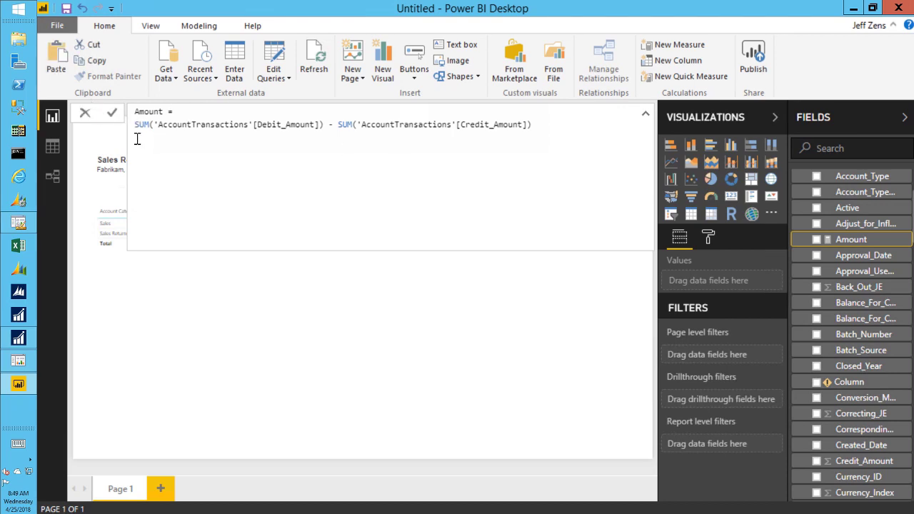
text(IF)
text(()
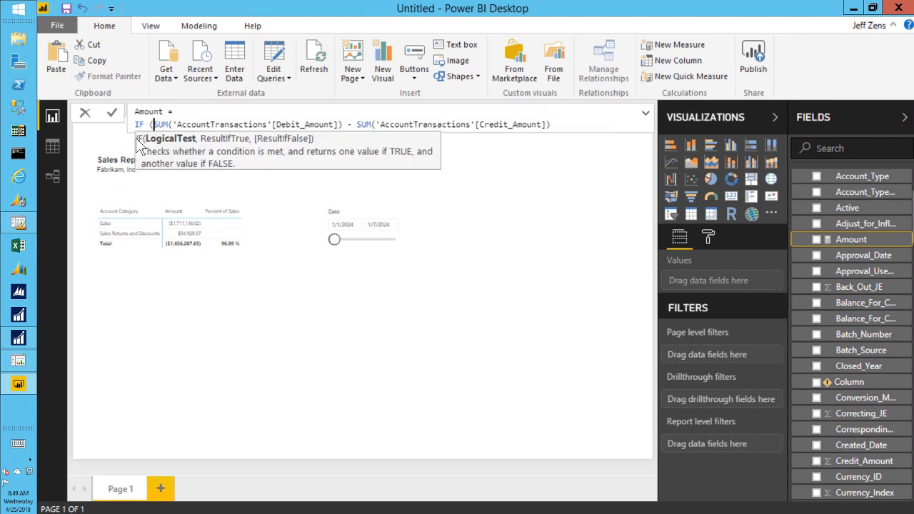
text(()
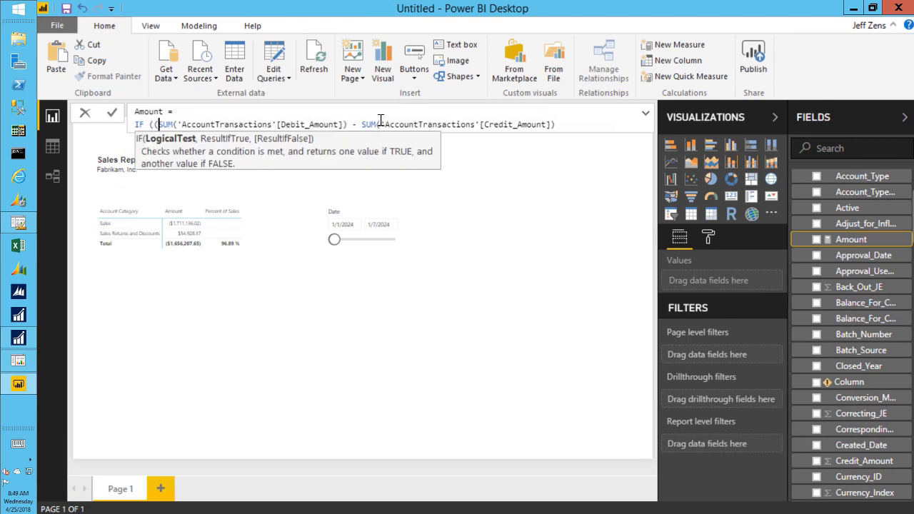
click(562, 125)
text() <0,)
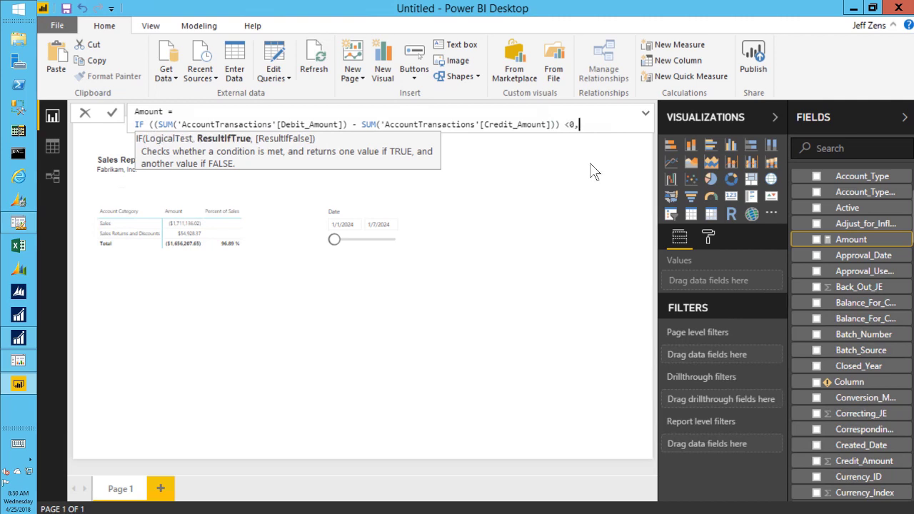
Enter the negated SUM of Debit_Amount minus SUM of Credit_Amount as the IF function's true result in the Amount measure.
text(-(SUM)
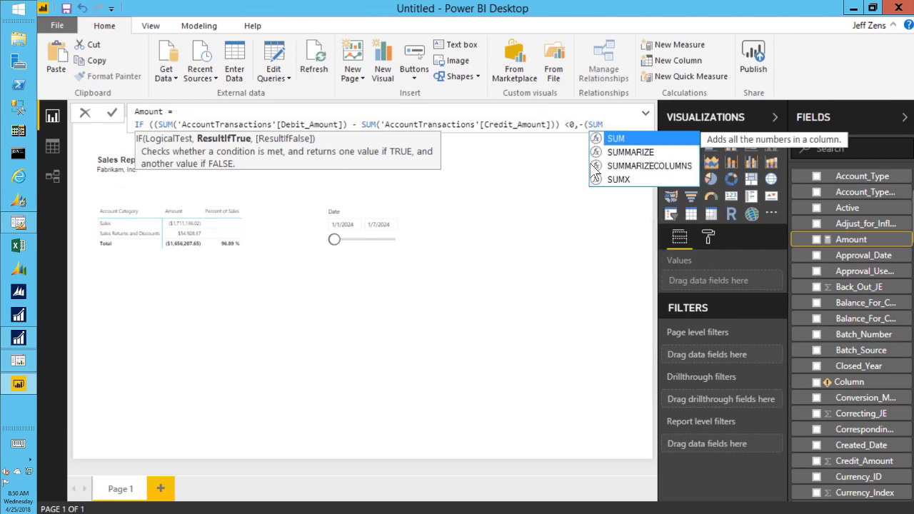
key(BackSpace)
key(BackSpace)
key(BackSpace)
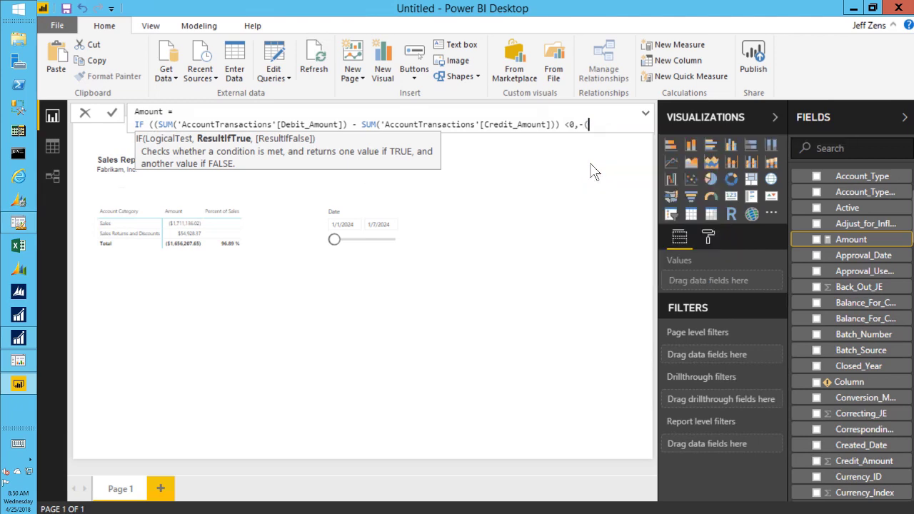
click(158, 125)
text(()
drag(159, 124, 552, 125)
key(ctrl+c)
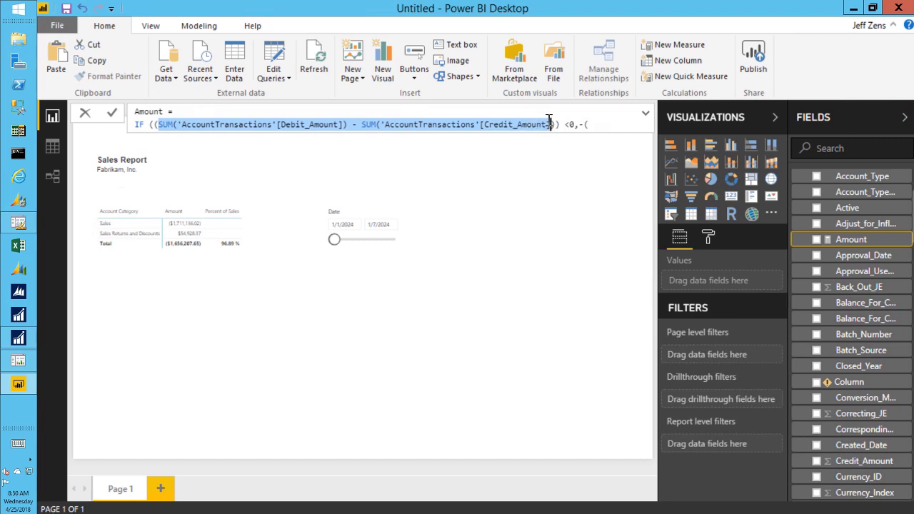
click(605, 125)
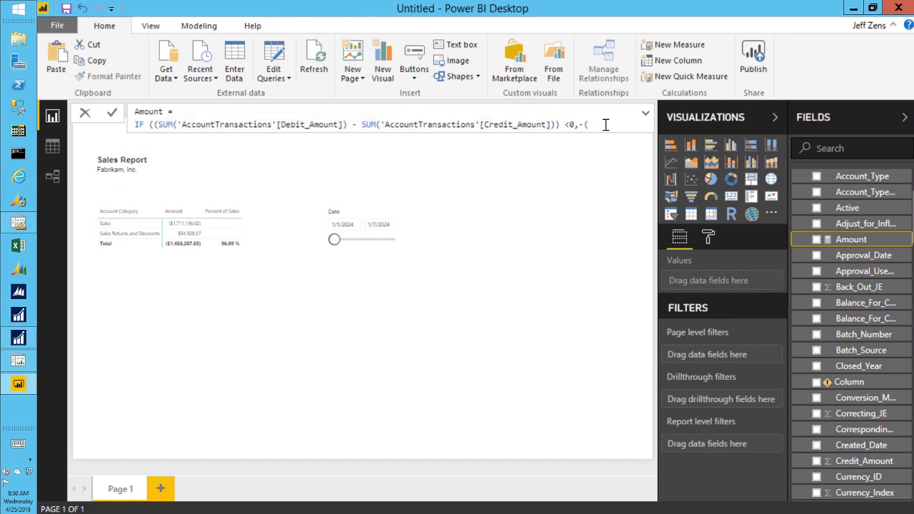
key(ctrl+v)
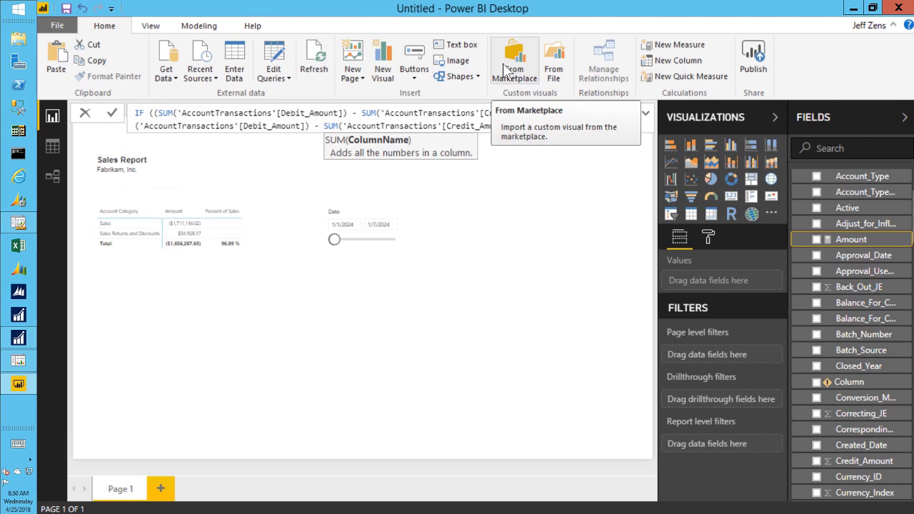
text())
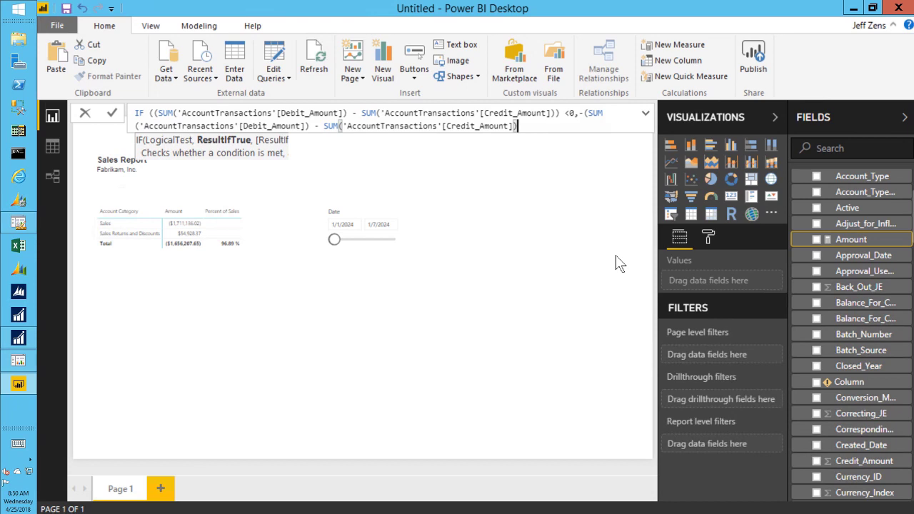
text(),)
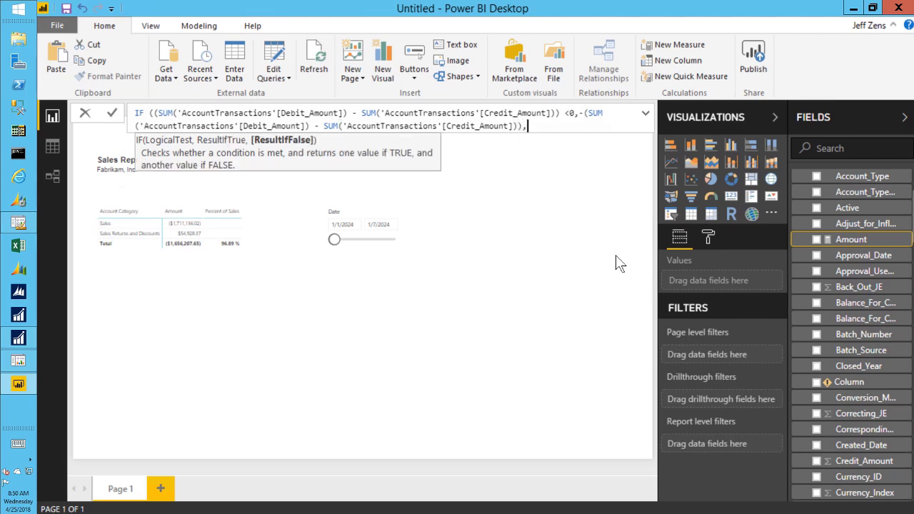
Enter SUM of Debit_Amount minus SUM of Credit_Amount as the IF function's false result and commit the Amount measure.
key(ctrl+v)
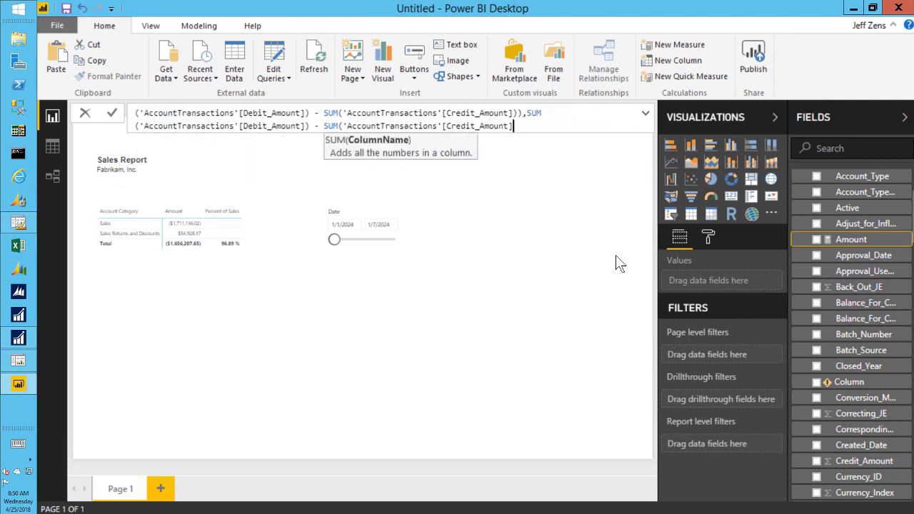
text()))
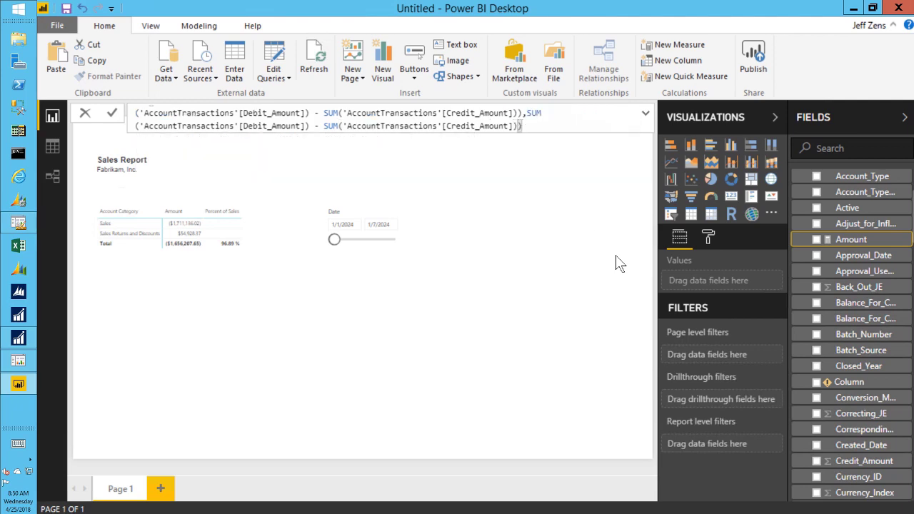
click(646, 113)
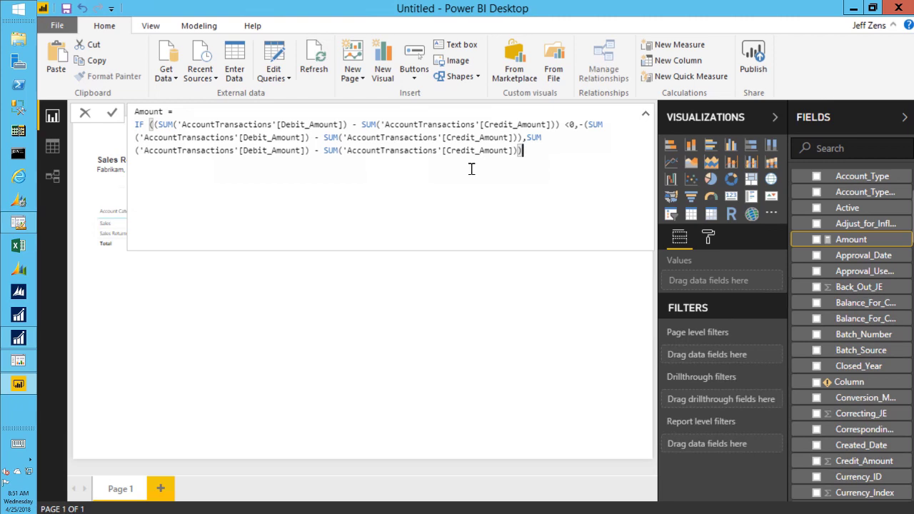
click(112, 113)
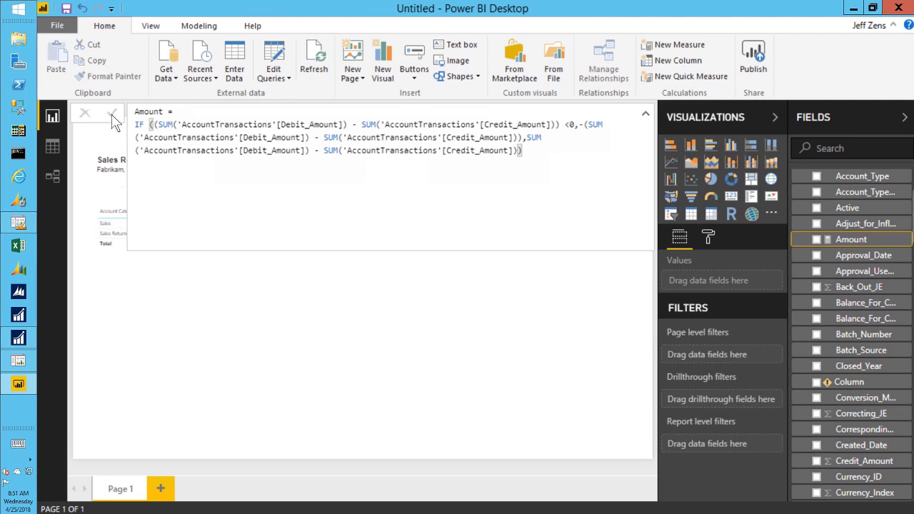
click(442, 314)
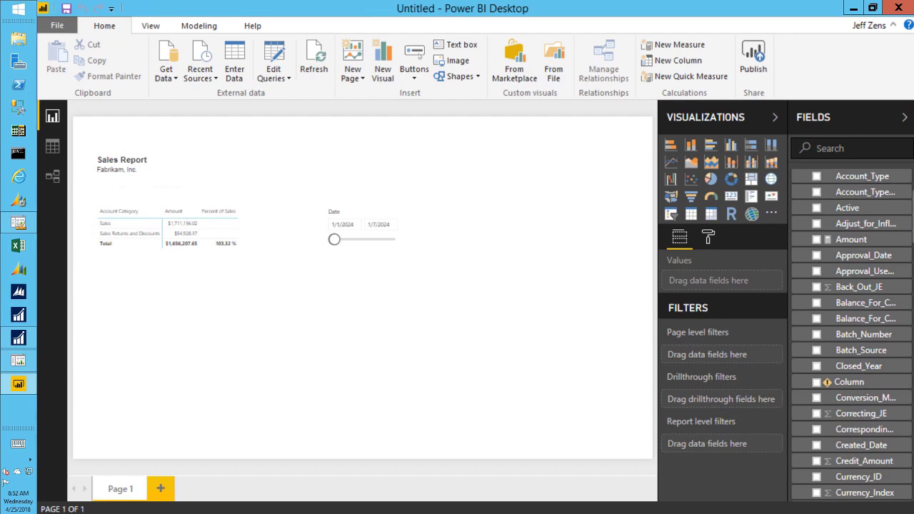
Swap the Percent of Sales measure's division to DIVIDE([Total], [Sales]) and commit the formula.
scroll(852, 335, down, 20)
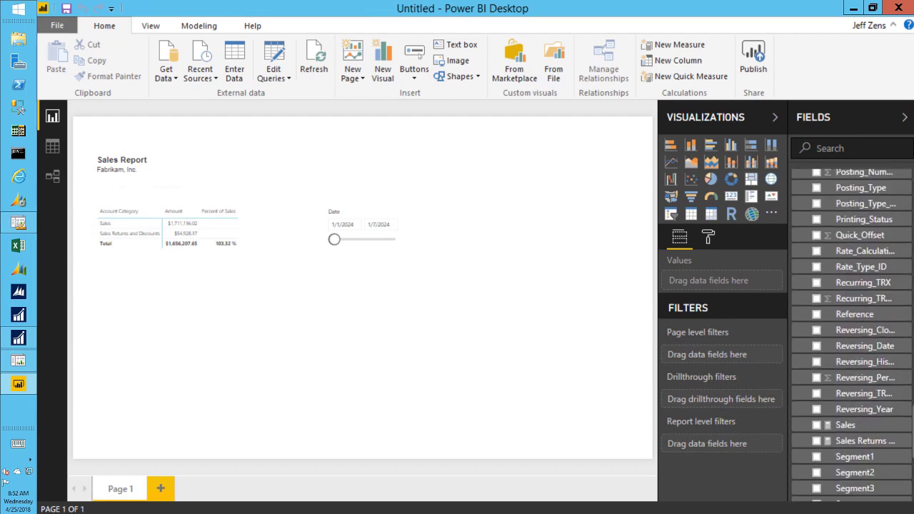
scroll(852, 336, down, 2)
scroll(851, 336, up, 6)
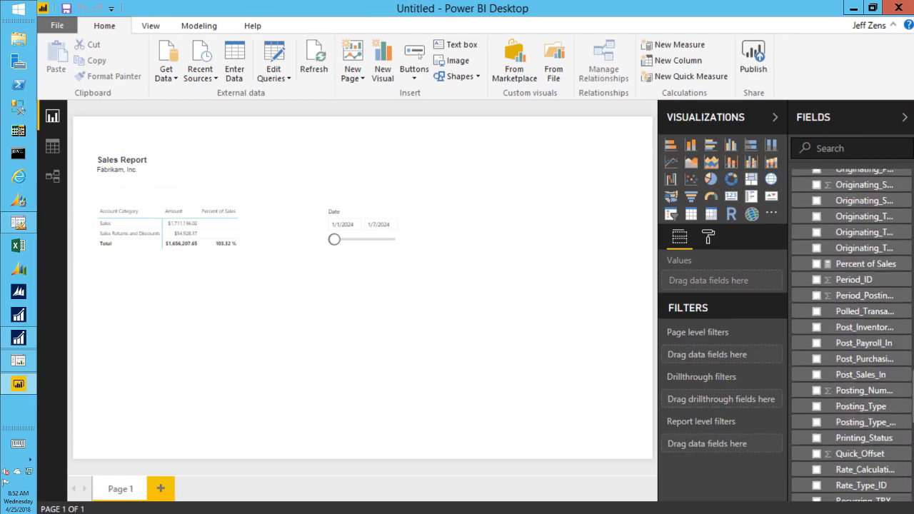
scroll(851, 336, up, 7)
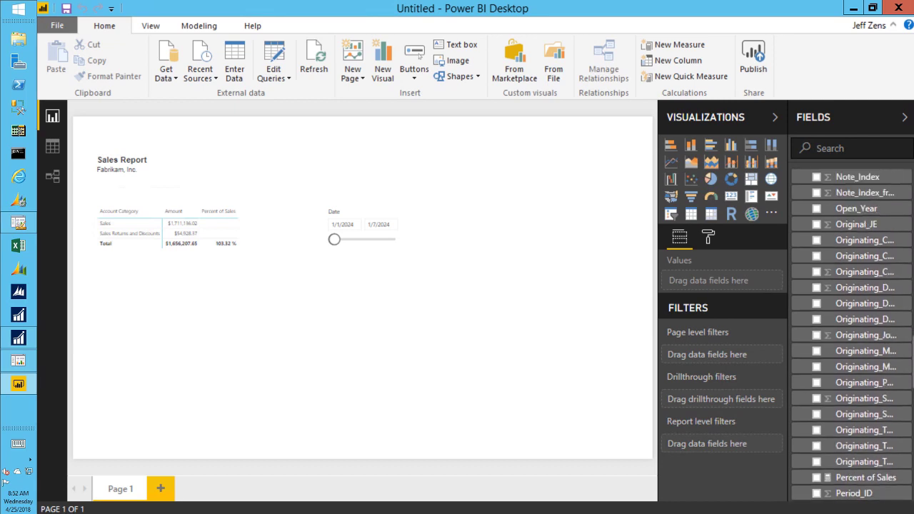
scroll(851, 336, down, 1)
click(857, 451)
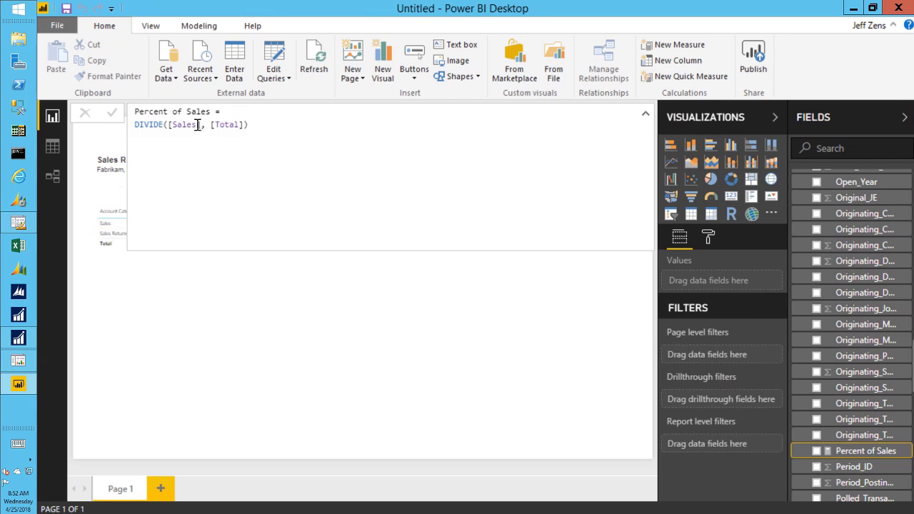
drag(198, 125, 173, 125)
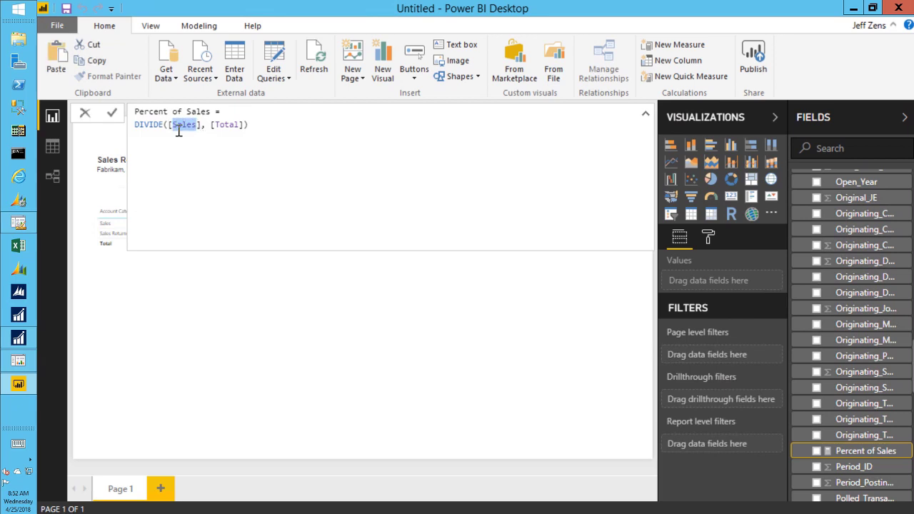
text(Total)
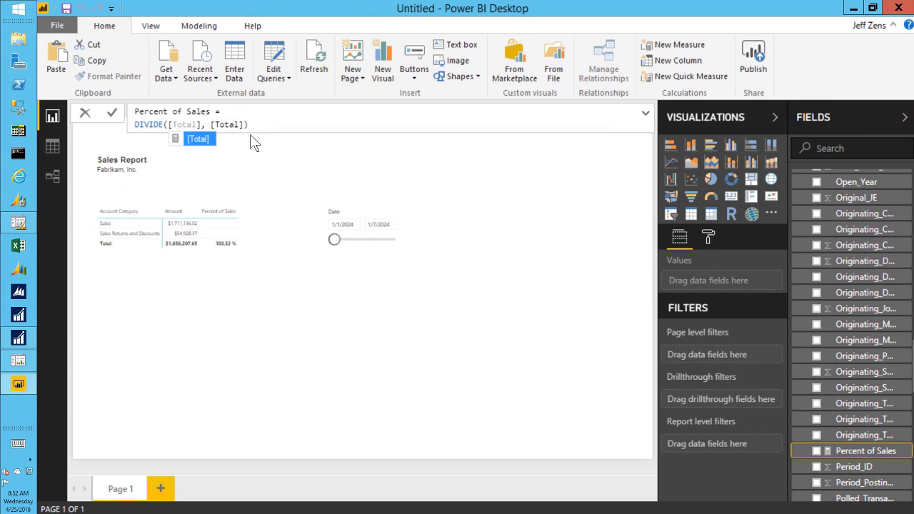
drag(239, 124, 215, 125)
text(Sales)
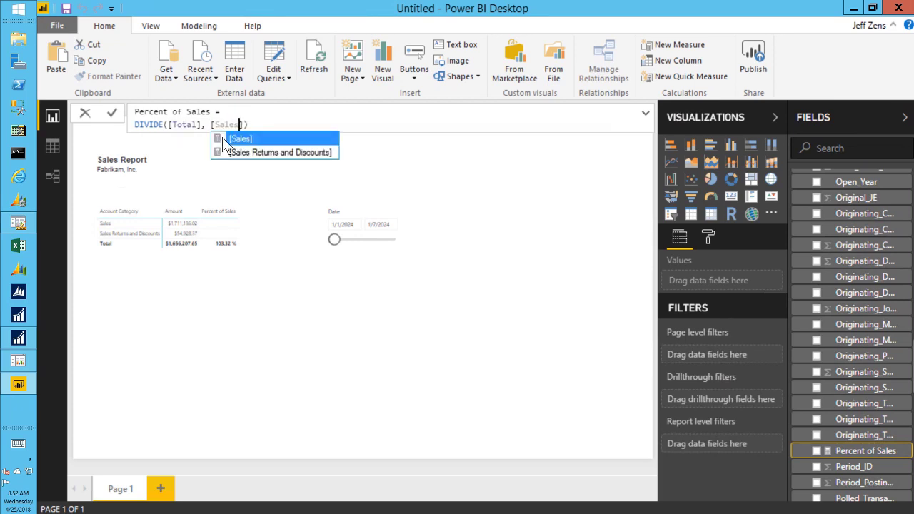
click(114, 114)
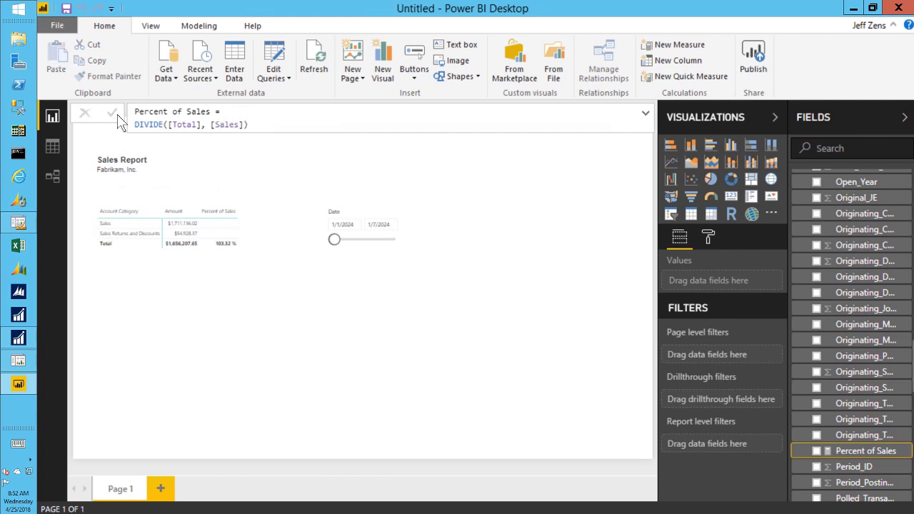
click(366, 319)
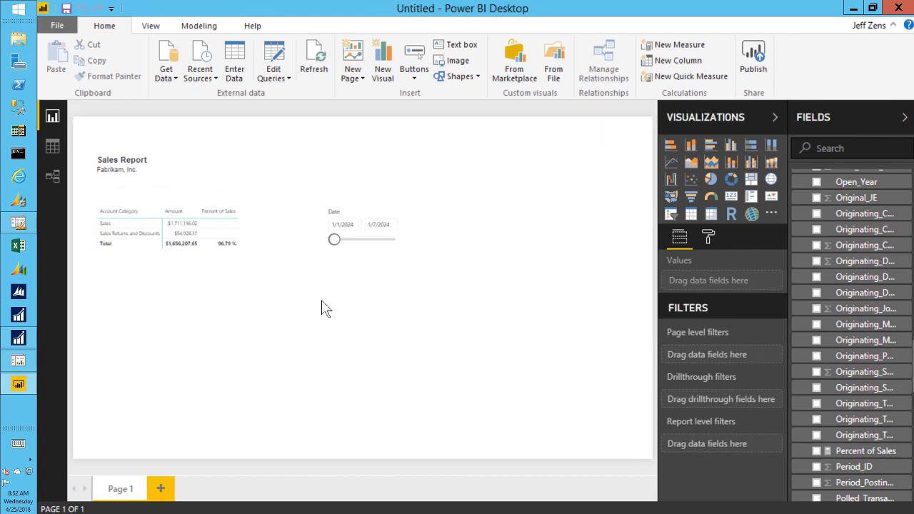
Set the report's Date slicer range to 1/8/2024 through 1/14/2024.
mouse_move(299, 303)
mouse_move(341, 227)
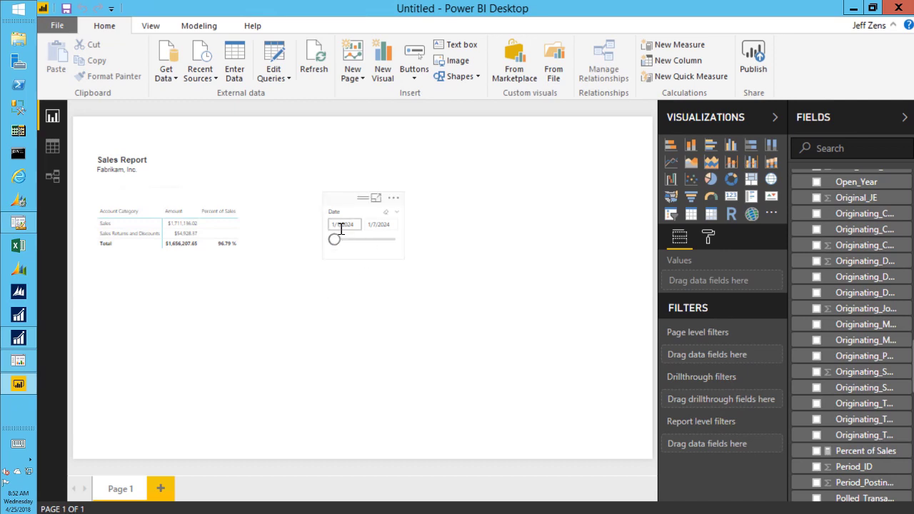
click(377, 224)
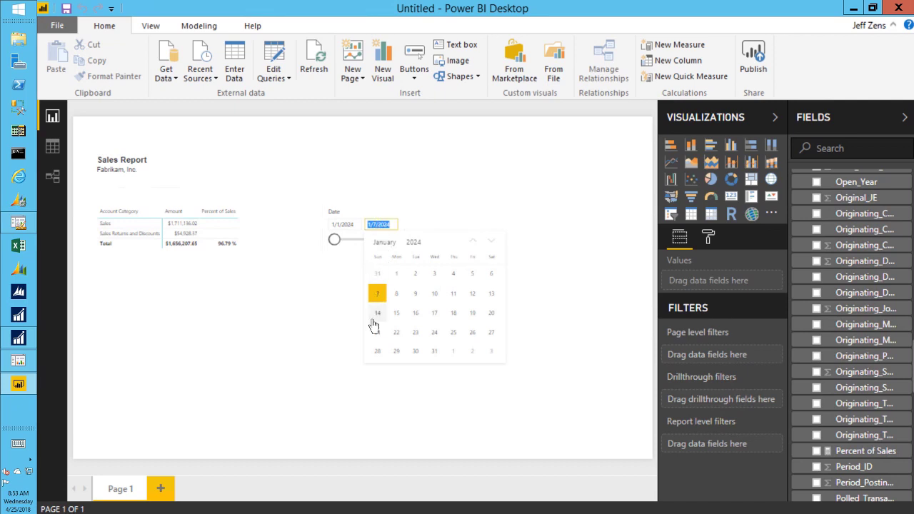
click(377, 312)
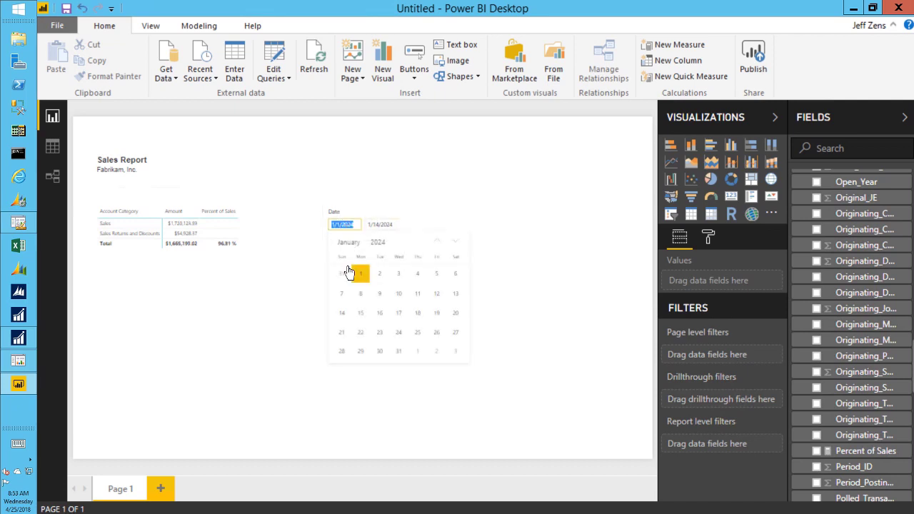
click(359, 294)
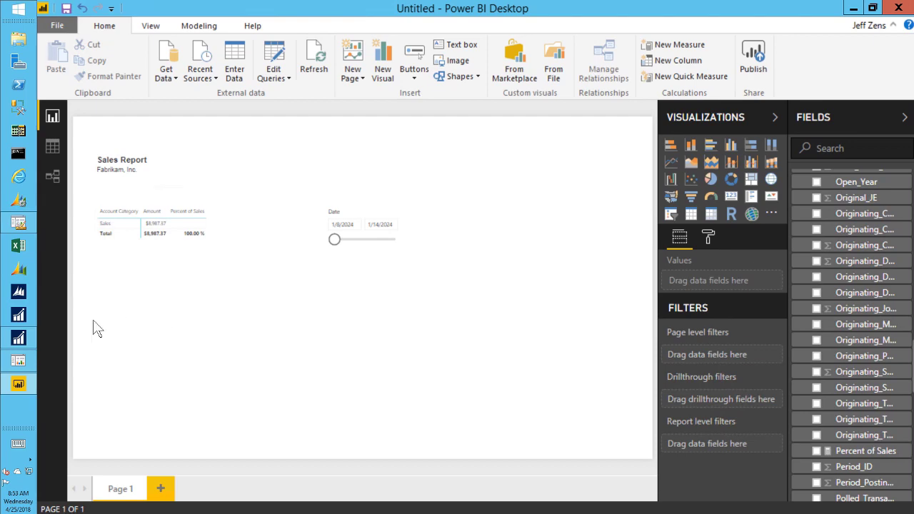
Switch to Microsoft Dynamics GP and open its Home page containing the Power BI area.
click(20, 340)
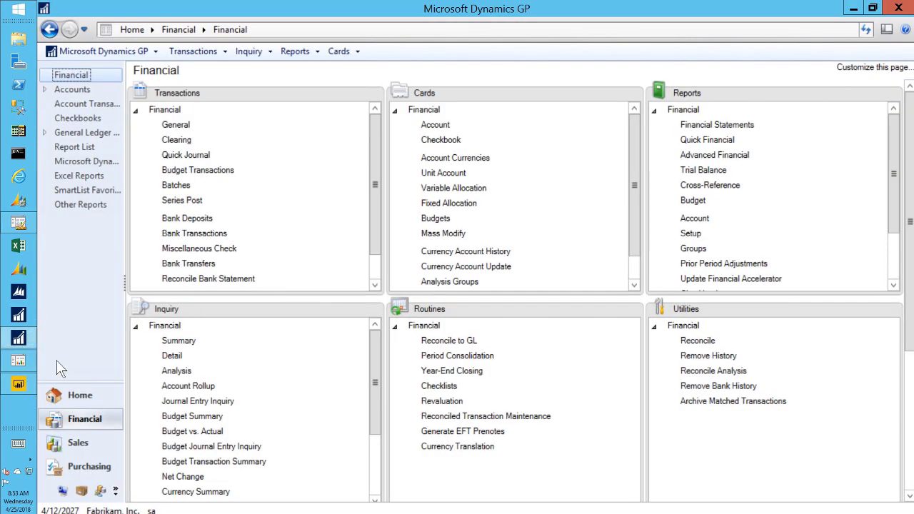
click(80, 396)
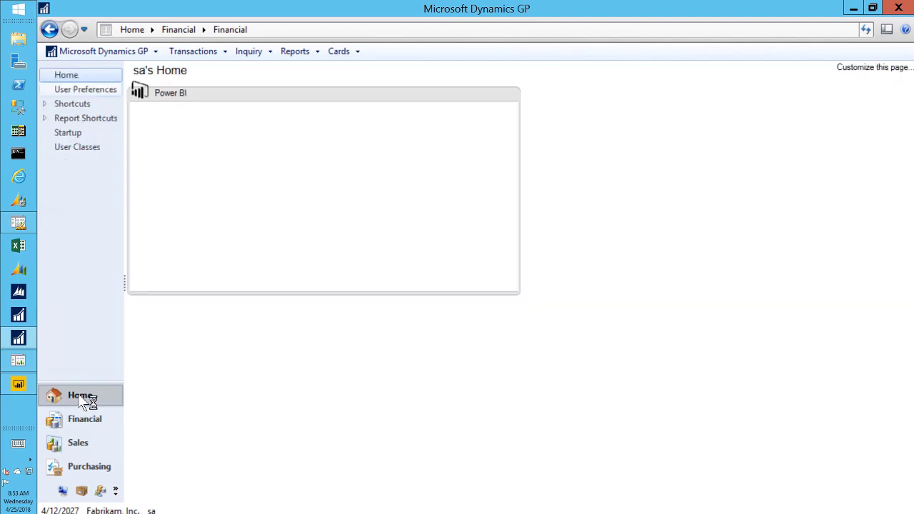